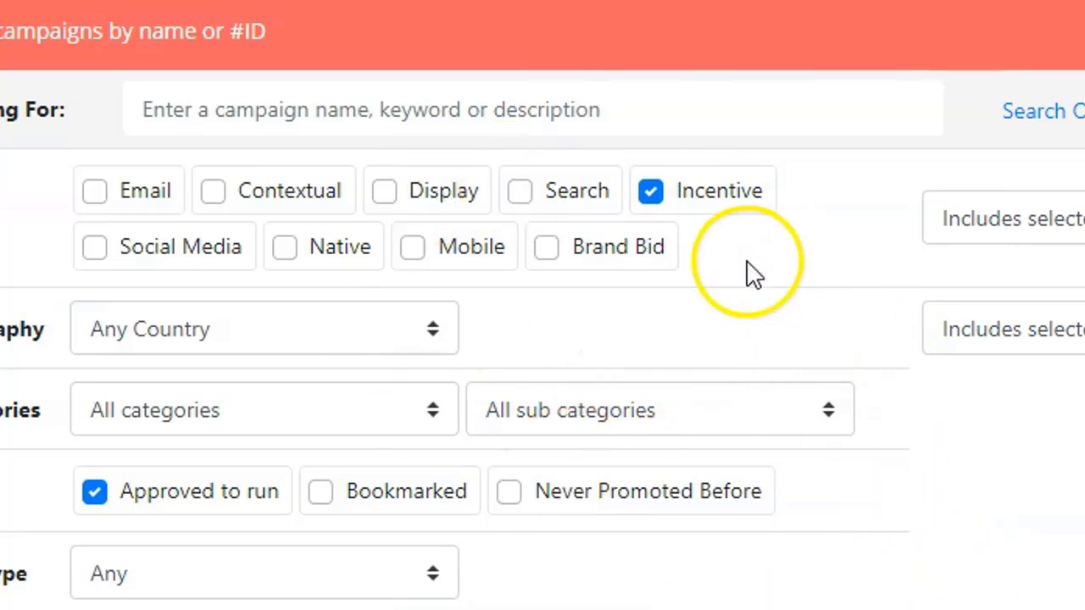
# - Review the search filters and browse the approved incentive campaigns with their CPA rates and EPC
pyautogui.scroll(-2, 583, 399)
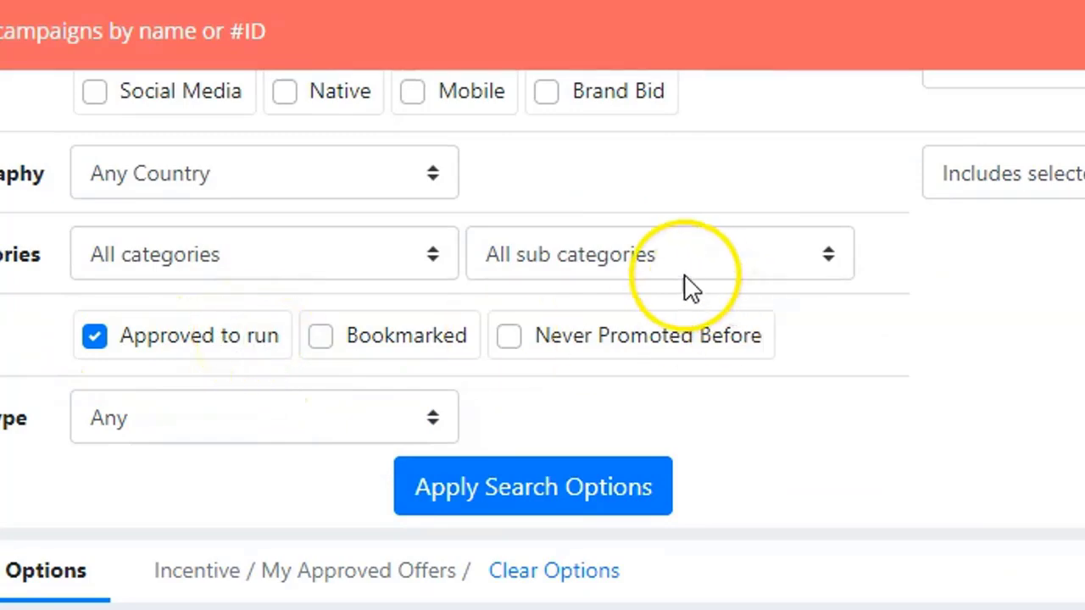
pyautogui.scroll(-2, 818, 440)
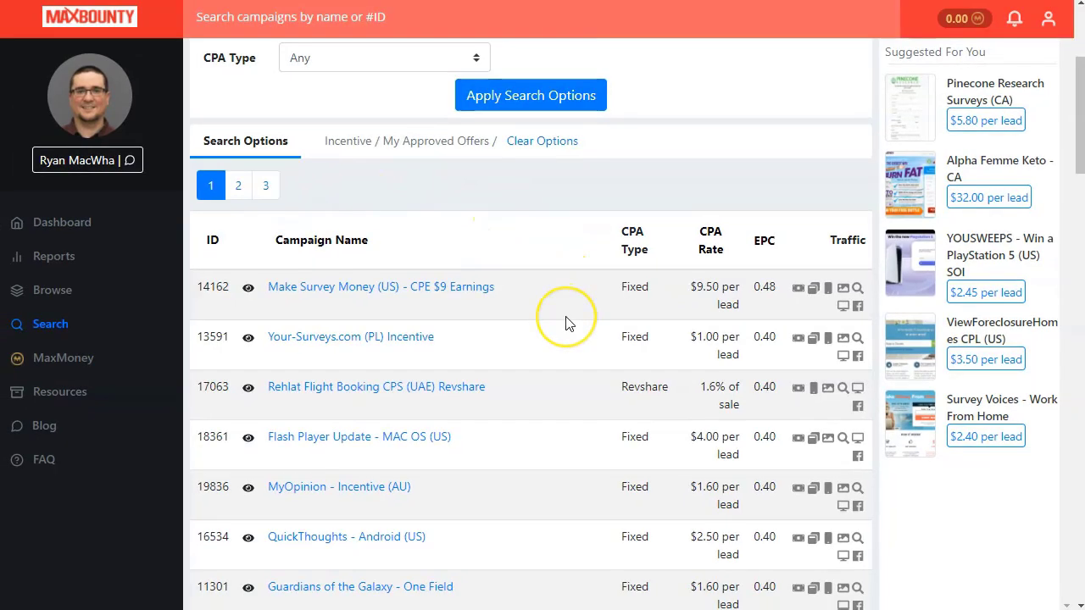
pyautogui.scroll(-1, 566, 323)
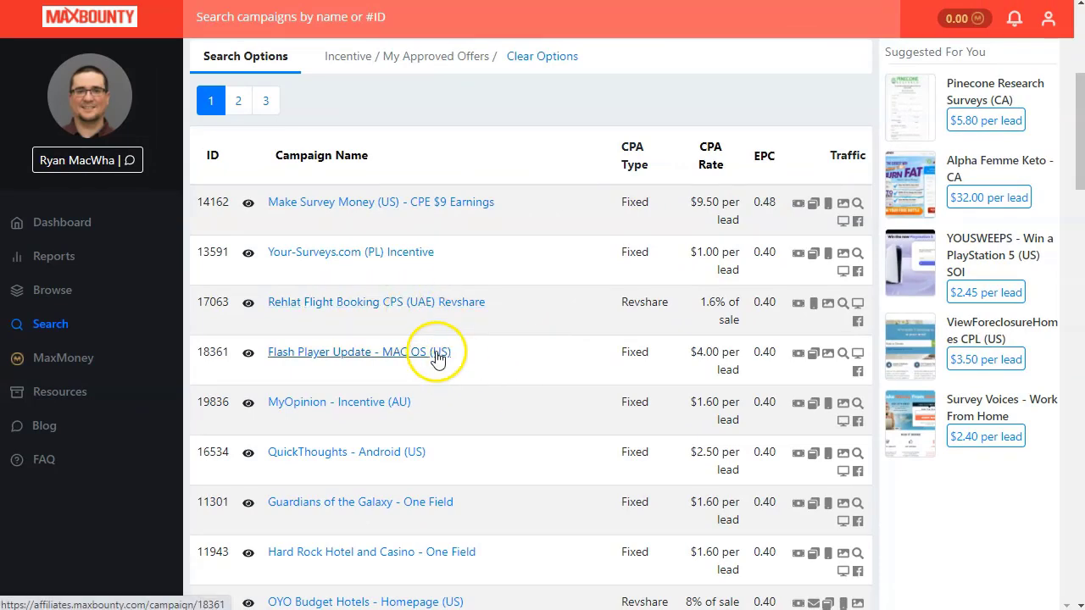
pyautogui.scroll(-2, 497, 399)
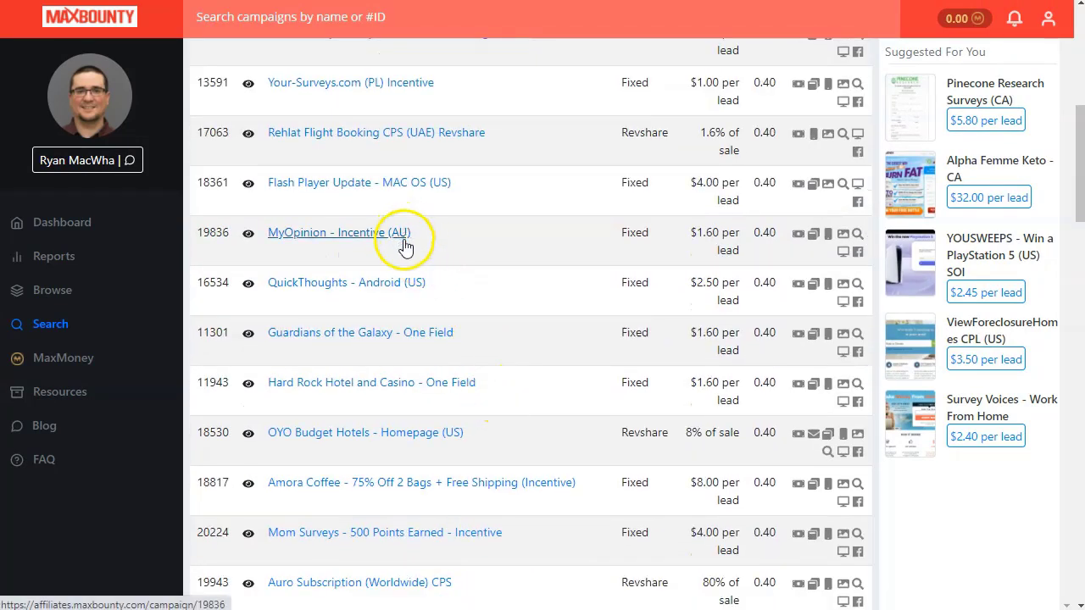
pyautogui.scroll(-1, 462, 359)
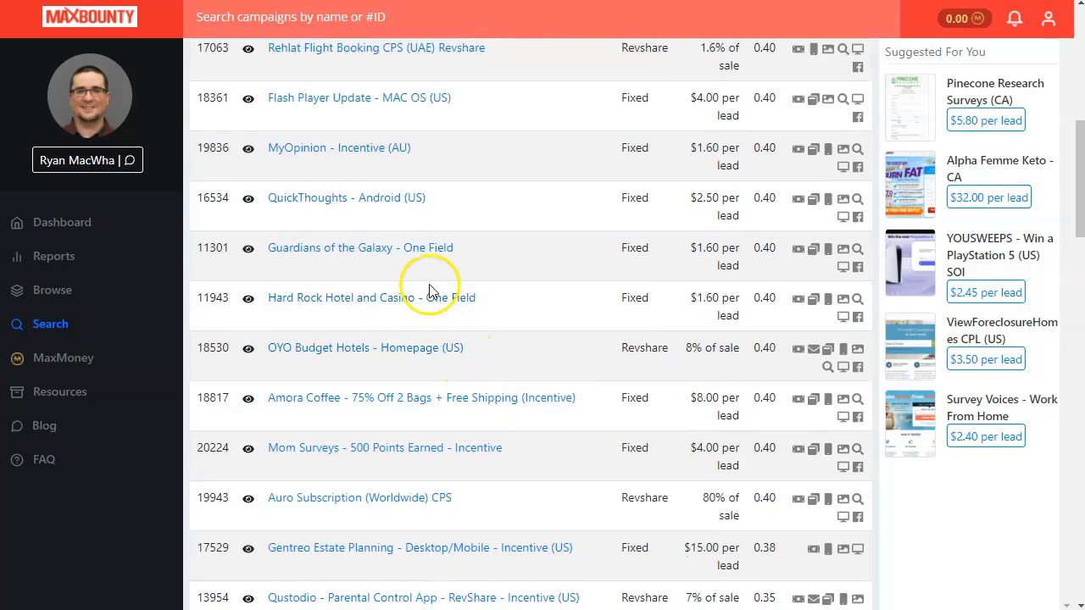
pyautogui.scroll(-1, 443, 335)
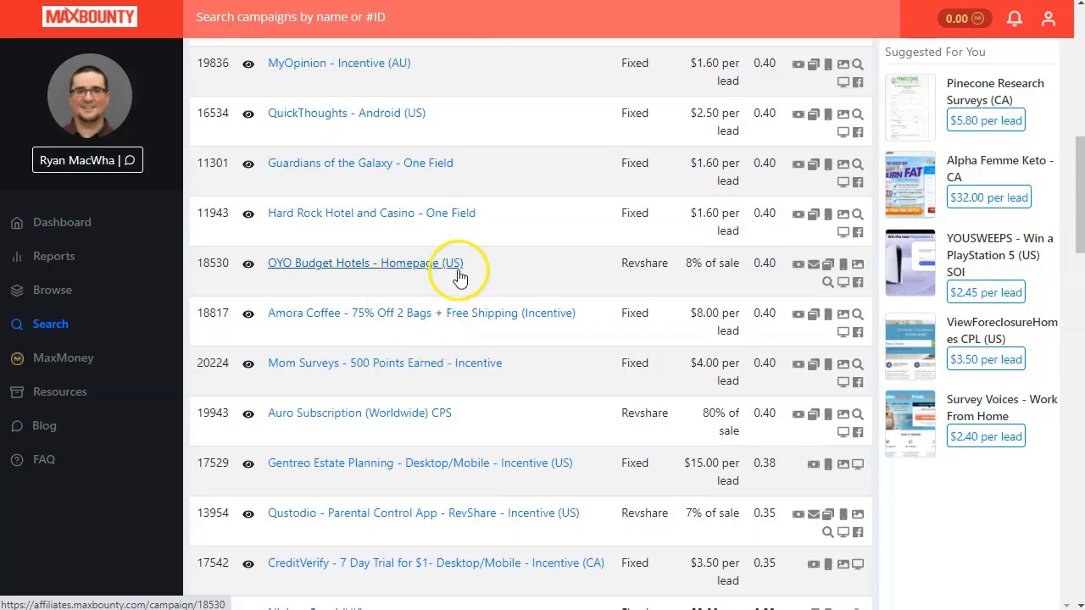
# - Set the campaign search geography to Spain and apply the search options
pyautogui.scroll(15, 513, 413)
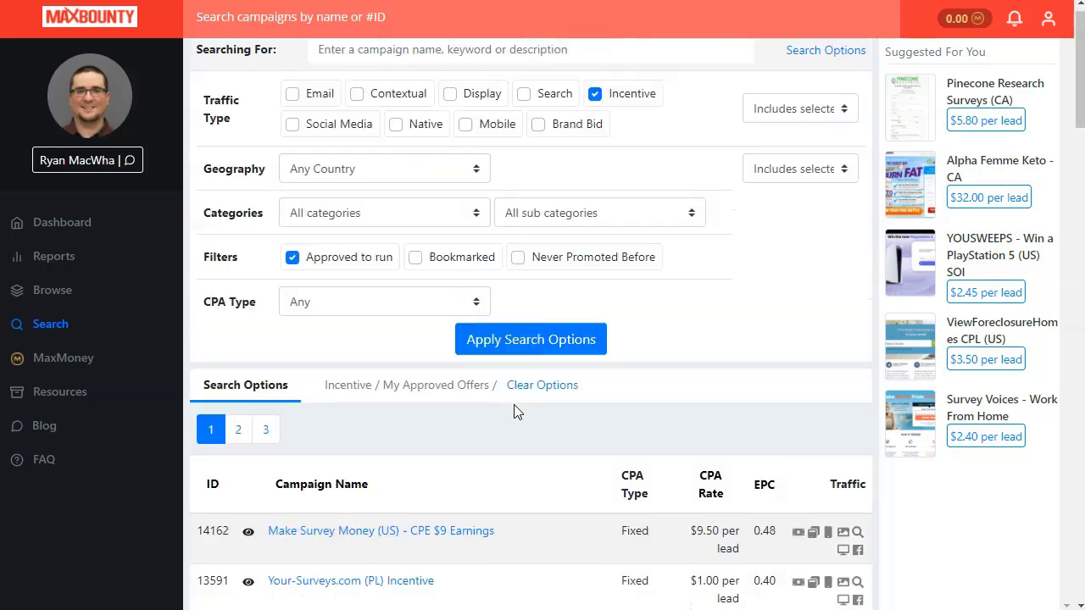
pyautogui.click(372, 182)
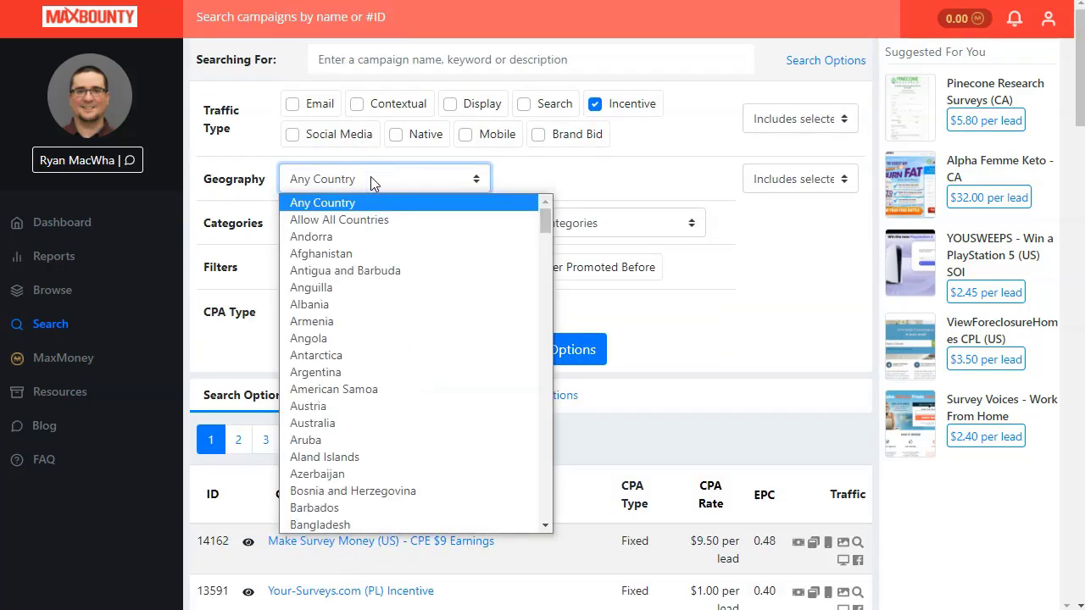
pyautogui.press('s')
pyautogui.scroll(-5, 363, 254)
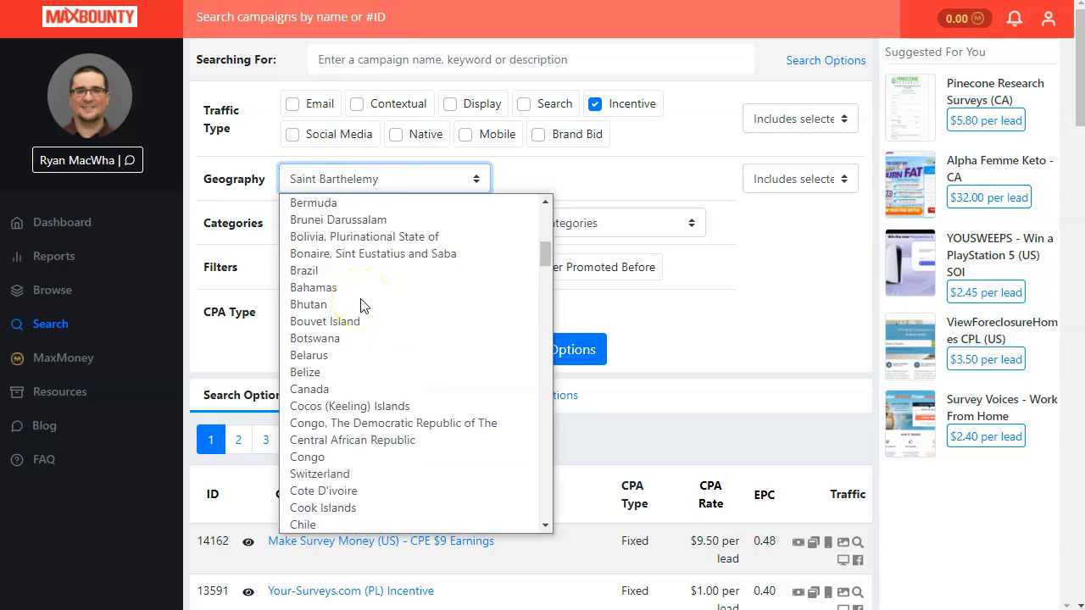
pyautogui.write('sp')
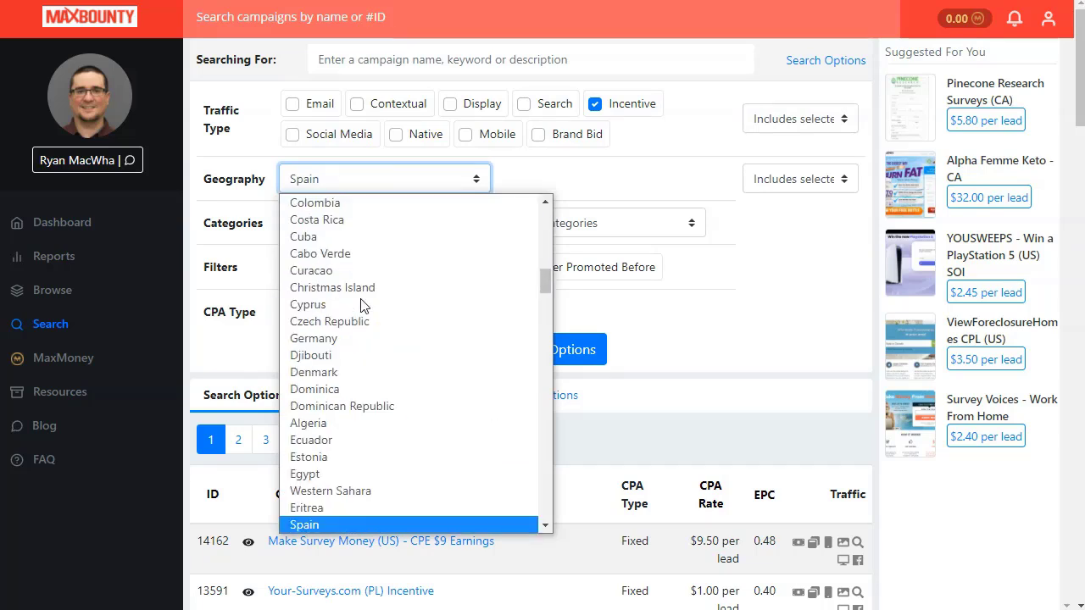
pyautogui.click(322, 525)
pyautogui.click(577, 360)
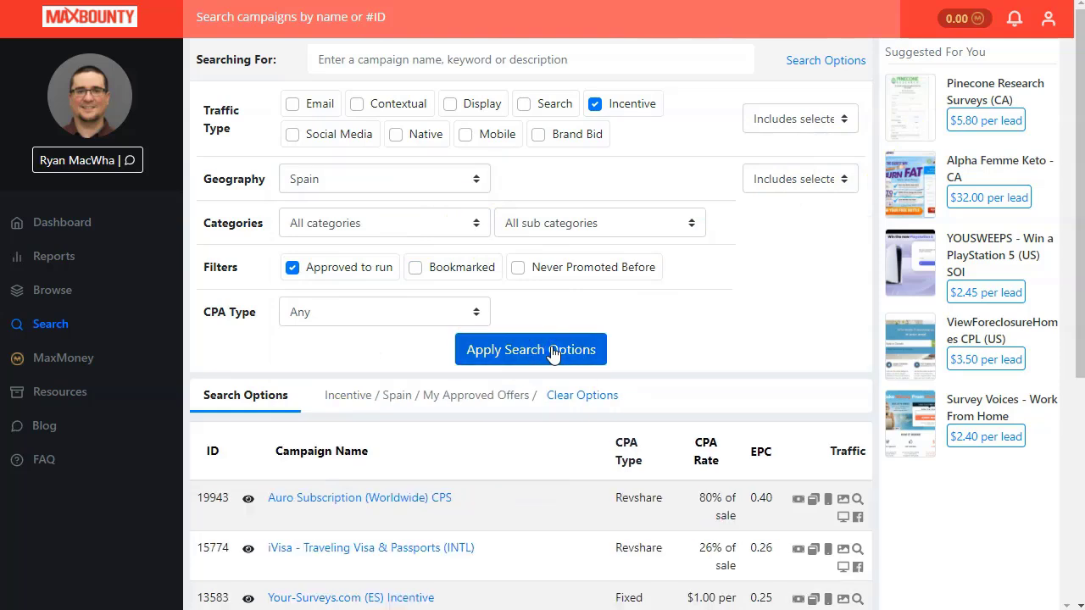
# - Examine the Spain incentive campaigns, comparing CPA type, CPA rate, EPC and allowed traffic for each offer
pyautogui.scroll(-3, 387, 266)
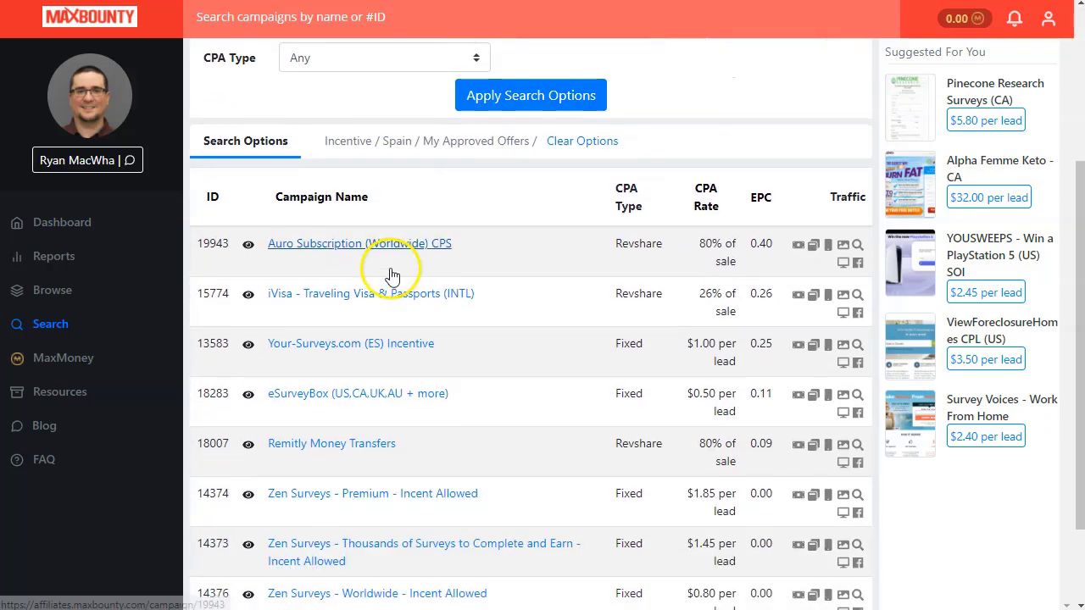
pyautogui.moveTo(797, 297)
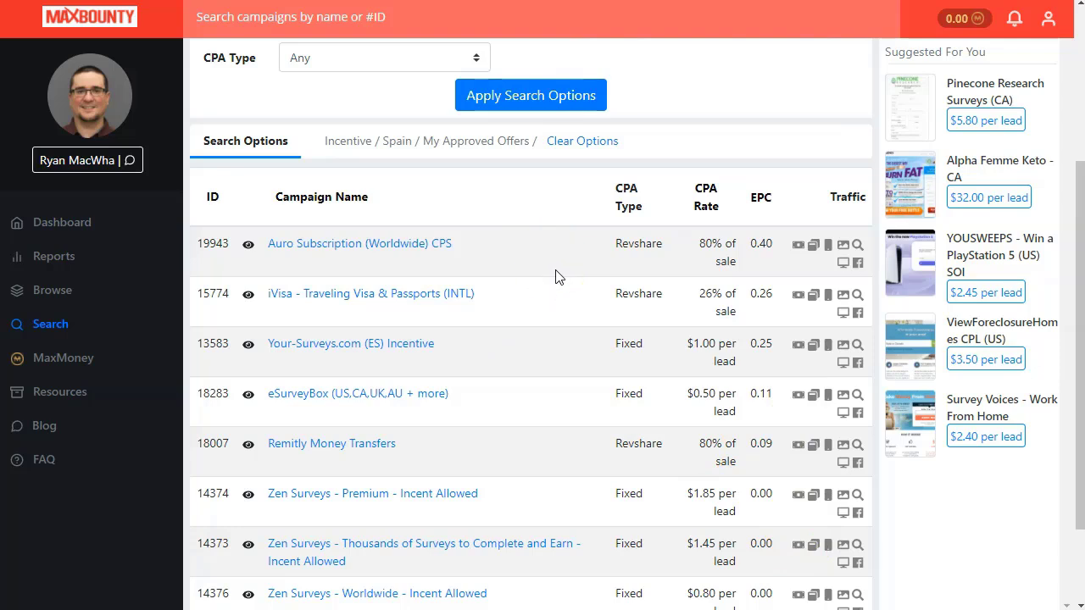
pyautogui.scroll(-1, 555, 277)
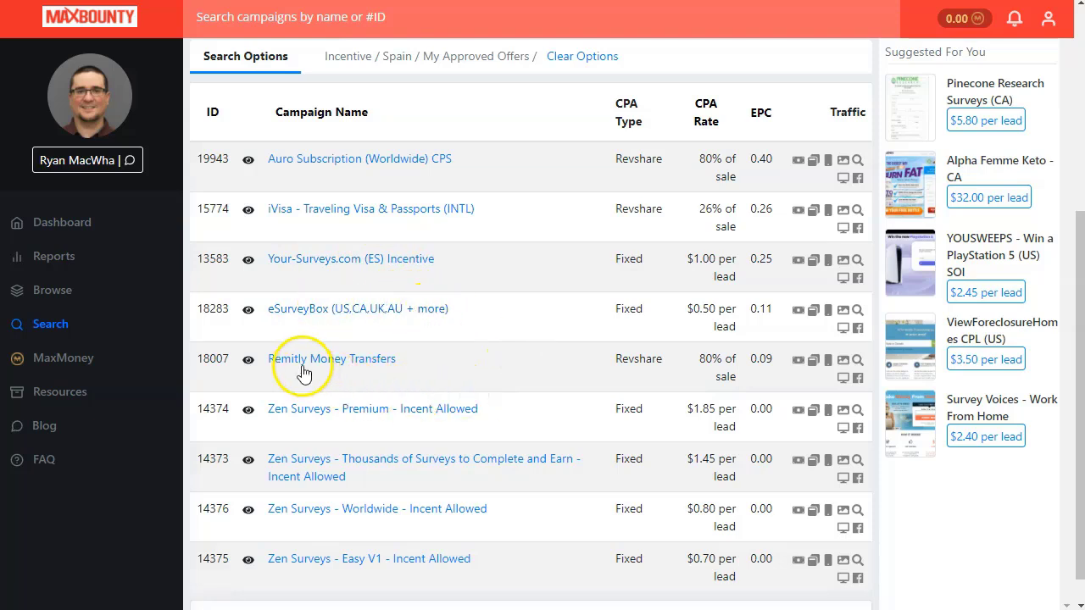
pyautogui.scroll(-1, 341, 366)
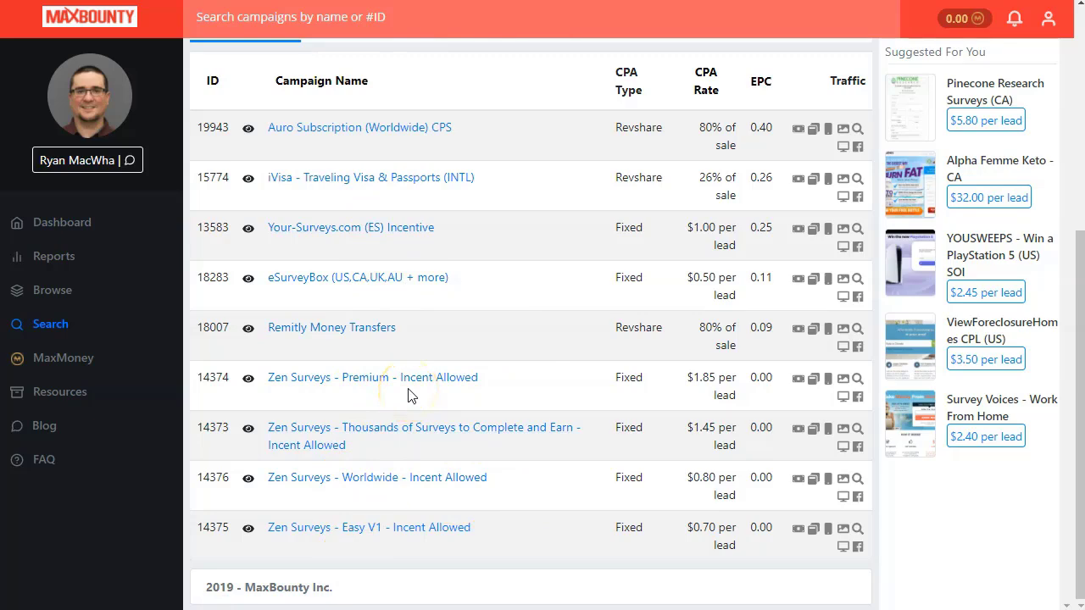
pyautogui.scroll(1, 407, 396)
pyautogui.scroll(-1, 408, 396)
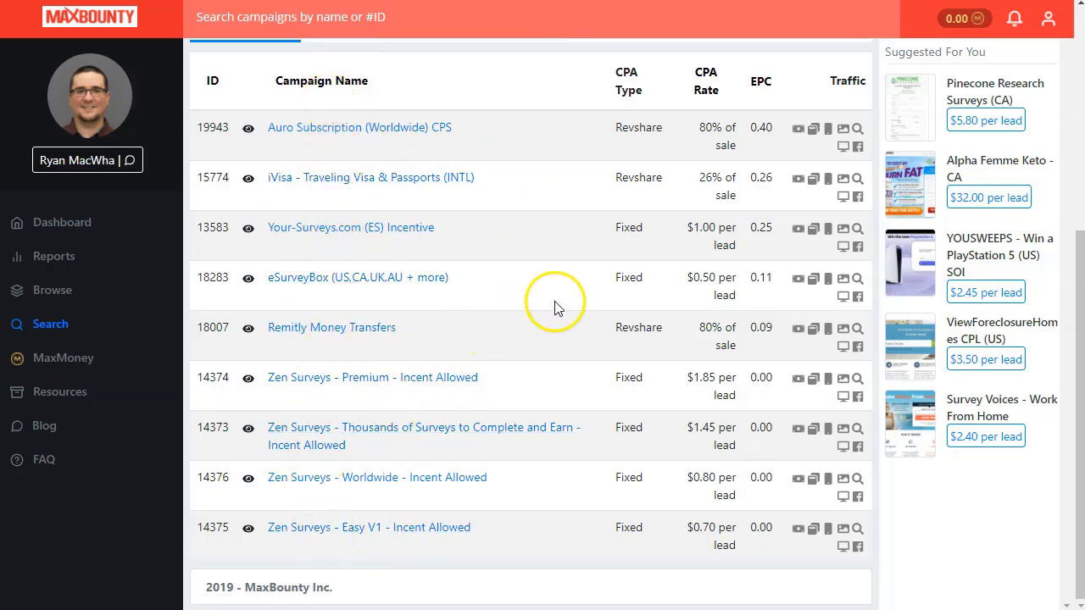
pyautogui.scroll(1, 555, 308)
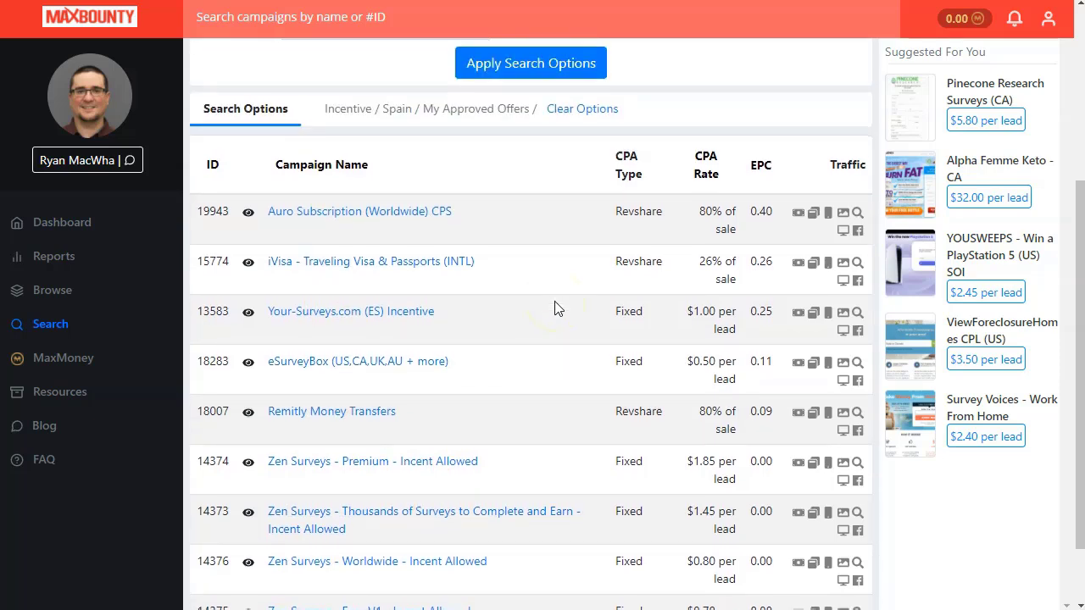
pyautogui.scroll(-1, 555, 307)
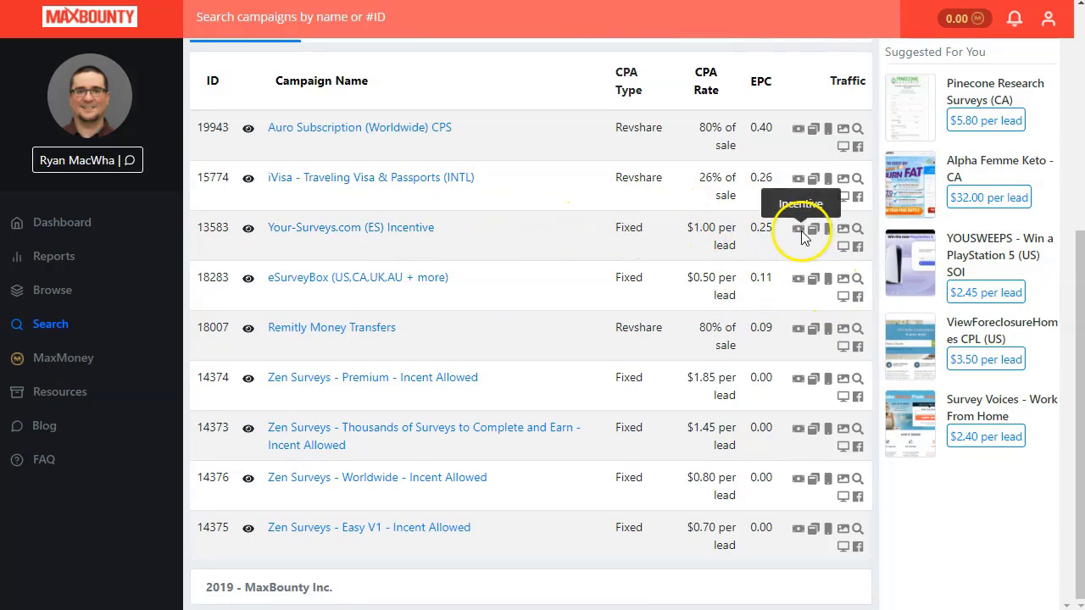
# - Open the Your-Surveys.com (ES) Incentive campaign in a new browser tab and switch to it
pyautogui.rightClick(409, 236)
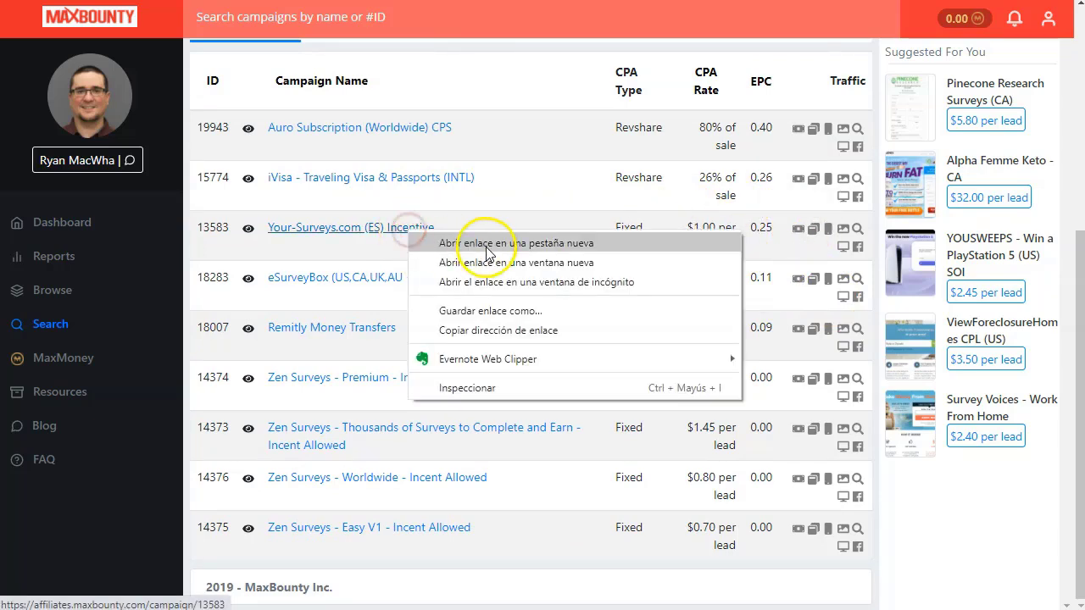
pyautogui.click(467, 233)
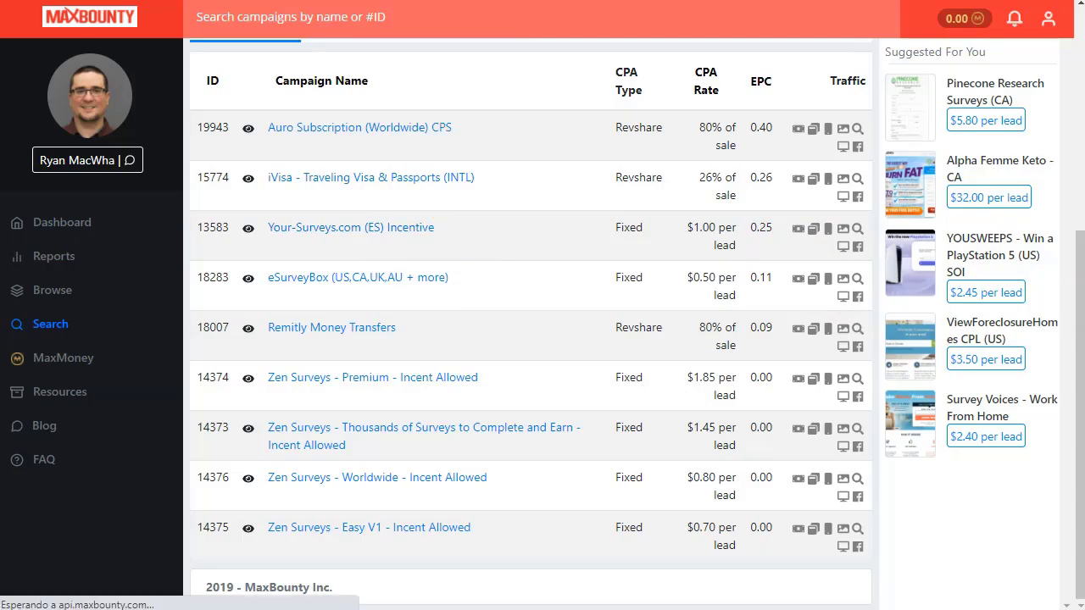
pyautogui.hotkey('ctrl', 'Tab')
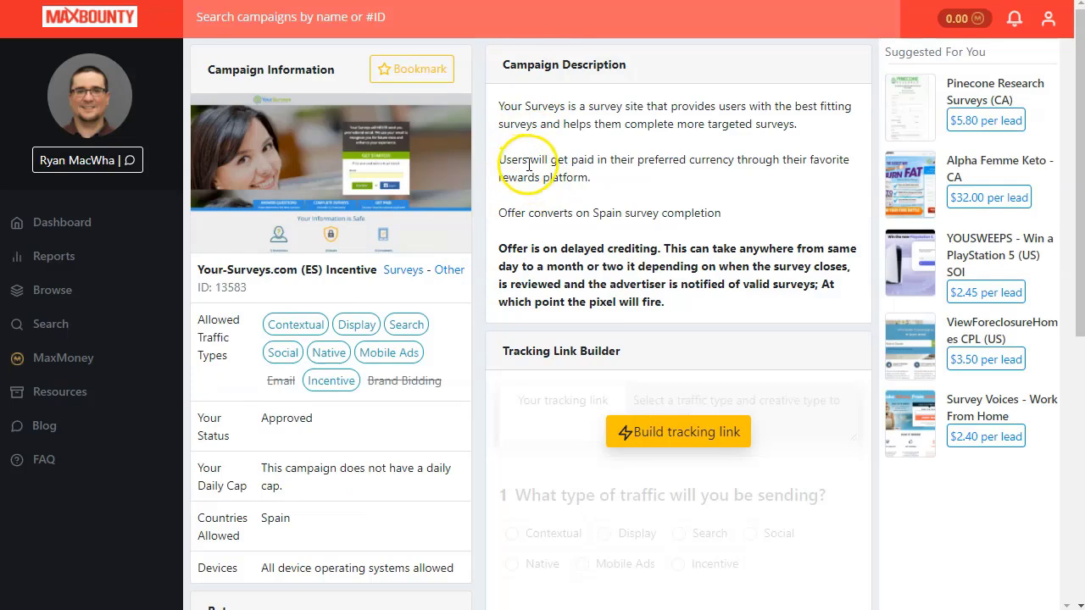
# - Read the campaign description, checking the conversion condition and the delayed crediting terms
pyautogui.moveTo(498, 212); pyautogui.dragTo(691, 216)
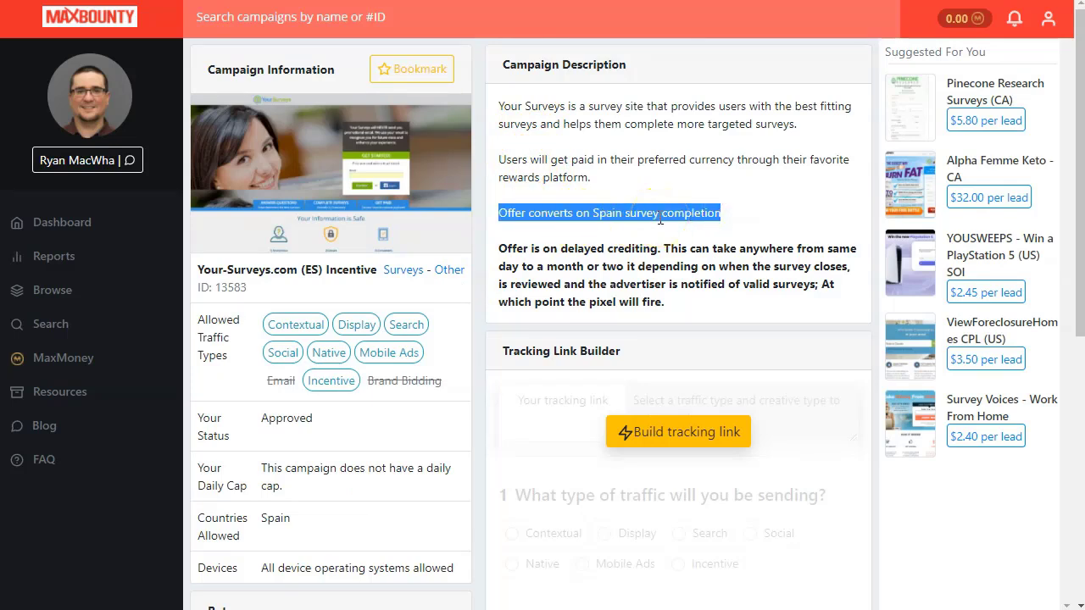
pyautogui.click(657, 219)
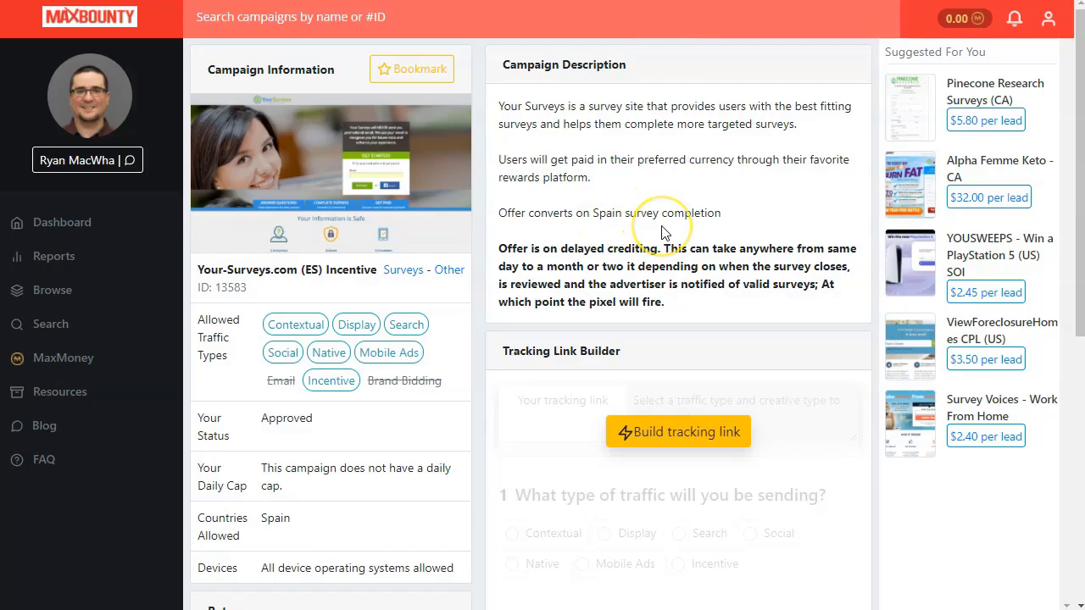
pyautogui.scroll(-1, 656, 217)
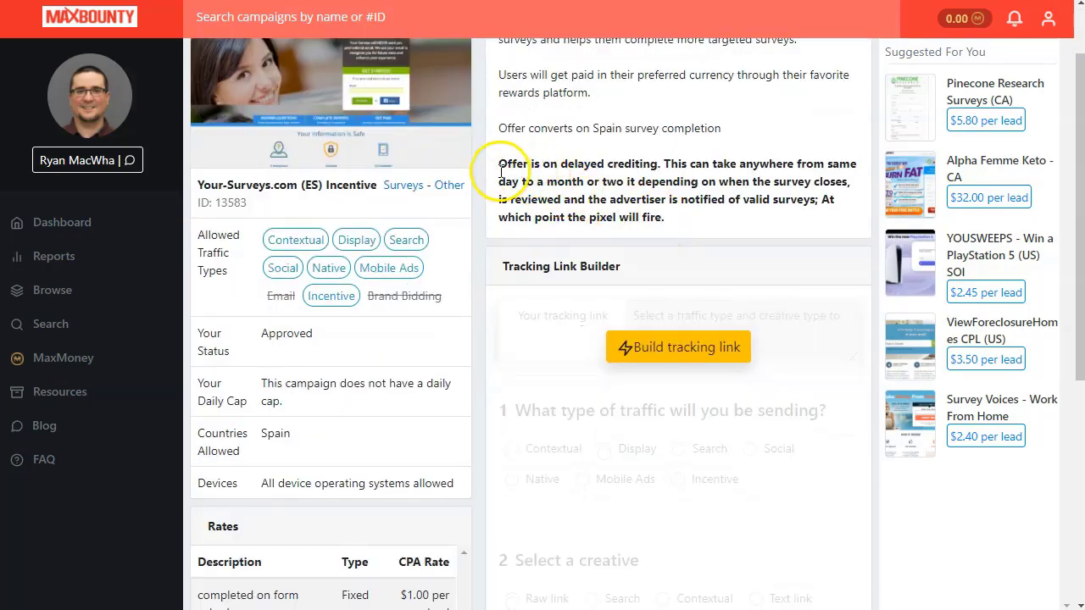
pyautogui.moveTo(505, 158); pyautogui.dragTo(604, 181)
pyautogui.click(657, 174)
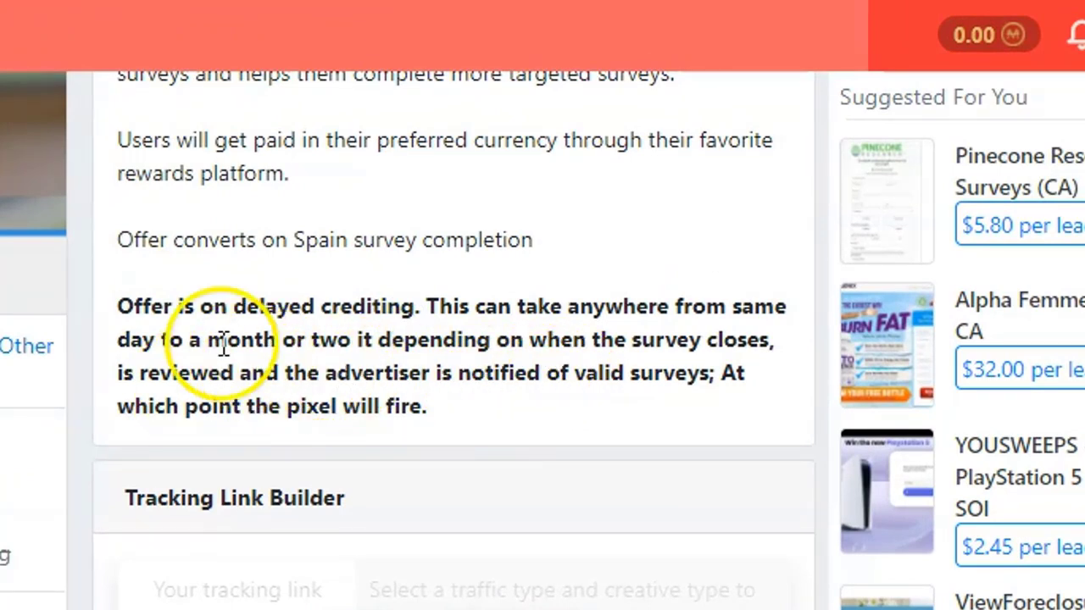
pyautogui.moveTo(185, 339); pyautogui.dragTo(449, 360)
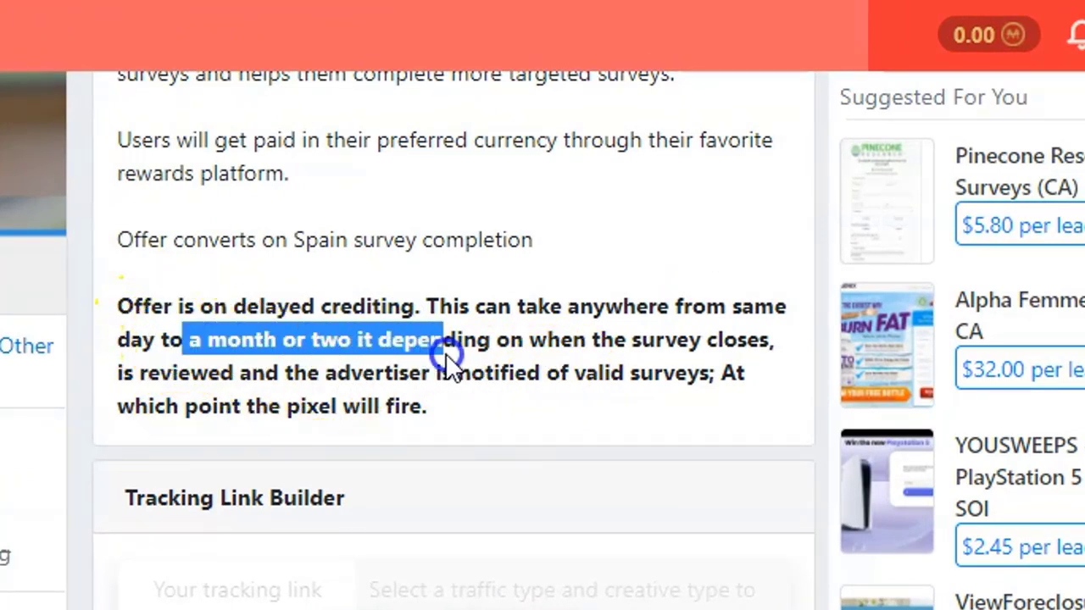
pyautogui.click(531, 357)
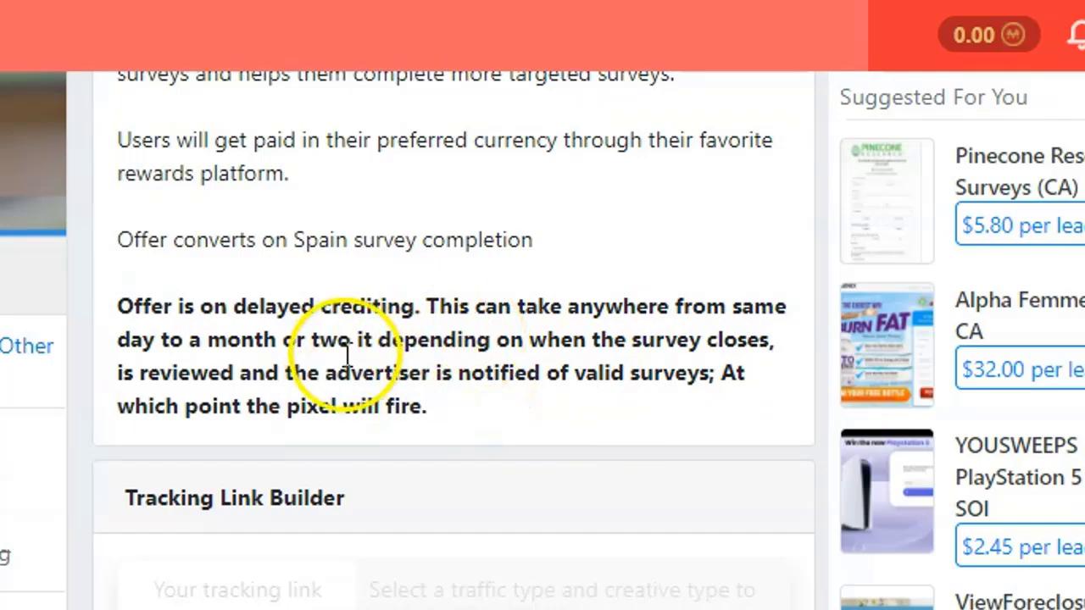
# - Review the campaign's rates, landing pages, creatives, network EPC and allowed traffic types
pyautogui.scroll(-3, 229, 496)
pyautogui.scroll(-2, 165, 594)
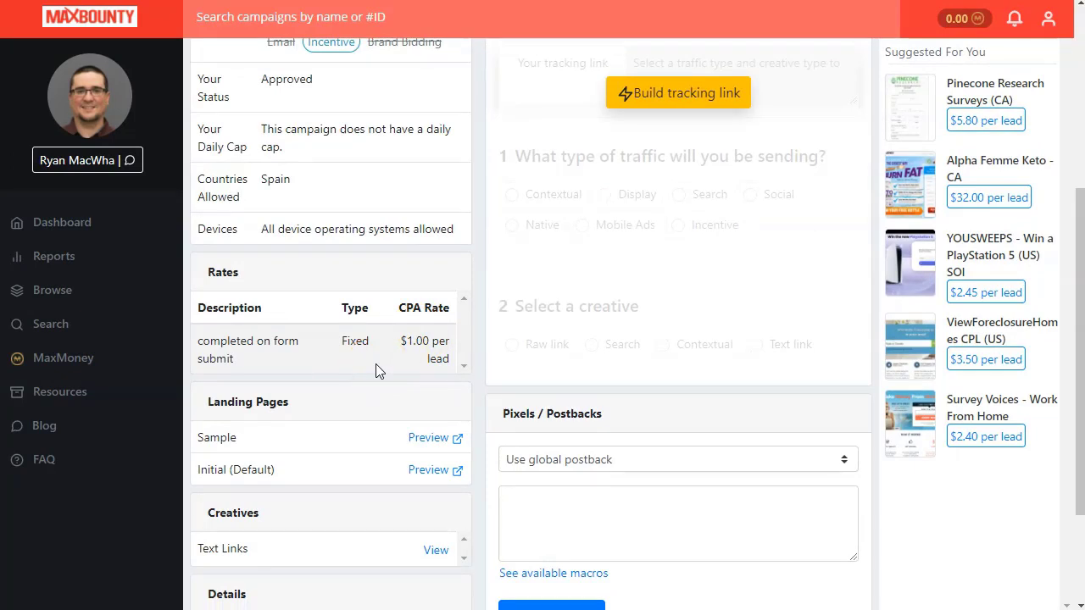
pyautogui.scroll(-1, 375, 370)
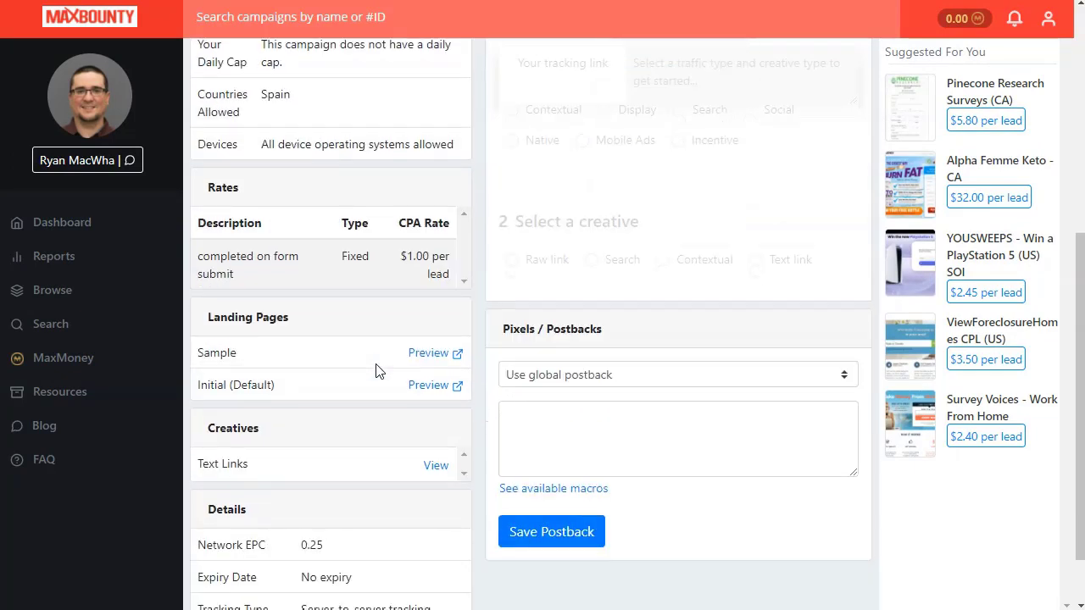
pyautogui.scroll(-1, 375, 370)
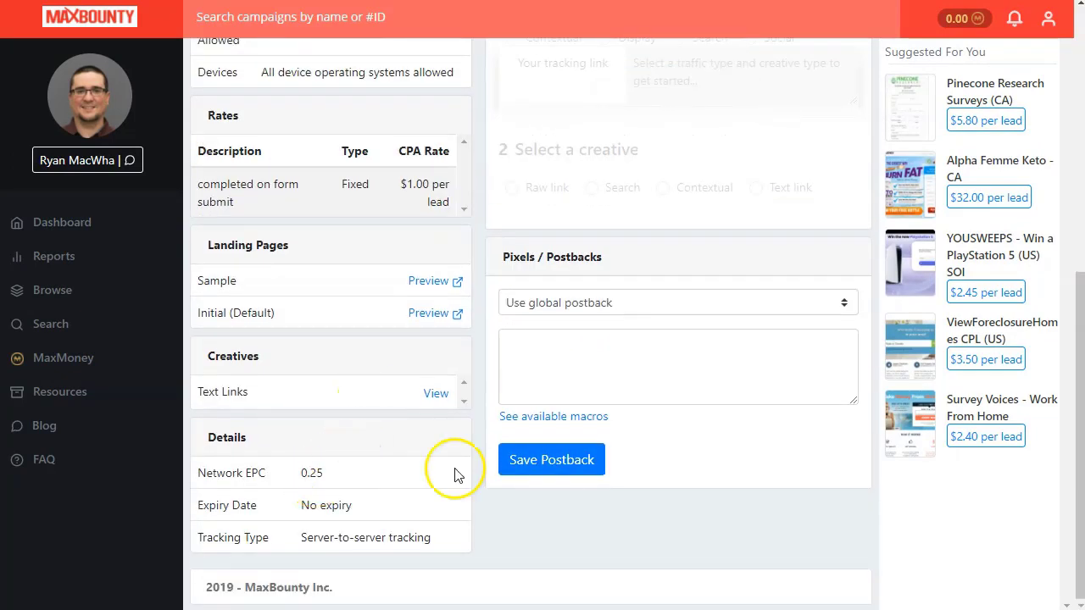
pyautogui.moveTo(303, 473); pyautogui.dragTo(329, 480)
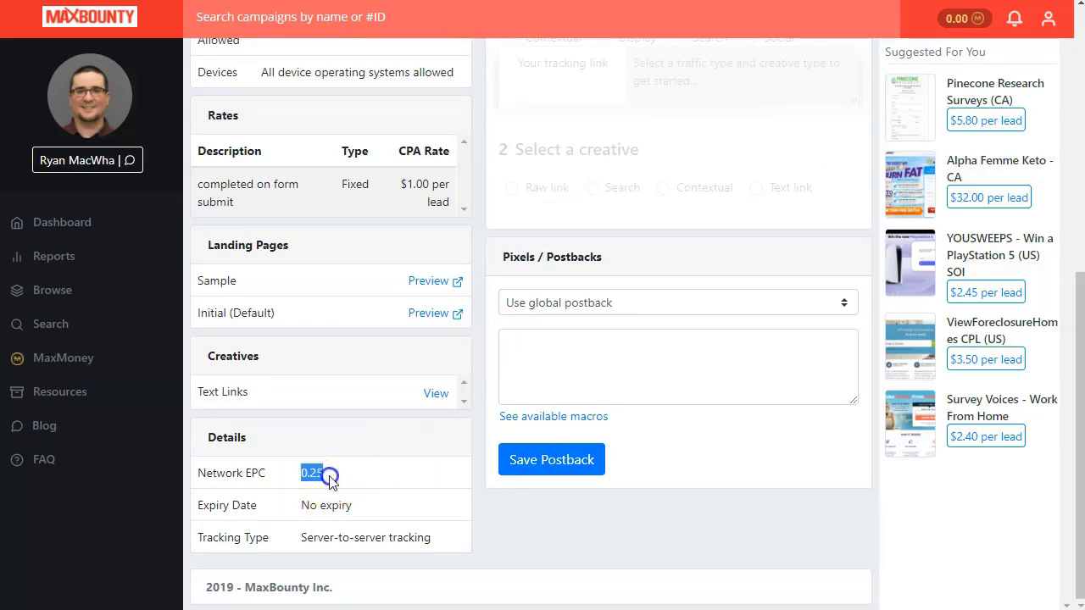
pyautogui.click(306, 479)
pyautogui.scroll(5, 327, 359)
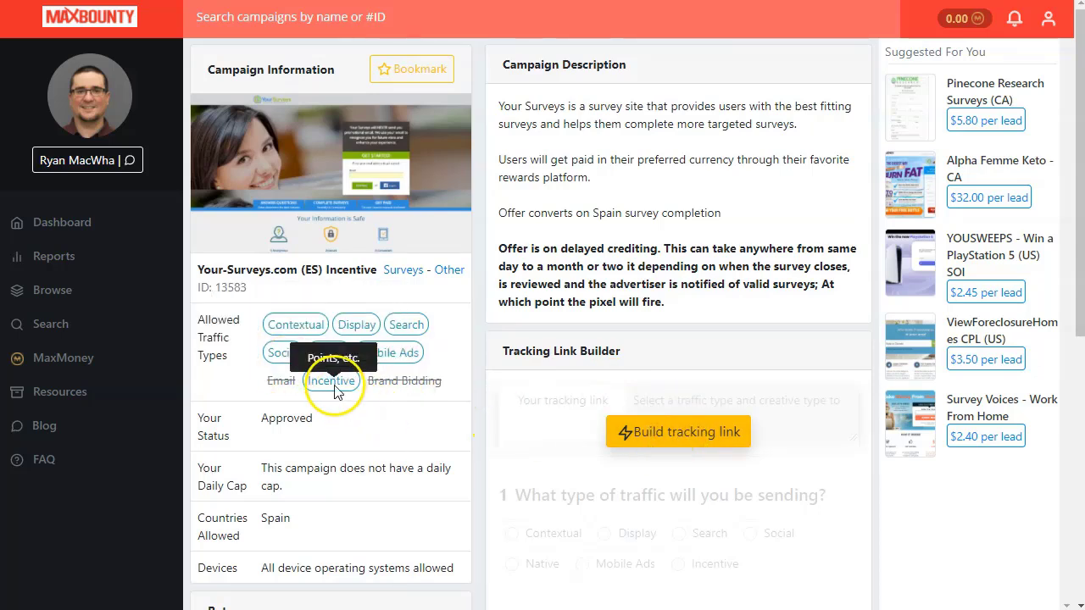
# - Build a tracking link for the campaign with Incentive as the traffic type and Raw link as the creative
pyautogui.click(683, 434)
pyautogui.scroll(-3, 669, 424)
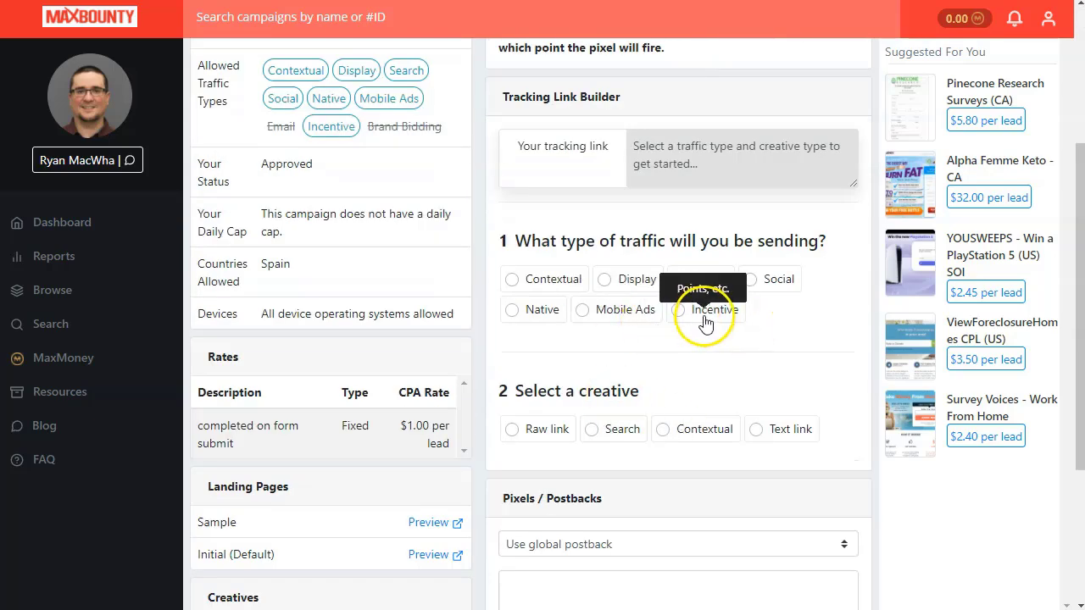
pyautogui.scroll(-2, 703, 334)
pyautogui.click(547, 262)
pyautogui.scroll(-3, 627, 441)
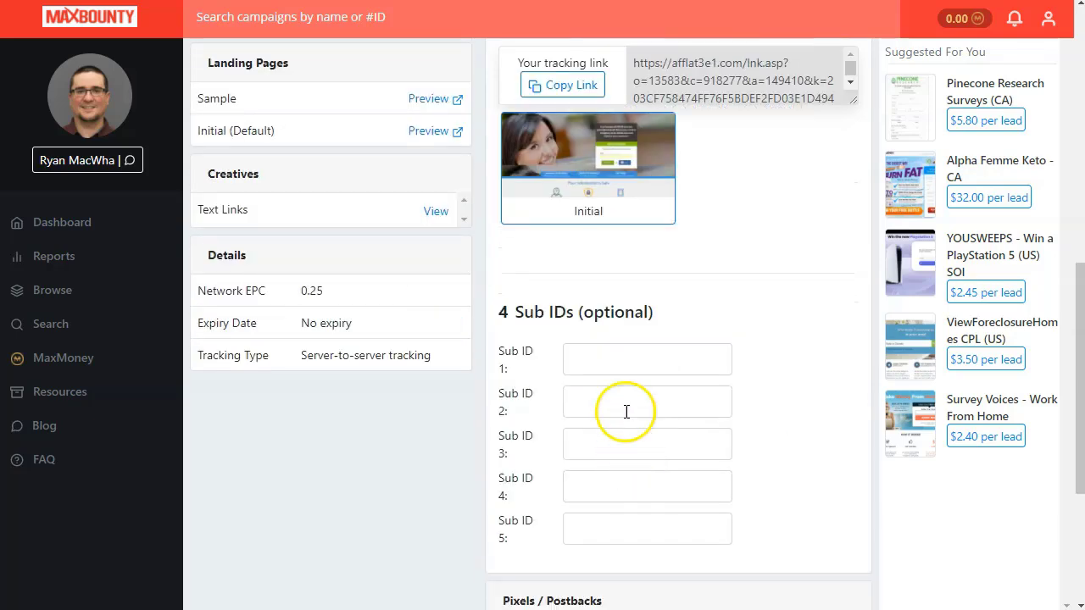
# - Set Sub ID 1 of the tracking link to incent and copy the link
pyautogui.click(624, 370)
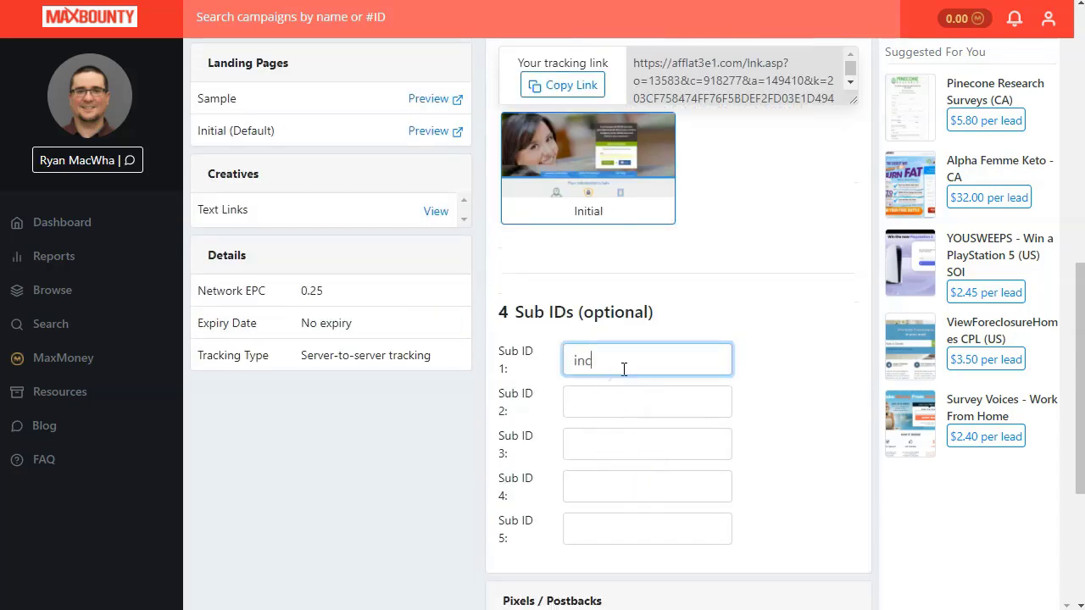
pyautogui.click(643, 402)
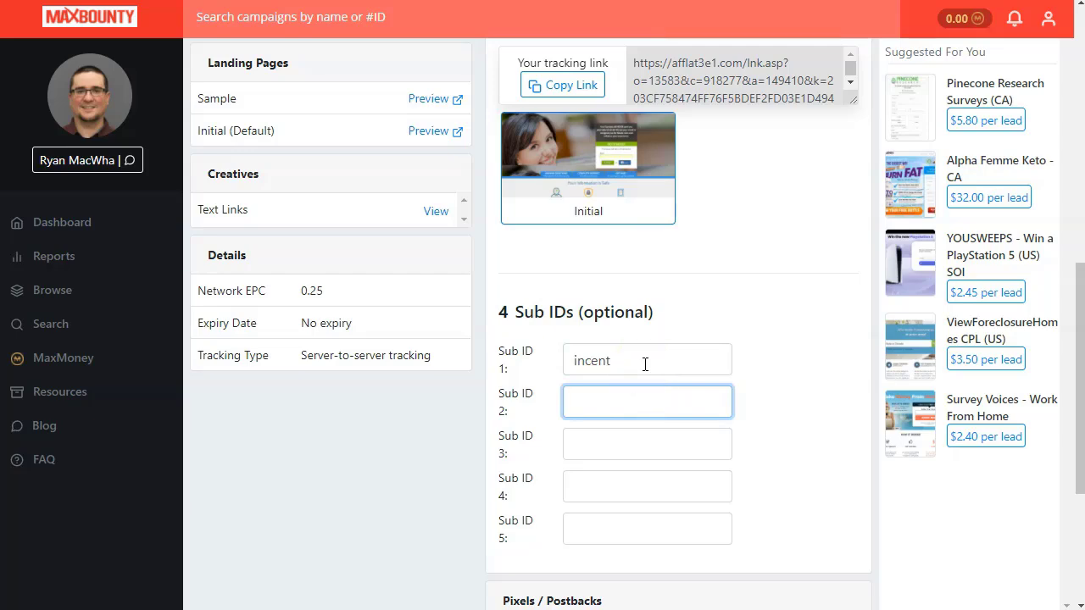
pyautogui.scroll(-3, 645, 364)
pyautogui.scroll(2, 649, 424)
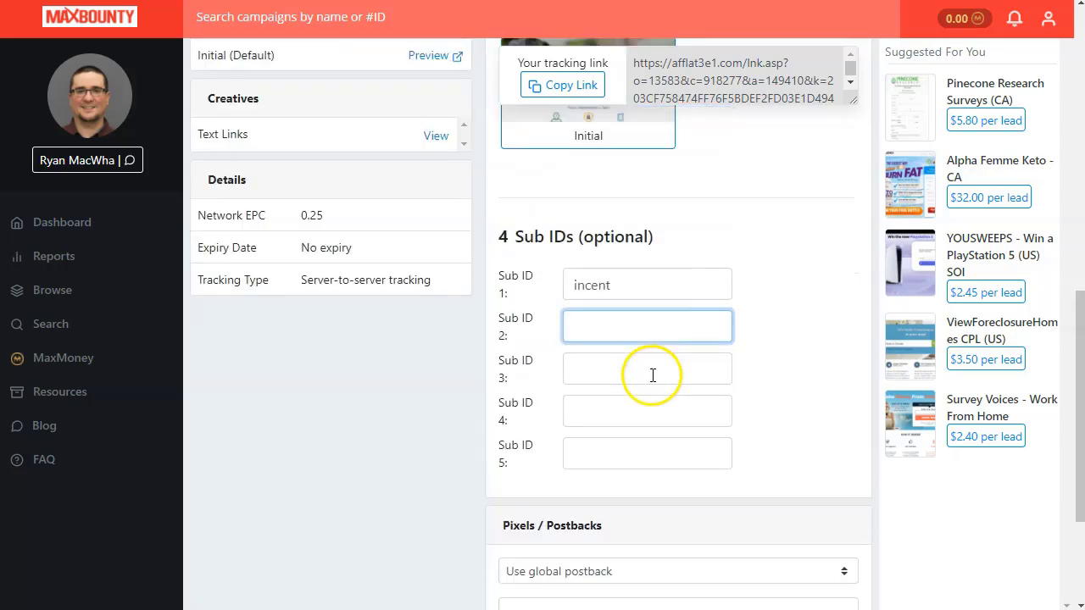
pyautogui.scroll(5, 669, 356)
pyautogui.click(583, 236)
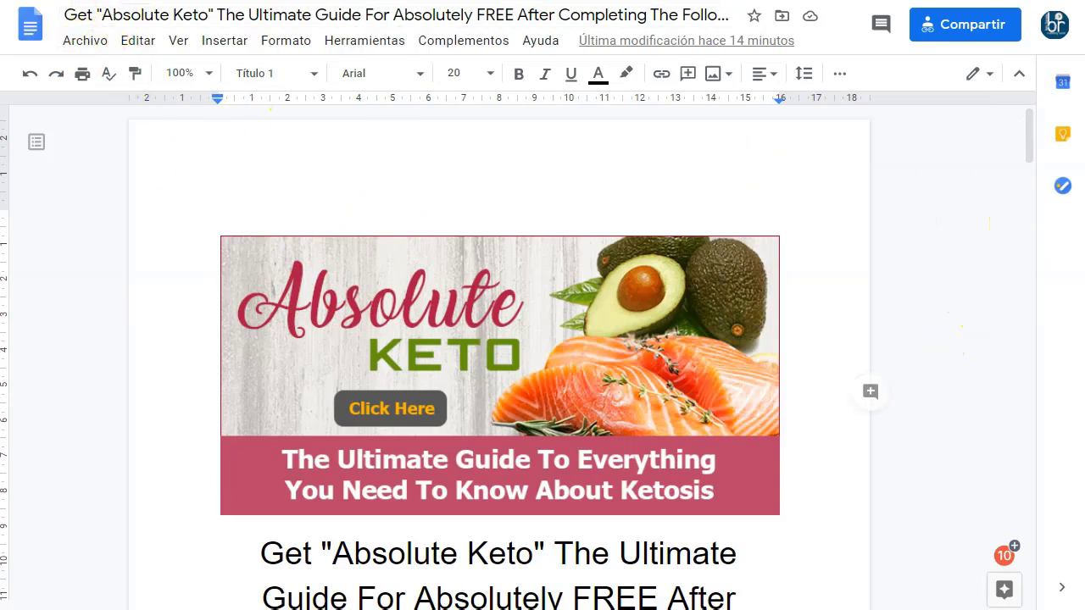
# - Read the banner, title, applicant limit and expiry date of the Absolute Keto ebook offer in the Google Docs document
pyautogui.scroll(-1, 475, 311)
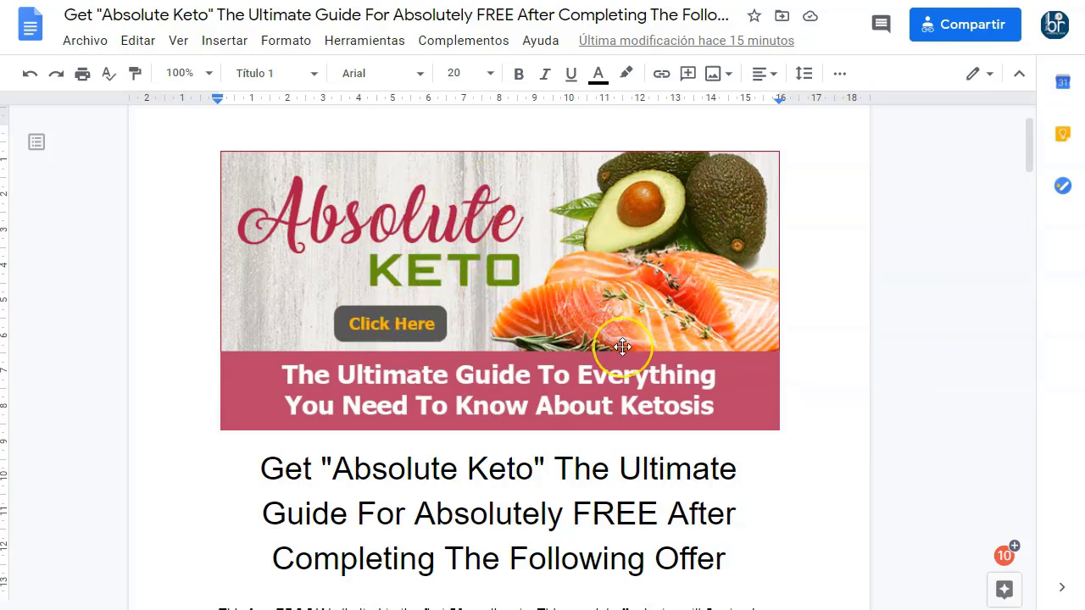
pyautogui.scroll(-2, 622, 347)
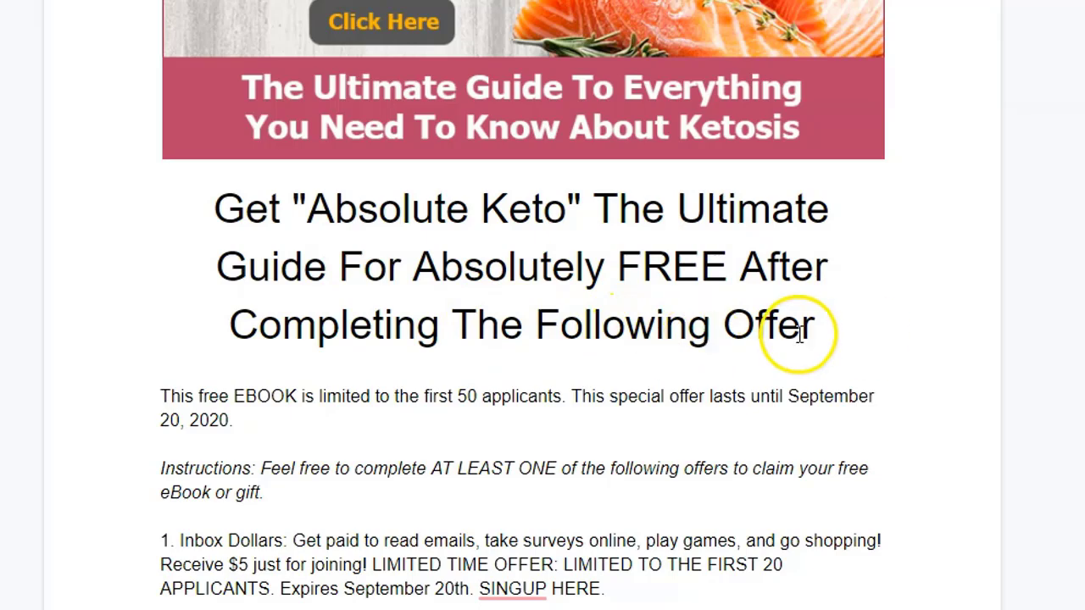
pyautogui.scroll(-1, 468, 350)
pyautogui.scroll(-1, 467, 350)
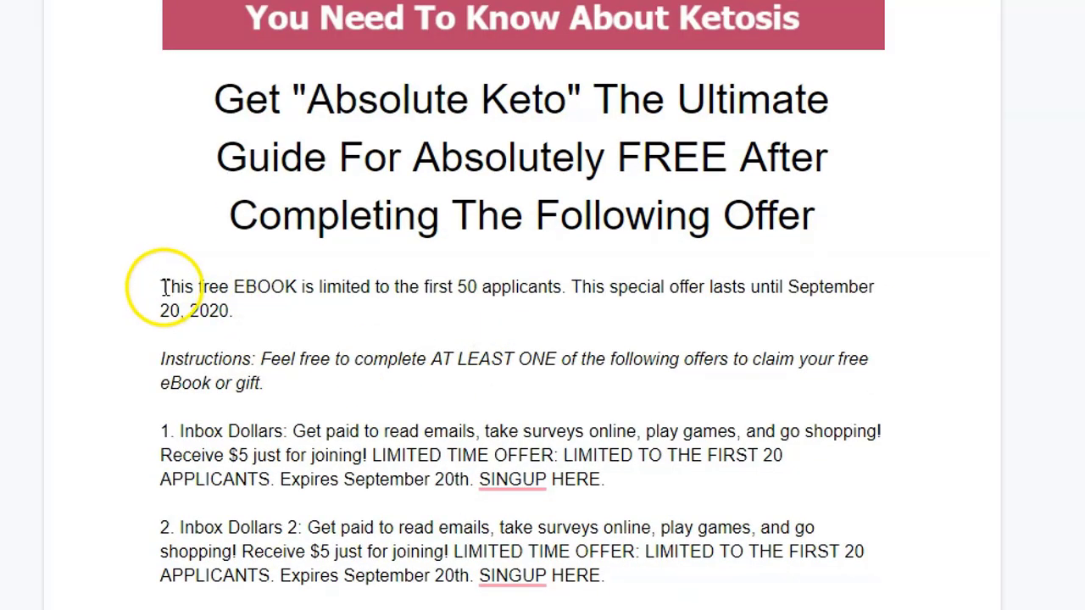
pyautogui.moveTo(421, 287); pyautogui.dragTo(557, 286)
pyautogui.click(600, 293)
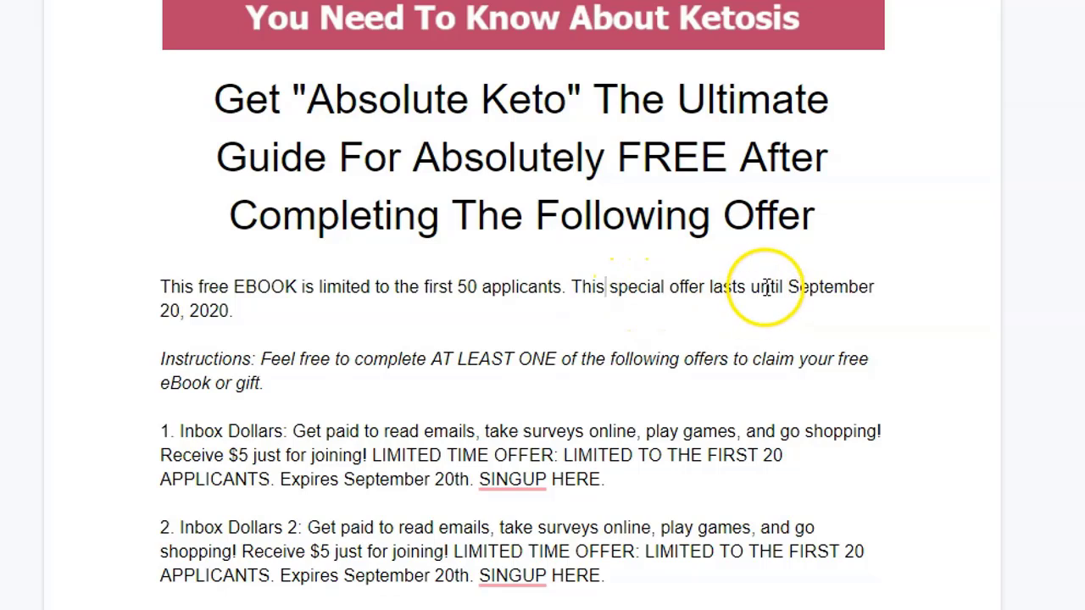
pyautogui.moveTo(246, 314); pyautogui.dragTo(109, 308)
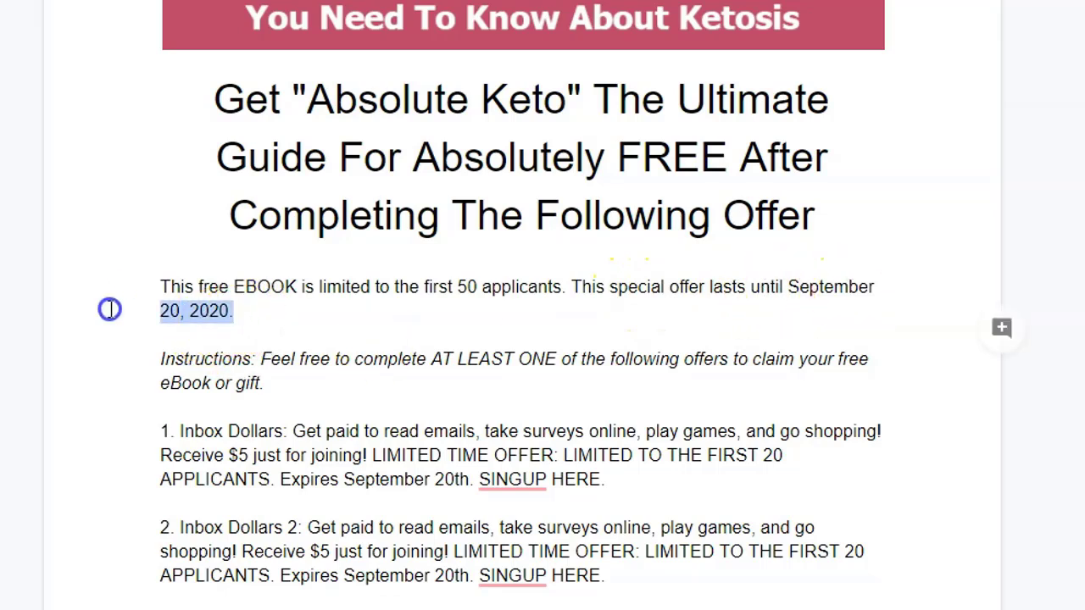
pyautogui.click(495, 320)
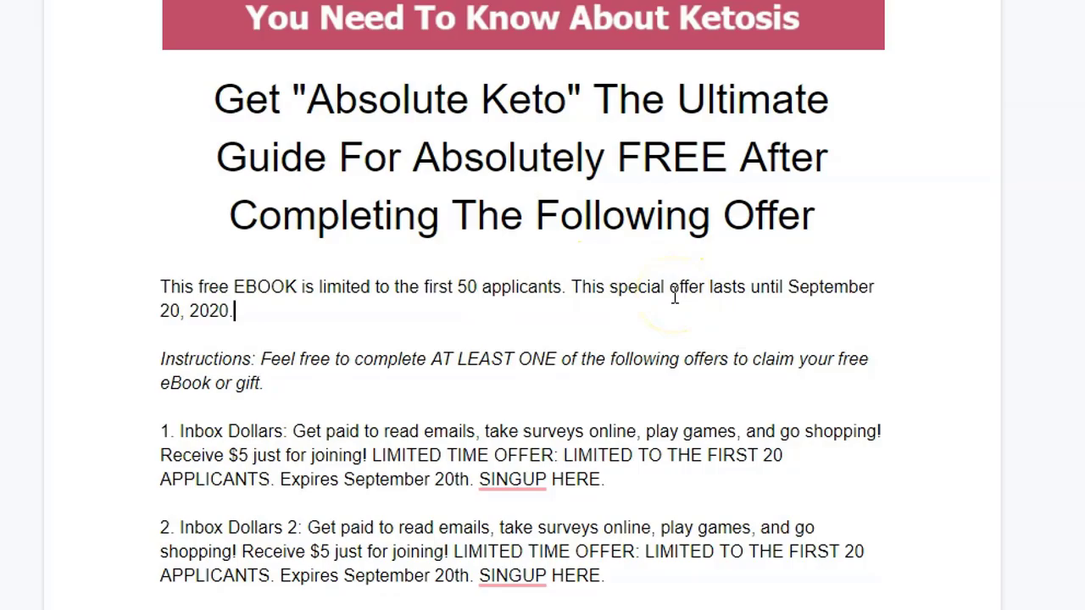
pyautogui.scroll(3, 371, 233)
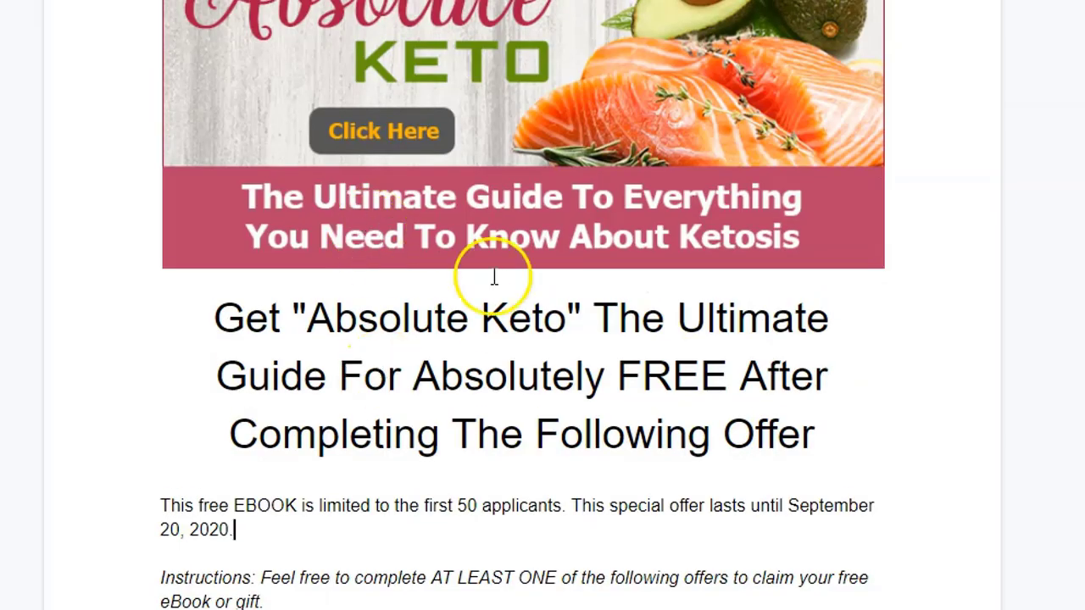
# - Read the document's instructions on completing at least one offer to claim the free ebook
pyautogui.scroll(-6, 491, 309)
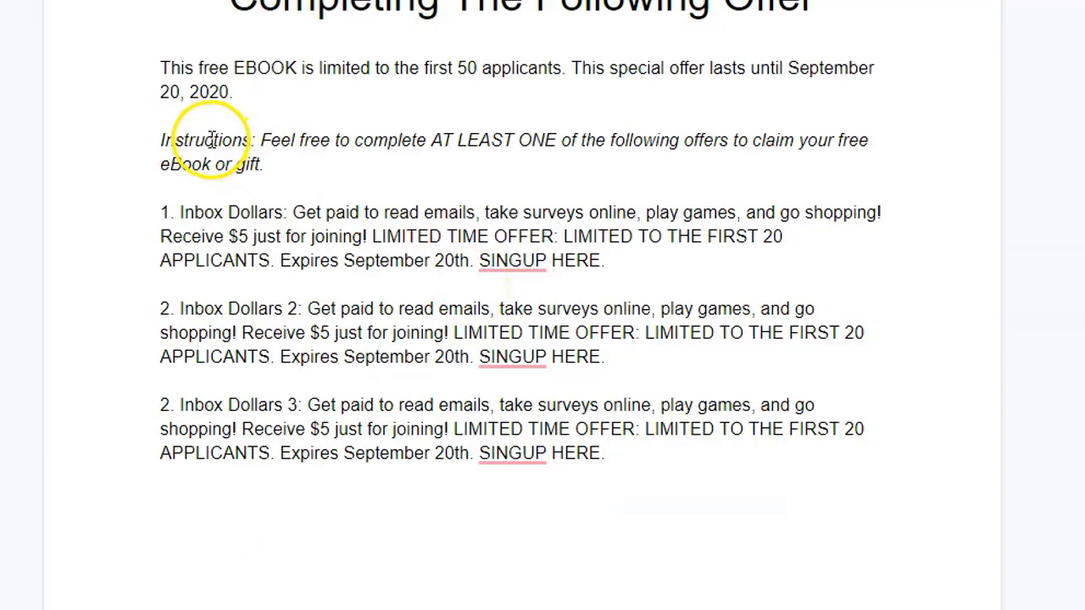
pyautogui.moveTo(434, 140); pyautogui.dragTo(504, 140)
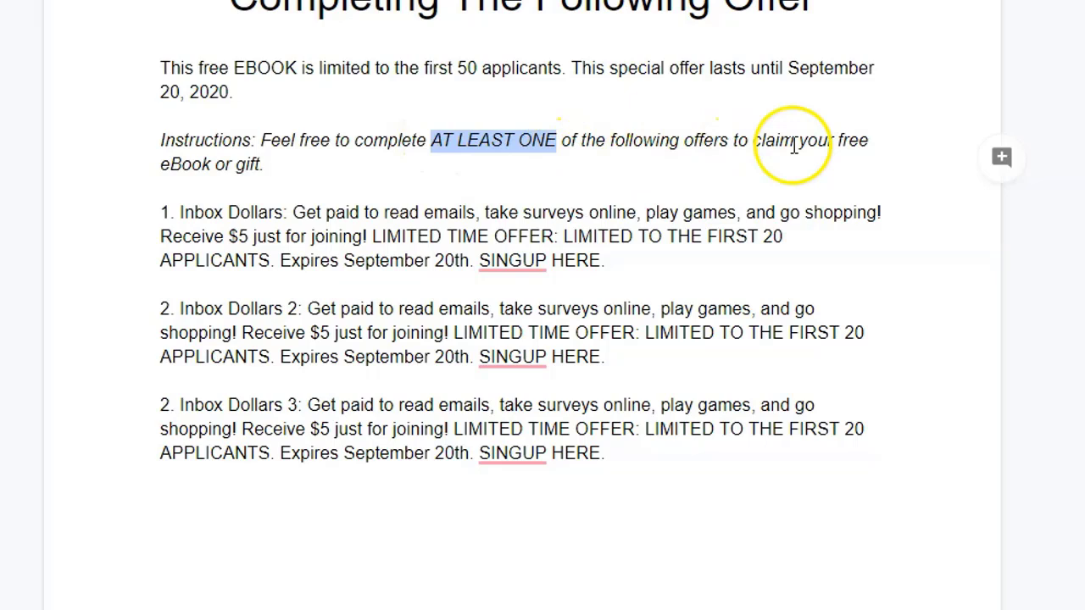
pyautogui.click(315, 164)
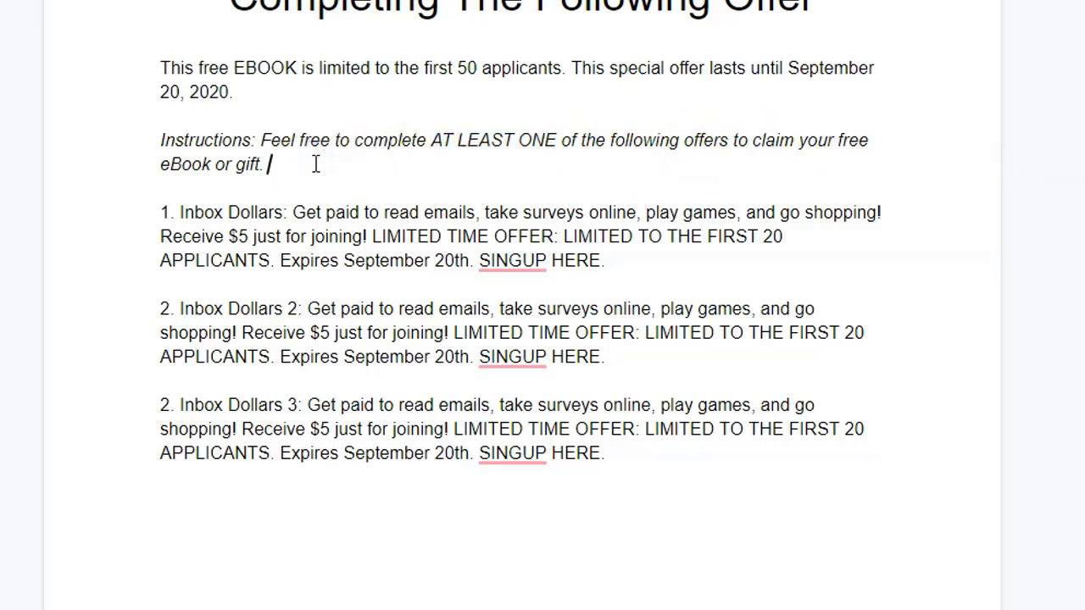
pyautogui.click(430, 140)
pyautogui.moveTo(477, 141); pyautogui.dragTo(550, 144)
pyautogui.click(475, 214)
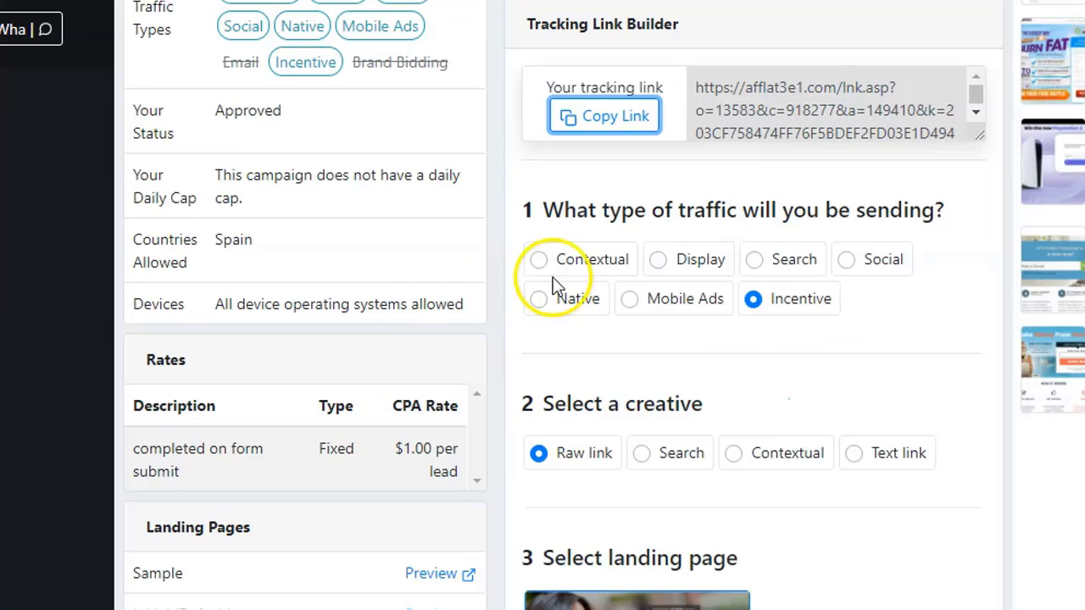
# - Copy the campaign's tracking link in MaxBounty and return to Google Docs to review the first Inbox Dollars entry
pyautogui.click(624, 121)
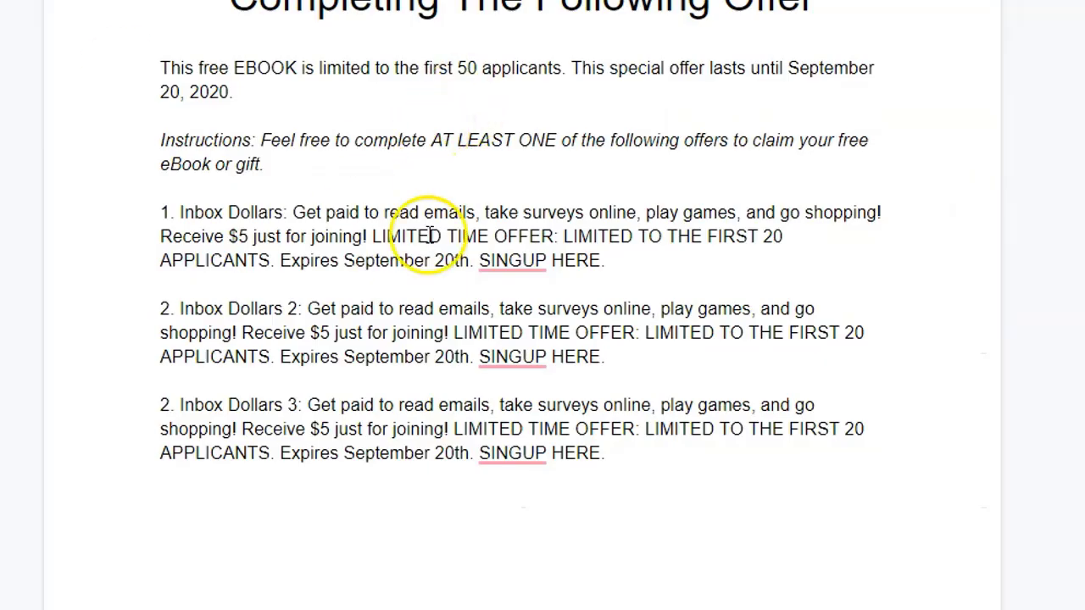
pyautogui.scroll(7, 437, 220)
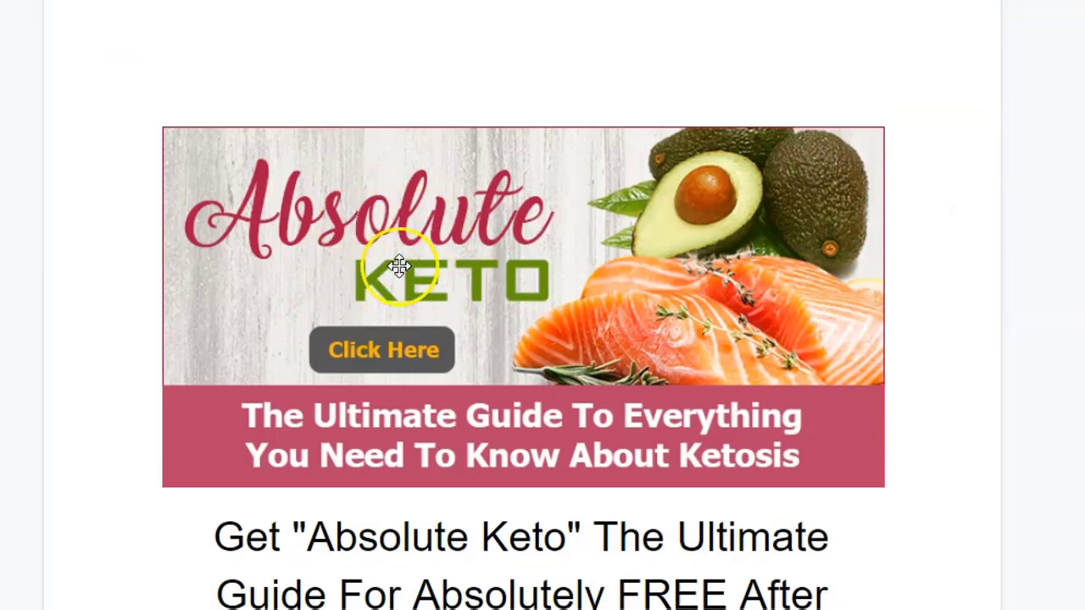
pyautogui.scroll(-5, 424, 237)
pyautogui.scroll(-4, 400, 267)
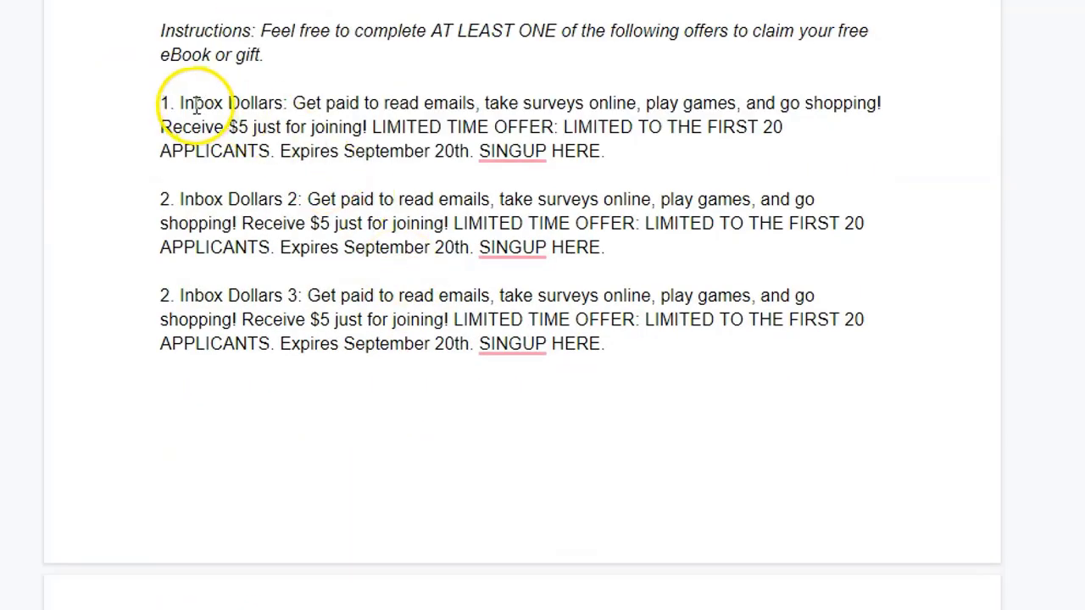
pyautogui.moveTo(181, 101); pyautogui.dragTo(267, 100)
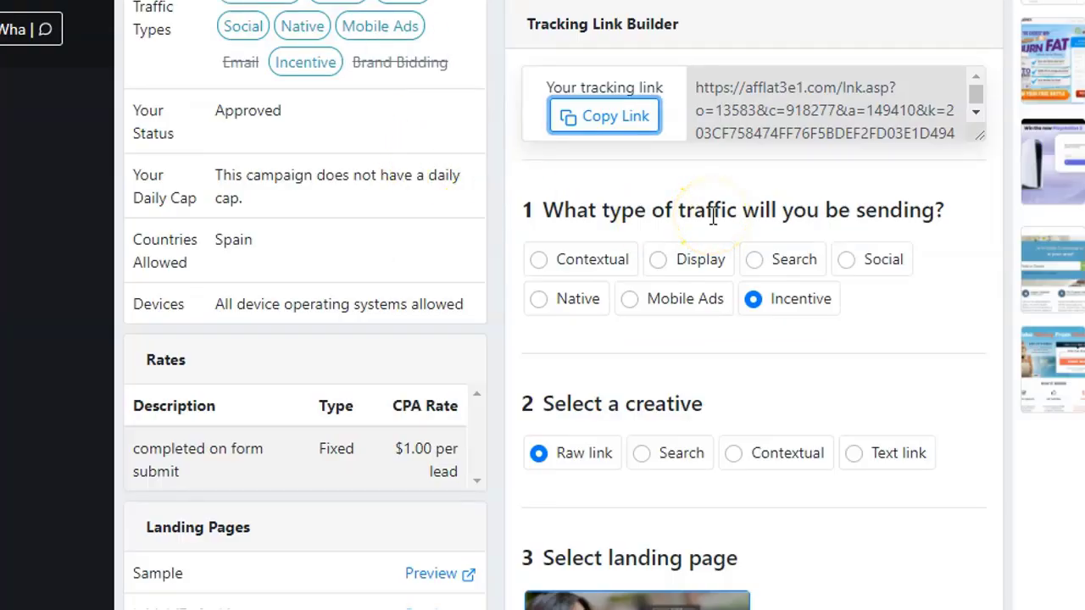
pyautogui.scroll(3, 712, 218)
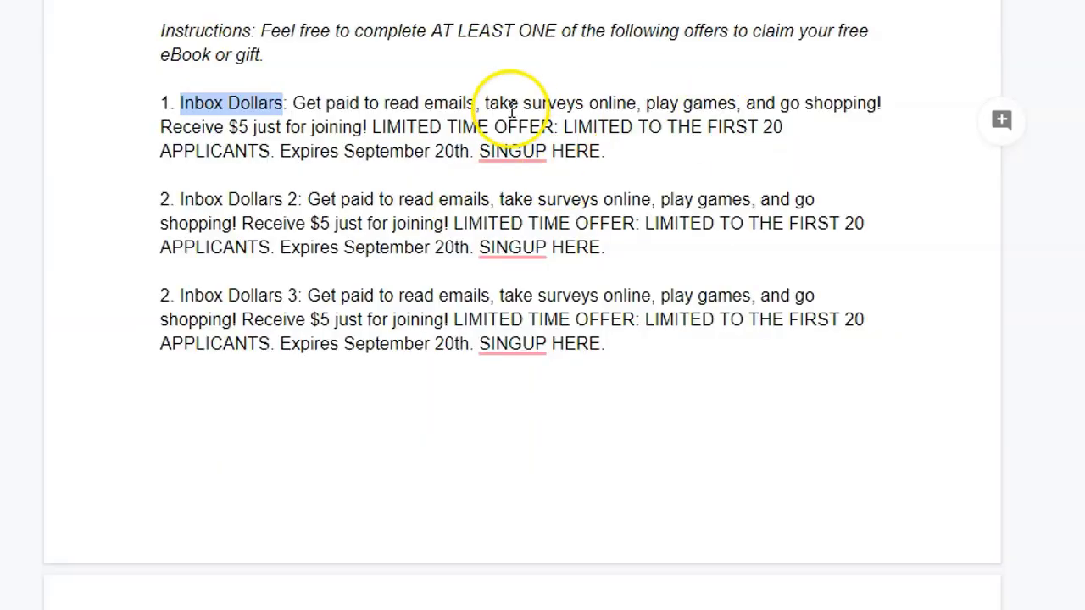
pyautogui.click(430, 129)
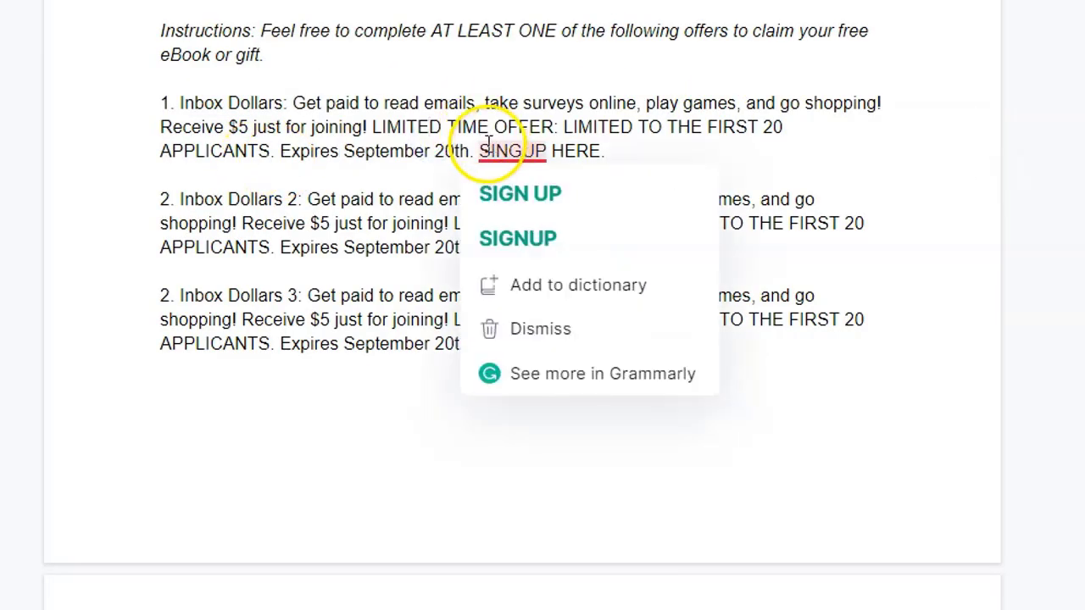
# - Link the "SINGUP HERE." text of the first Inbox Dollars offer to the copied tracking link
pyautogui.moveTo(619, 160); pyautogui.dragTo(487, 150)
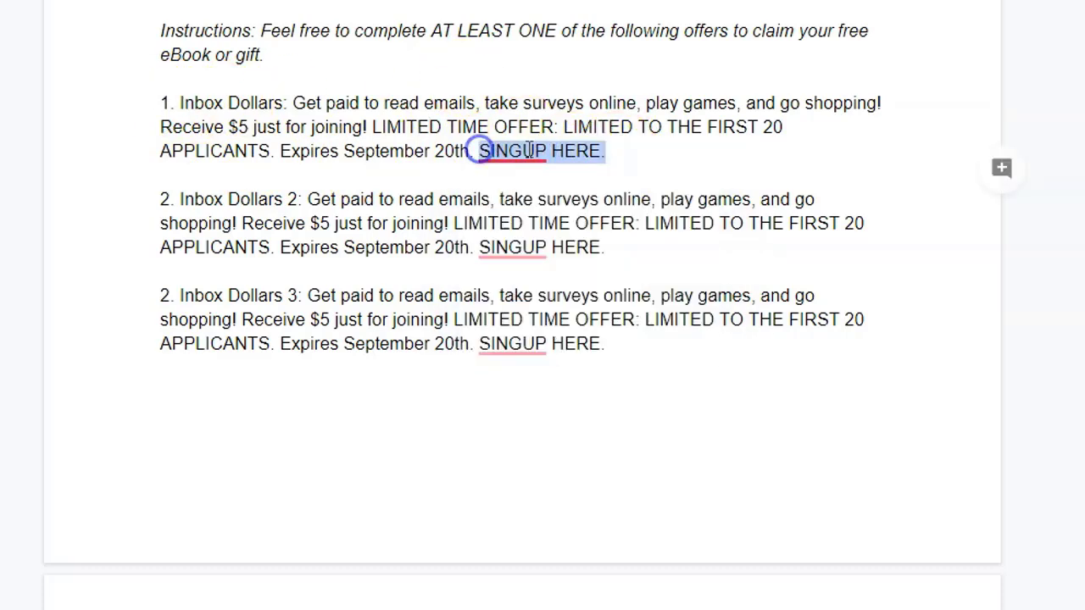
pyautogui.click(581, 95)
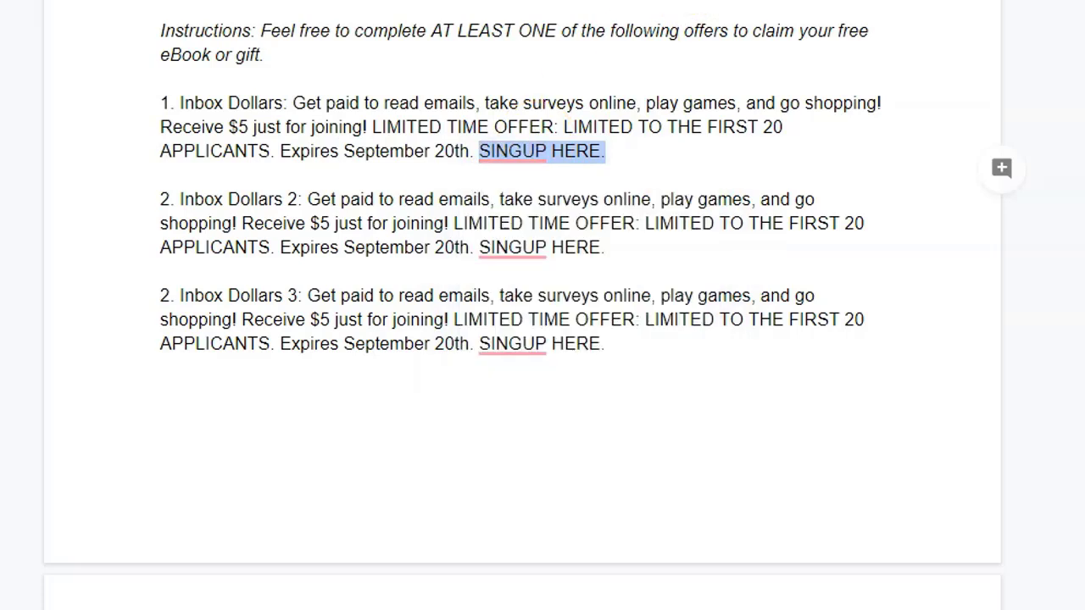
pyautogui.hotkey('ctrl', 'k')
pyautogui.hotkey('ctrl', 'v')
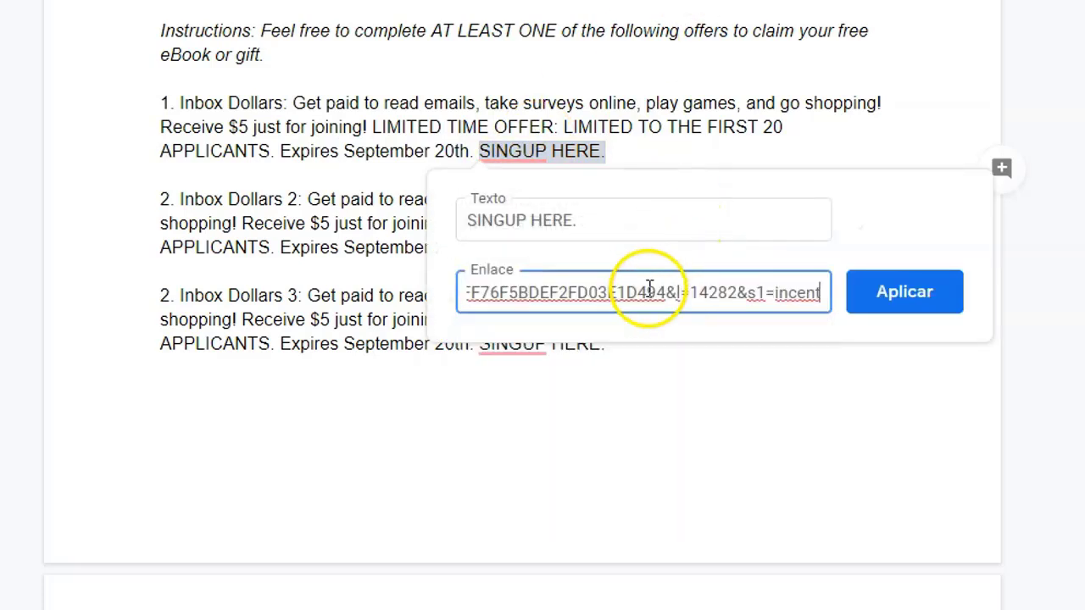
pyautogui.click(896, 305)
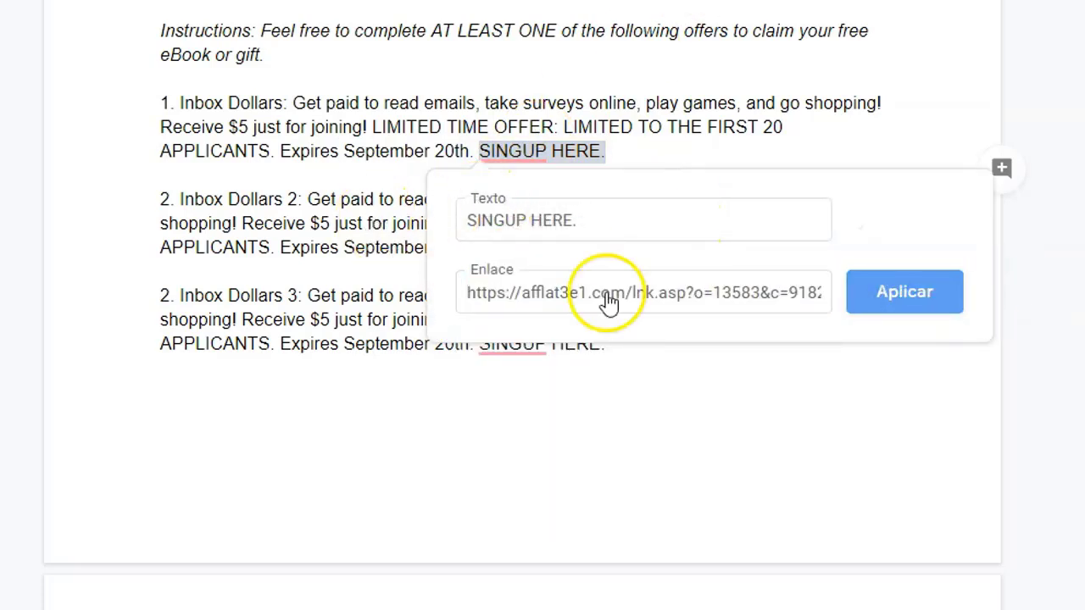
# - Link the "SINGUP HERE." text of the Inbox Dollars 2 offer to the copied tracking link
pyautogui.click(591, 246)
pyautogui.moveTo(591, 247); pyautogui.dragTo(467, 252)
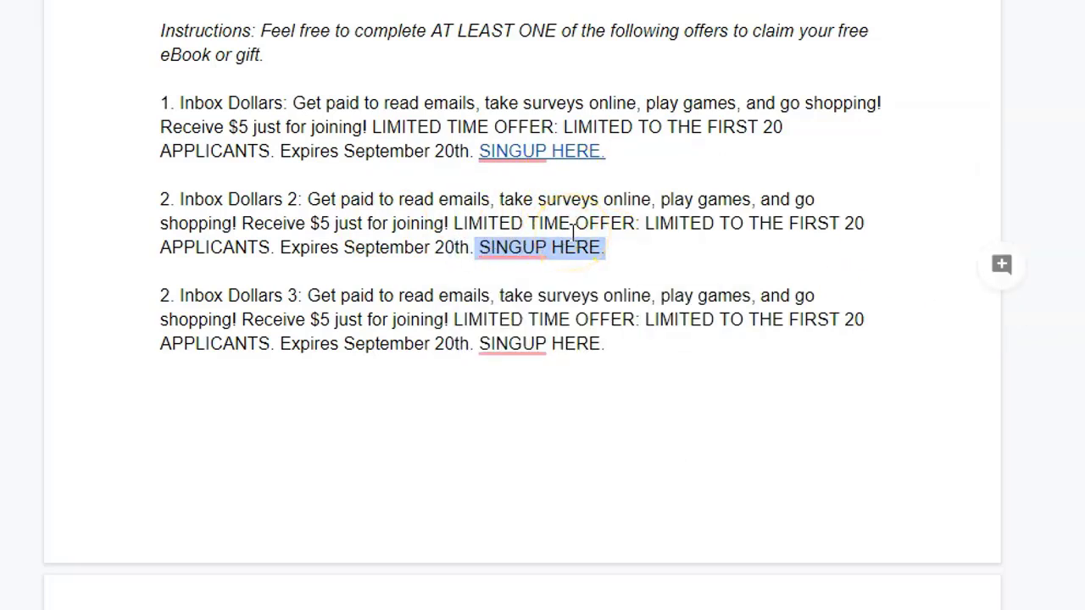
pyautogui.hotkey('ctrl', 'k')
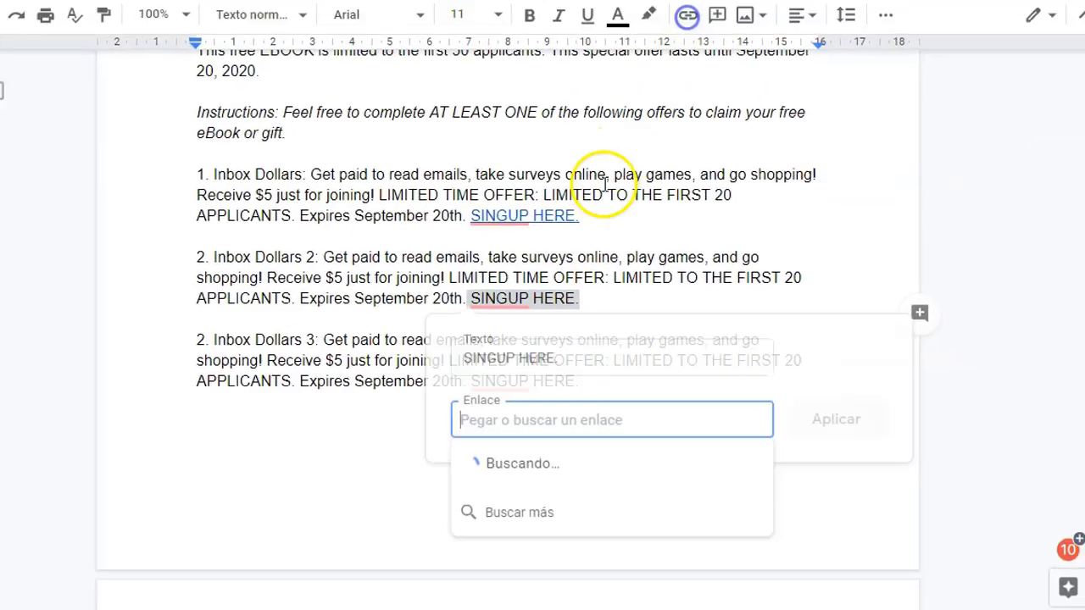
pyautogui.hotkey('ctrl', 'v')
pyautogui.click(859, 426)
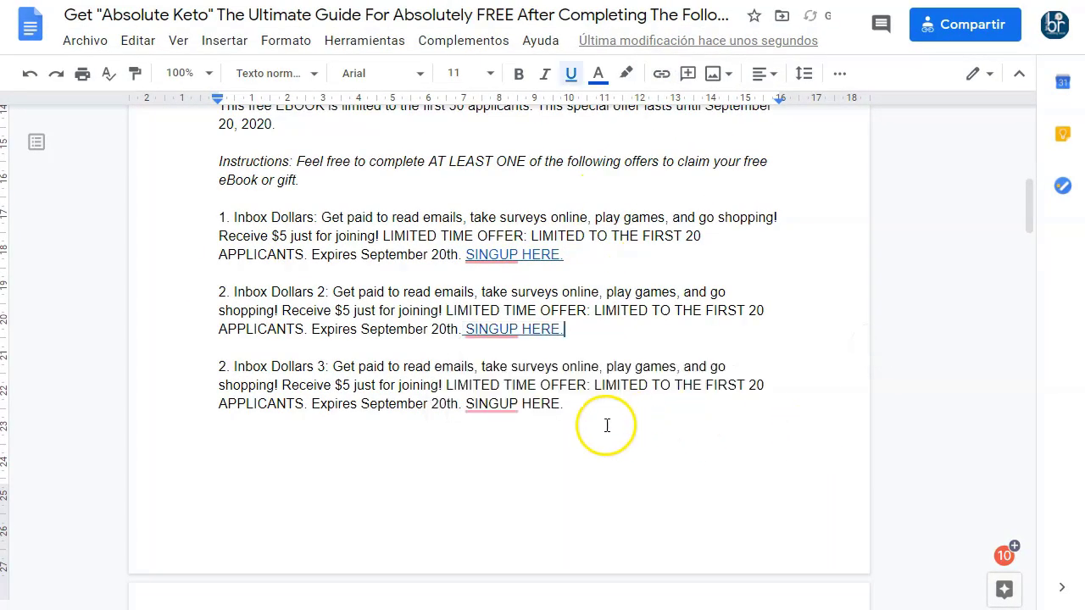
# - Link the "SINGUP HERE." text of the Inbox Dollars 3 offer to the copied tracking link
pyautogui.moveTo(574, 405); pyautogui.dragTo(467, 404)
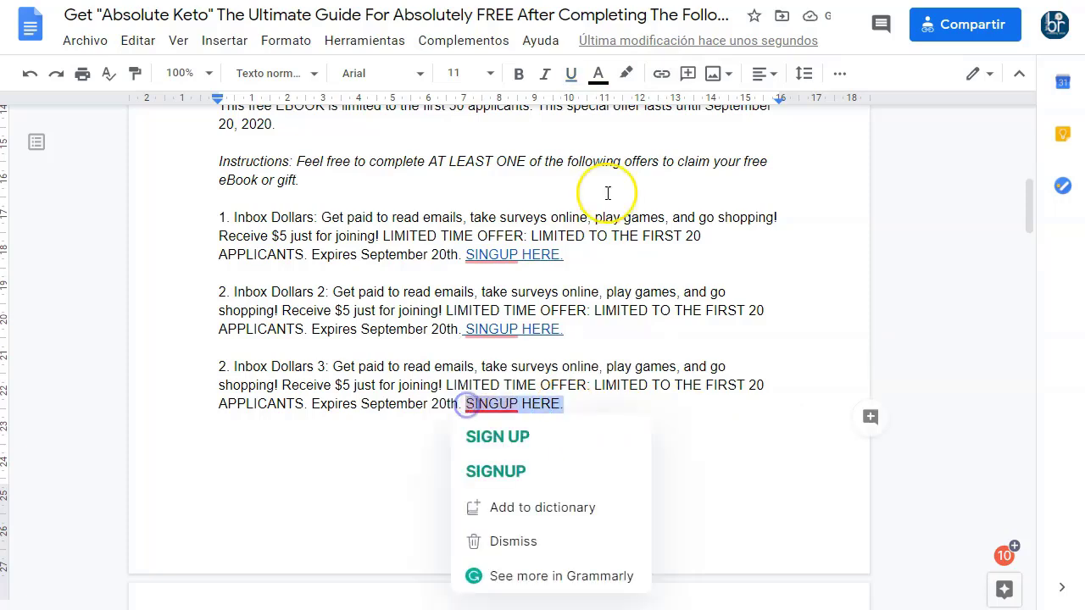
pyautogui.click(662, 74)
pyautogui.hotkey('ctrl', 'v')
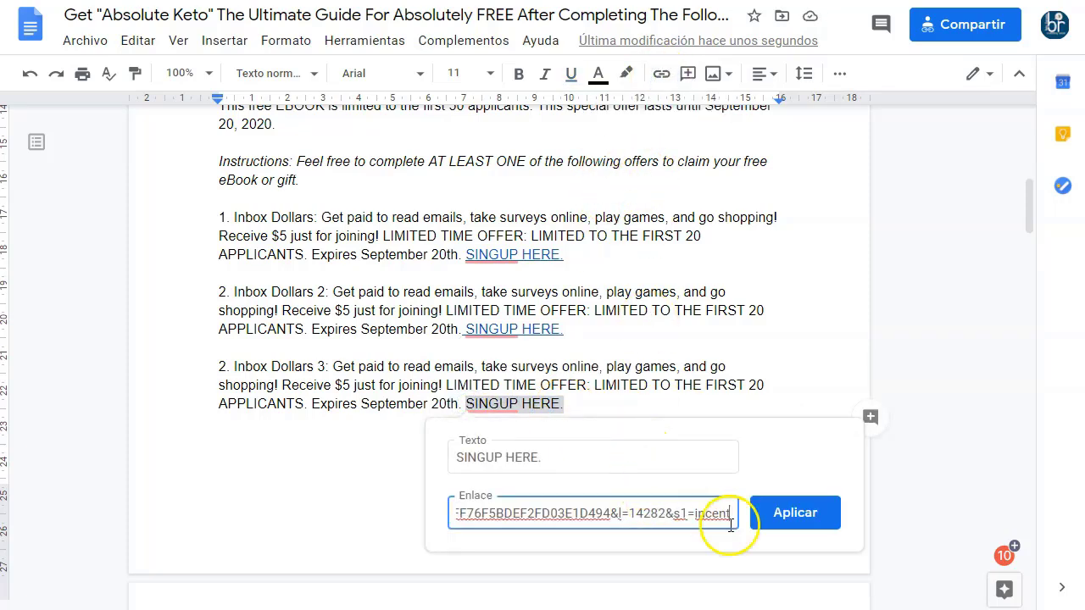
pyautogui.click(796, 515)
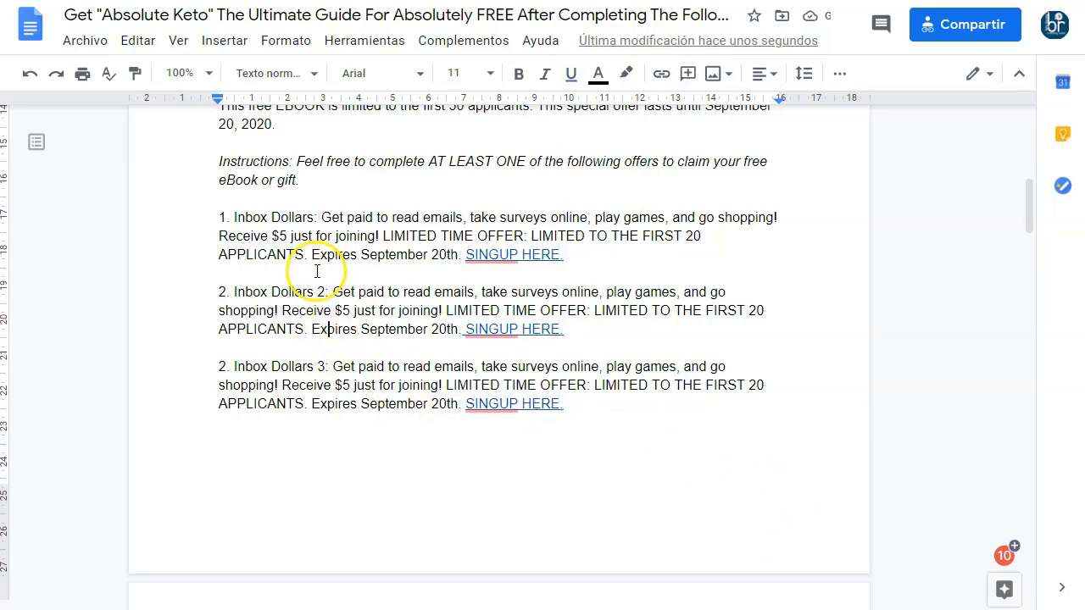
# - Link the "SINGUP HERE." text of the Inbox Dollars 4 offer to the copied tracking link and review the linked offers
pyautogui.scroll(-5, 307, 358)
pyautogui.moveTo(565, 298); pyautogui.dragTo(467, 293)
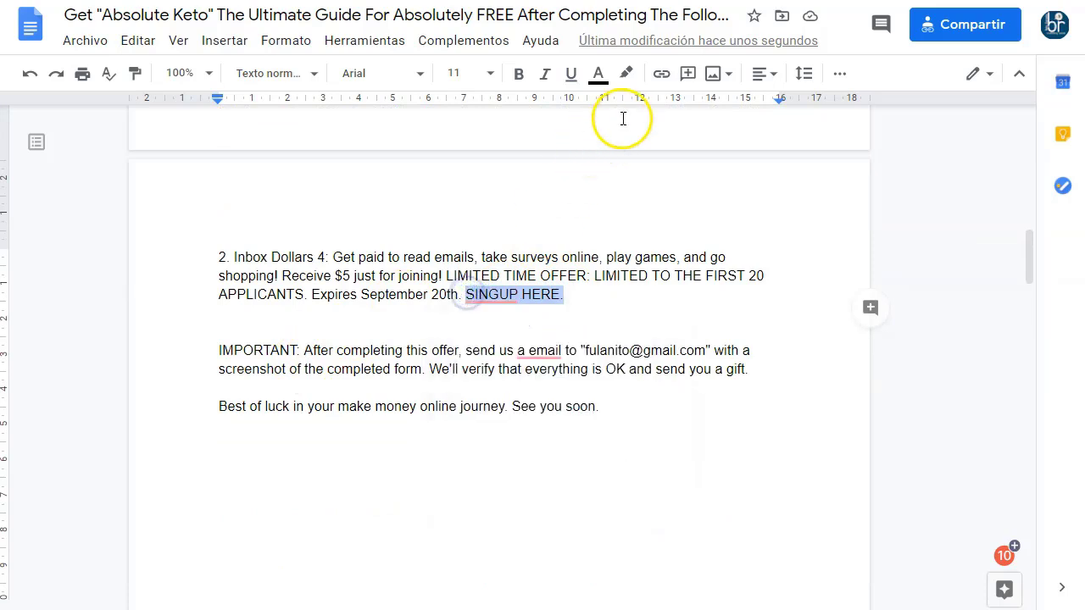
pyautogui.click(661, 73)
pyautogui.hotkey('ctrl', 'v')
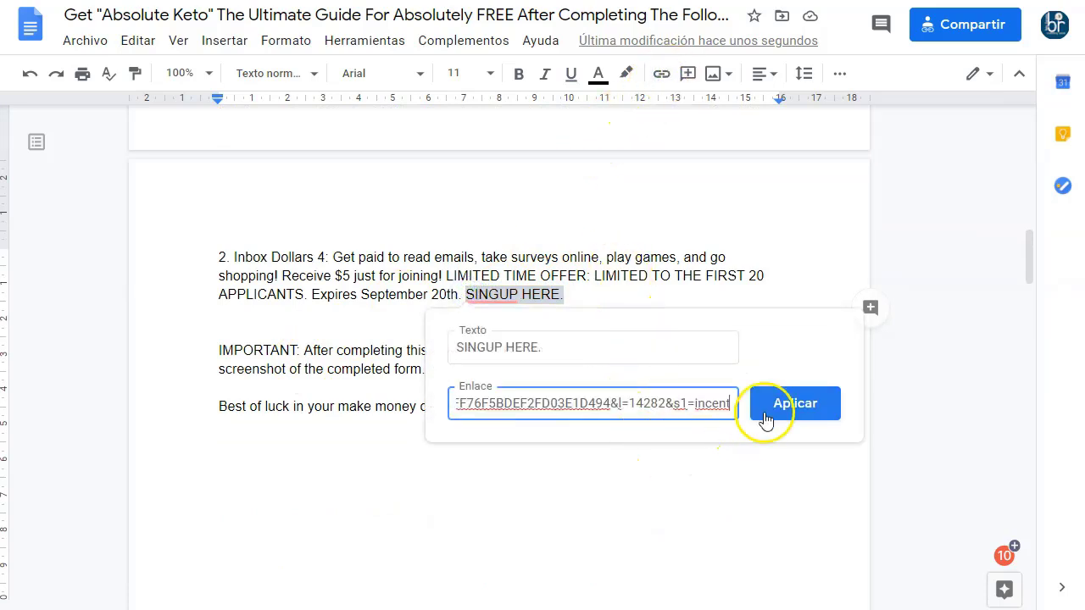
pyautogui.click(805, 405)
pyautogui.click(332, 276)
pyautogui.scroll(5, 331, 279)
pyautogui.click(412, 399)
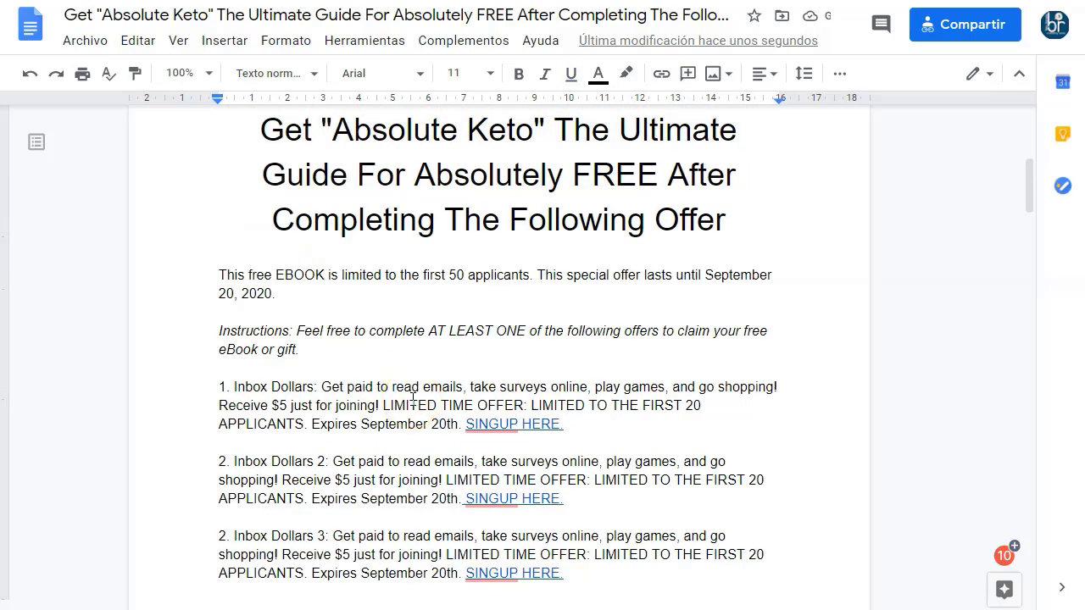
pyautogui.scroll(4, 412, 398)
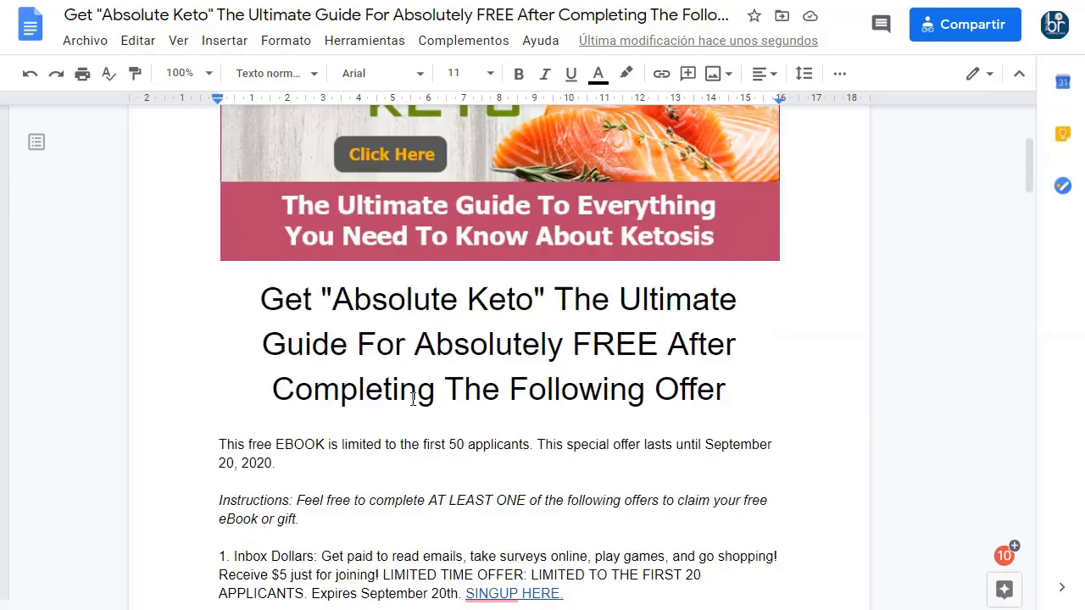
# - Make the word "IMPORTANT" bold at the start of the note below the Inbox Dollars 4 offer
pyautogui.scroll(-2, 411, 398)
pyautogui.scroll(2, 412, 398)
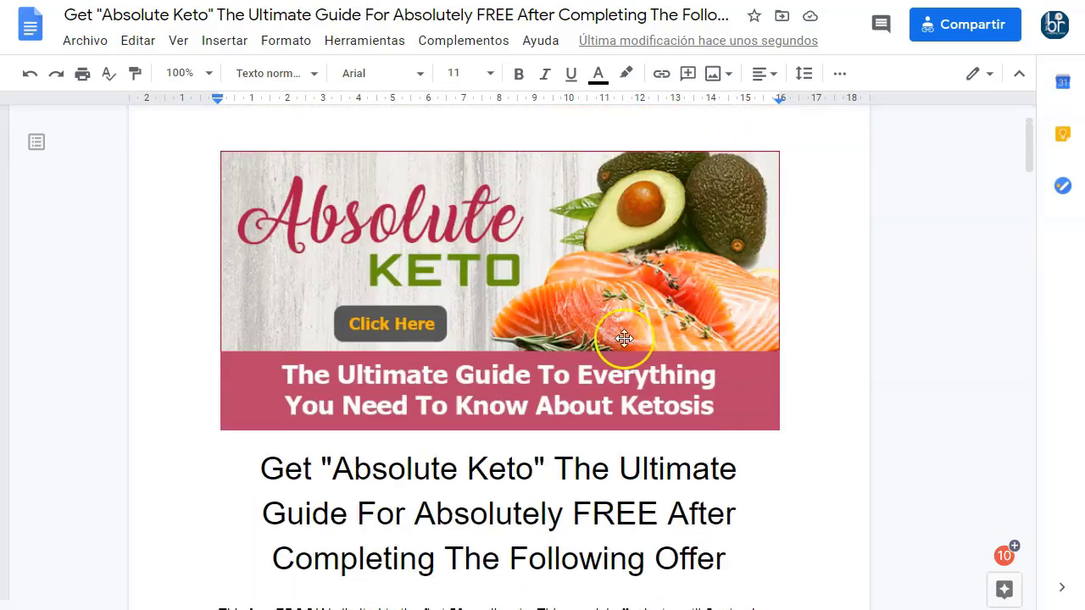
pyautogui.scroll(-6, 457, 381)
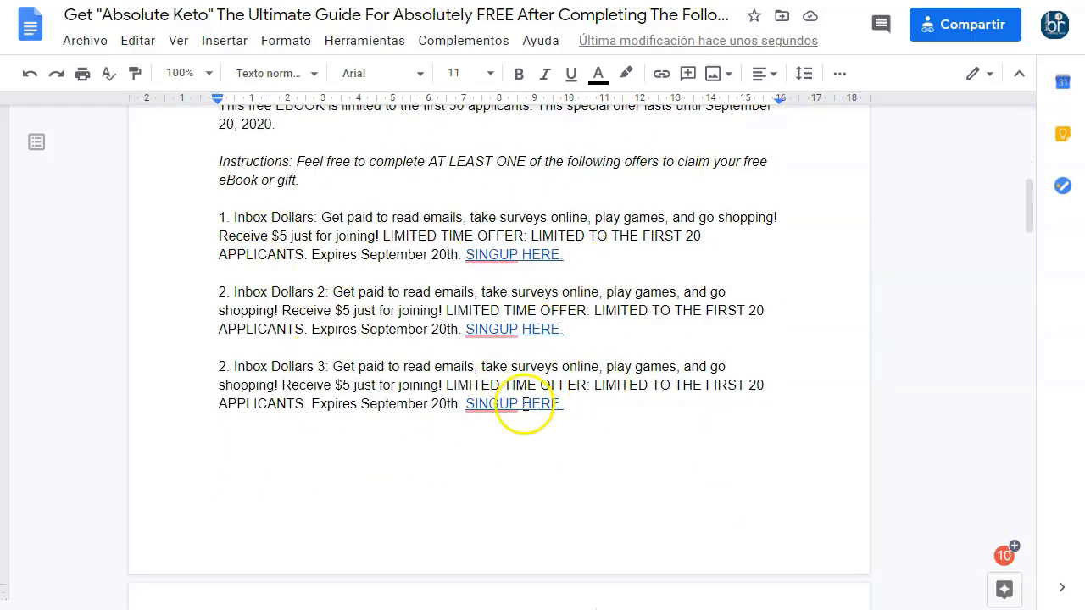
pyautogui.scroll(4, 407, 373)
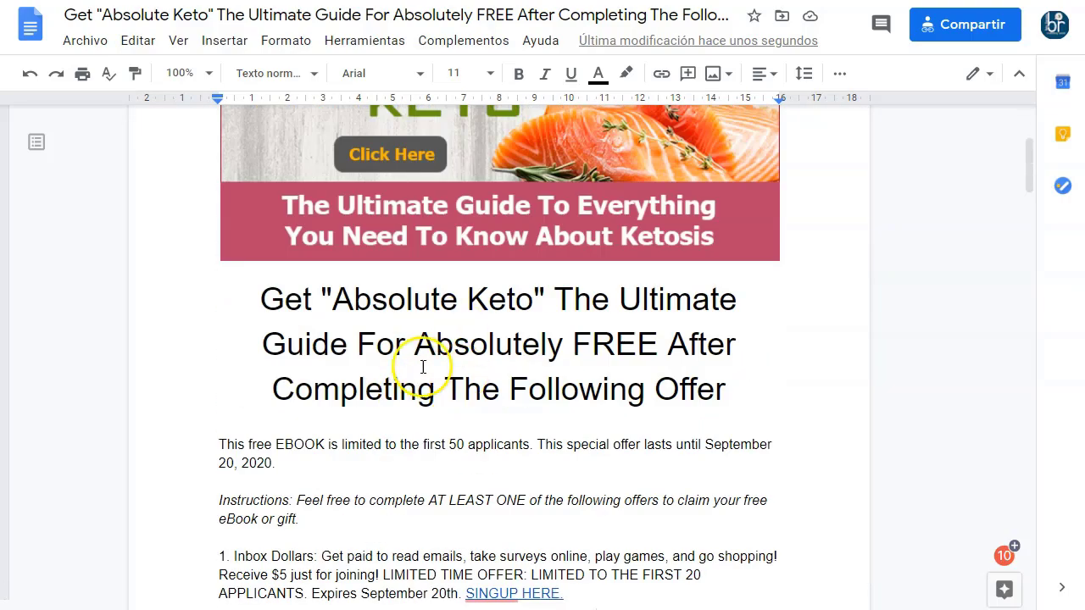
pyautogui.scroll(-5, 460, 335)
pyautogui.scroll(-5, 466, 346)
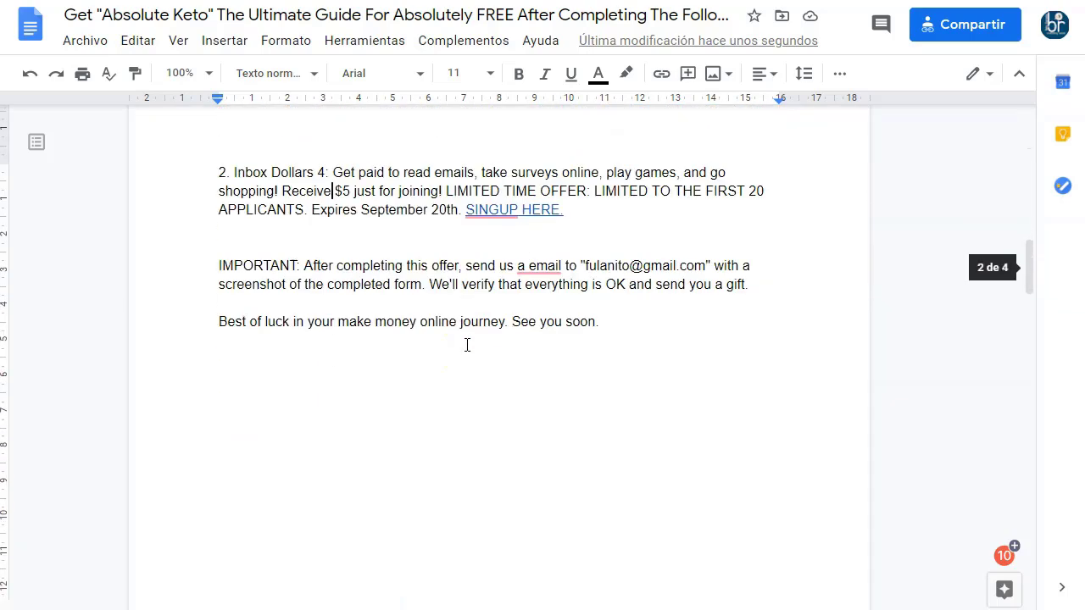
pyautogui.scroll(1, 424, 344)
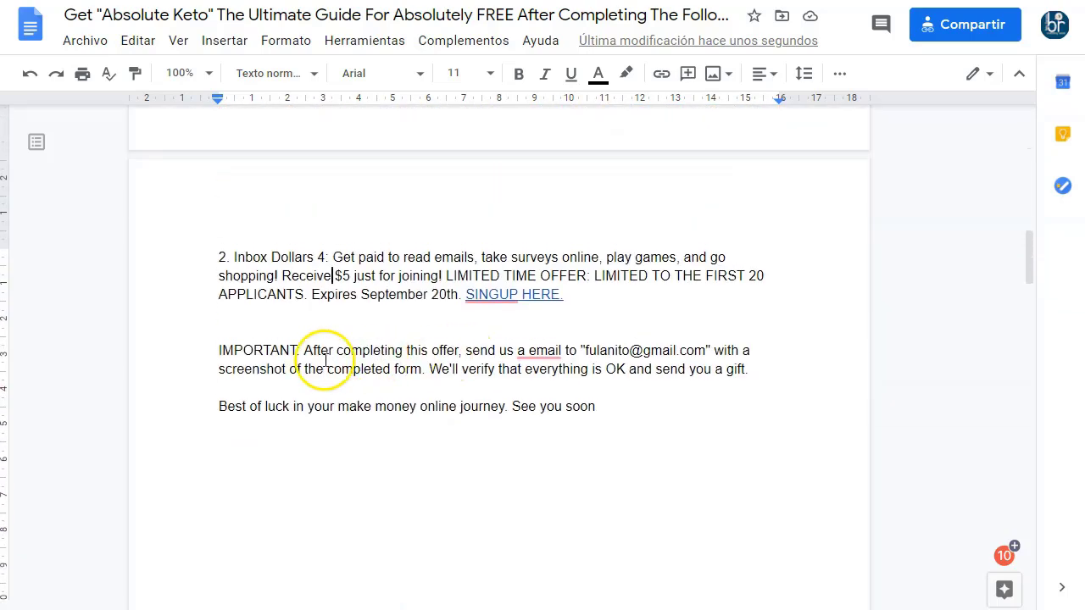
pyautogui.doubleClick(241, 351)
pyautogui.click(523, 81)
pyautogui.click(399, 369)
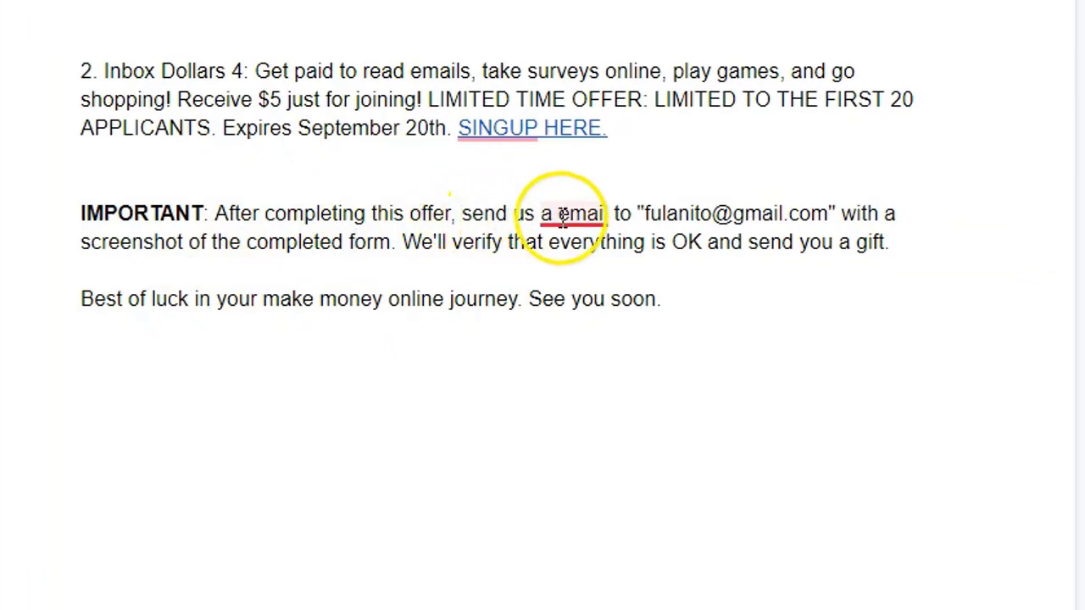
# - Review the contact e-mail in the closing note and the whole offer document, including its banner, title, instructions and Inbox Dollars offers
pyautogui.moveTo(646, 214); pyautogui.dragTo(831, 216)
pyautogui.click(821, 274)
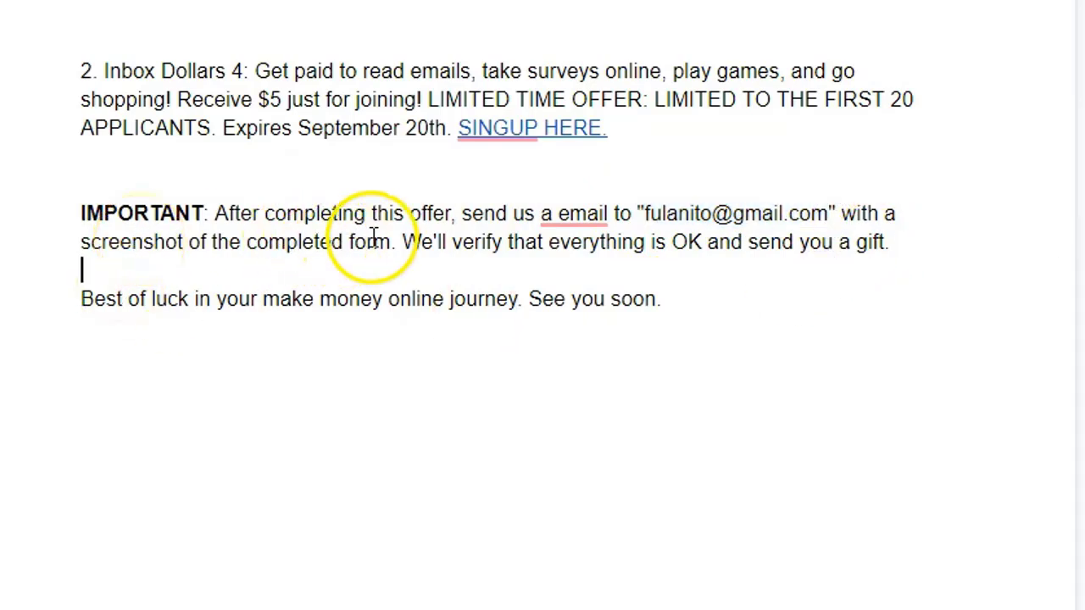
pyautogui.scroll(7, 420, 315)
pyautogui.scroll(-5, 406, 230)
pyautogui.scroll(2, 400, 237)
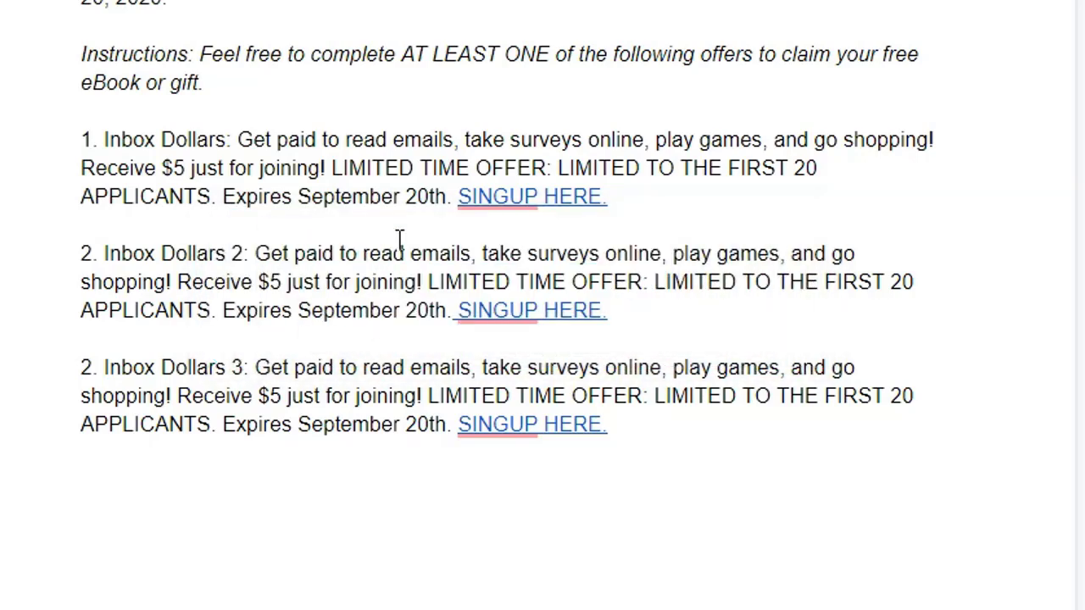
pyautogui.scroll(-1, 371, 246)
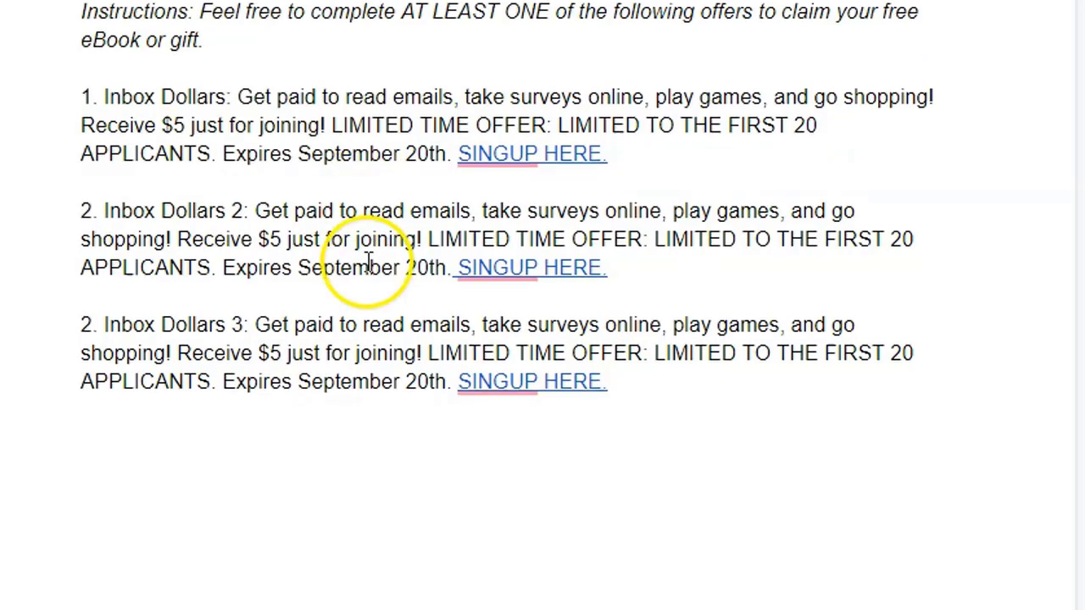
pyautogui.scroll(-1, 368, 258)
pyautogui.scroll(-1, 303, 193)
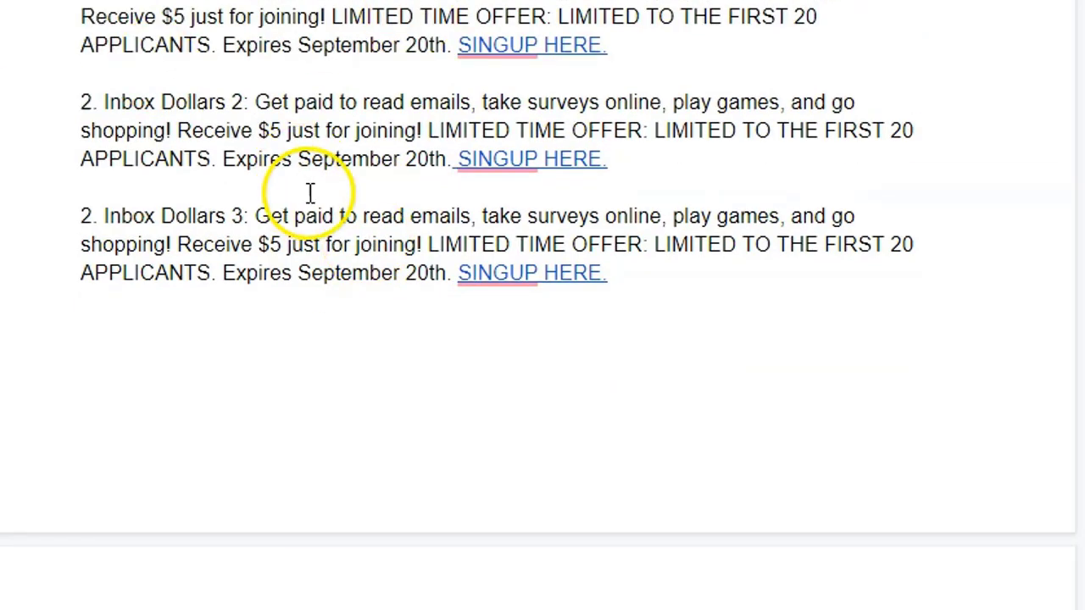
pyautogui.scroll(-6, 314, 188)
pyautogui.scroll(10, 370, 399)
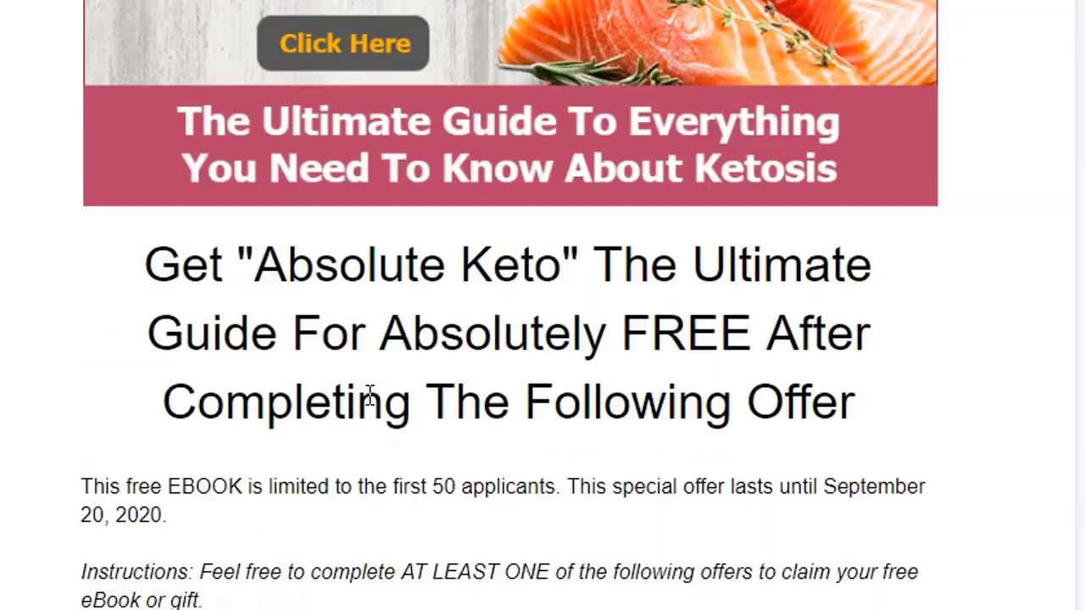
pyautogui.scroll(3, 293, 246)
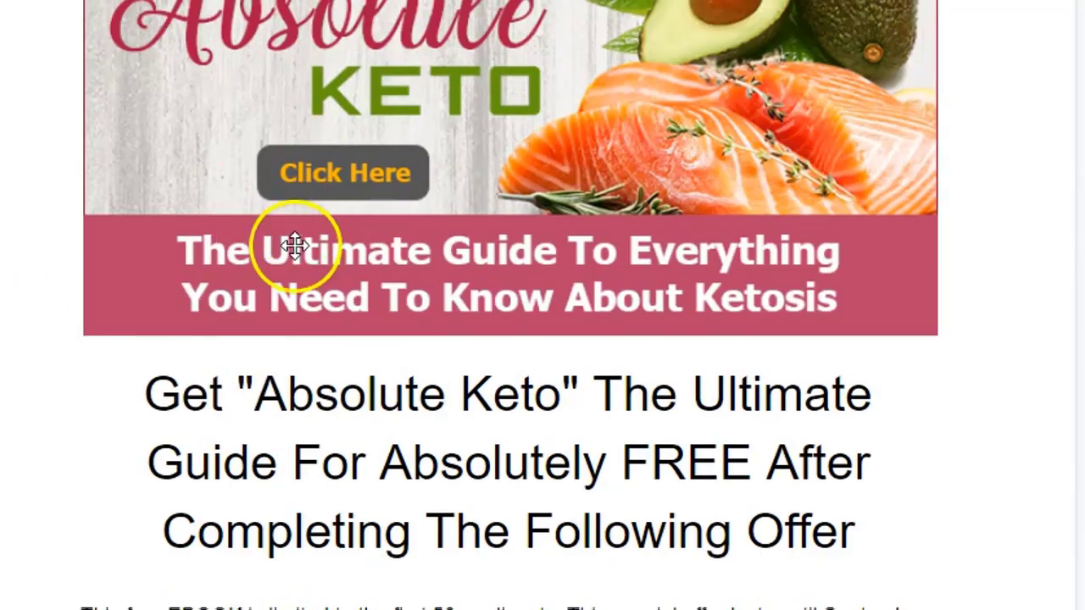
pyautogui.scroll(3, 399, 180)
pyautogui.scroll(-3, 399, 189)
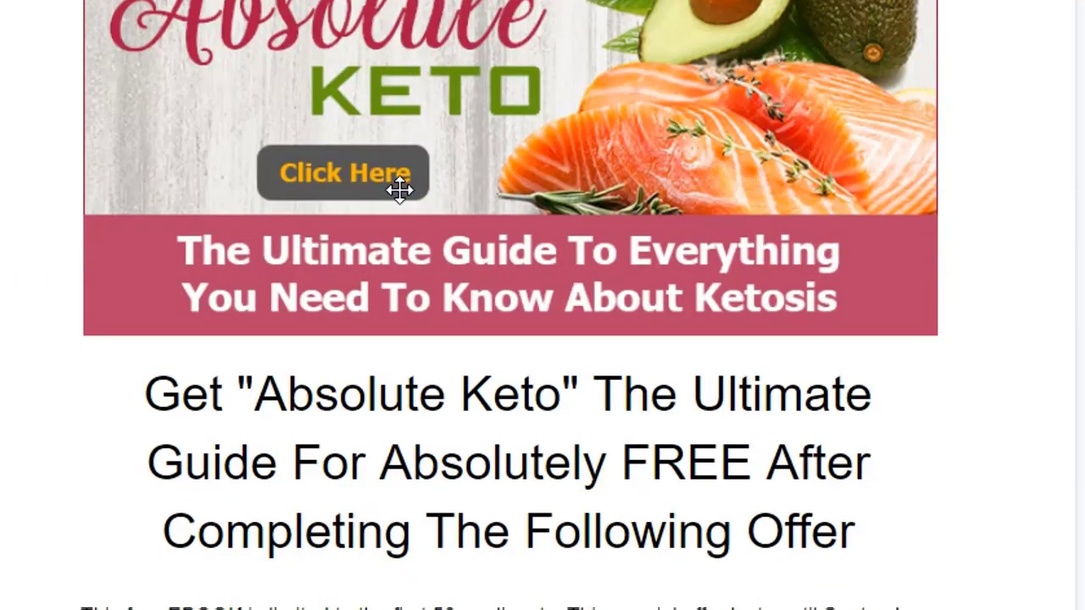
pyautogui.scroll(-20, 399, 190)
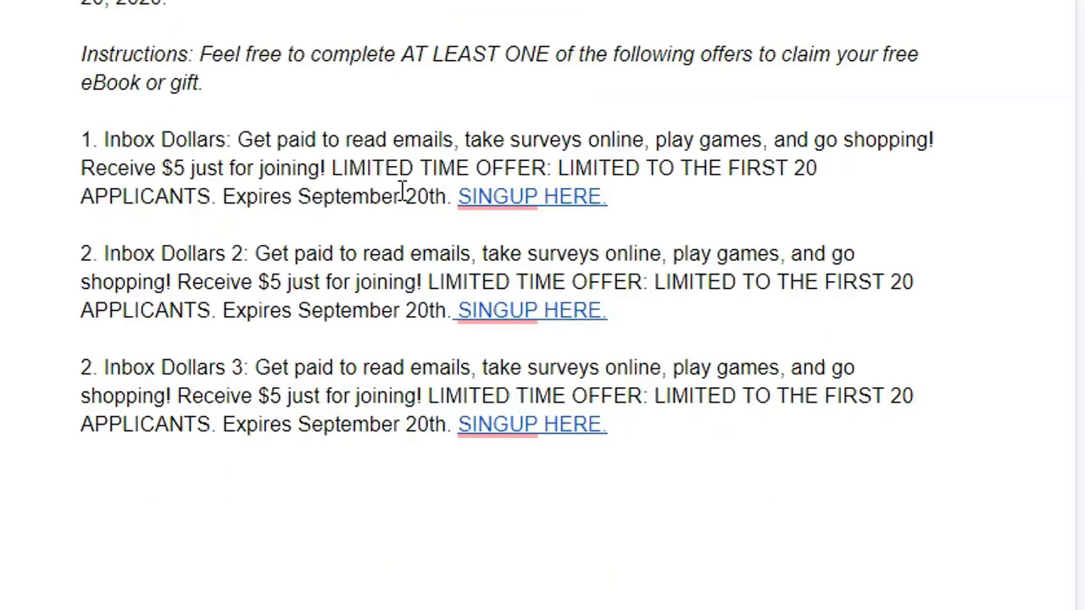
pyautogui.scroll(12, 403, 190)
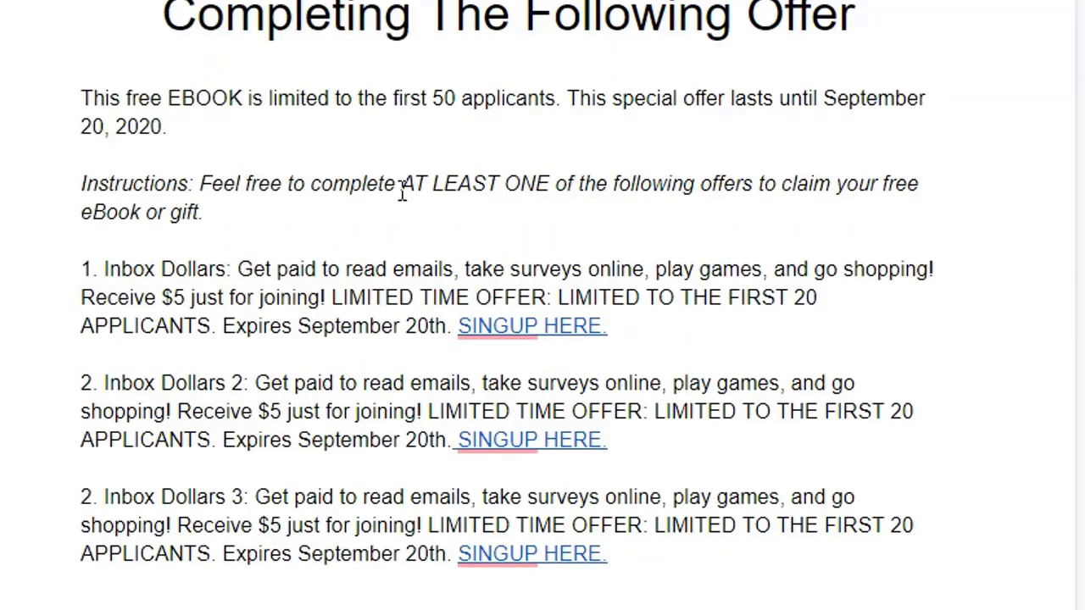
pyautogui.scroll(-12, 403, 190)
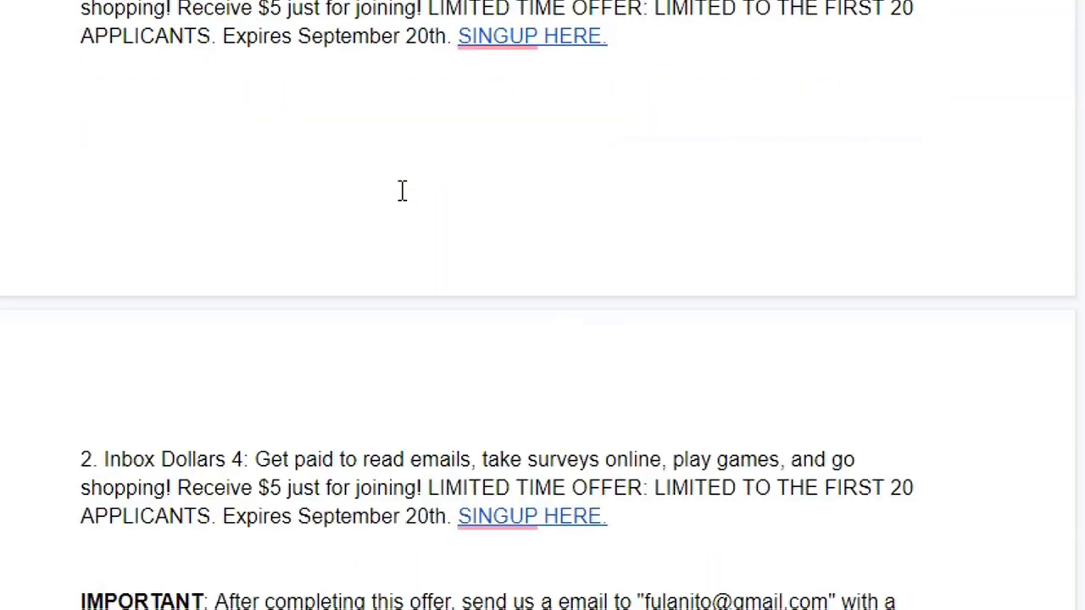
pyautogui.scroll(-3, 402, 190)
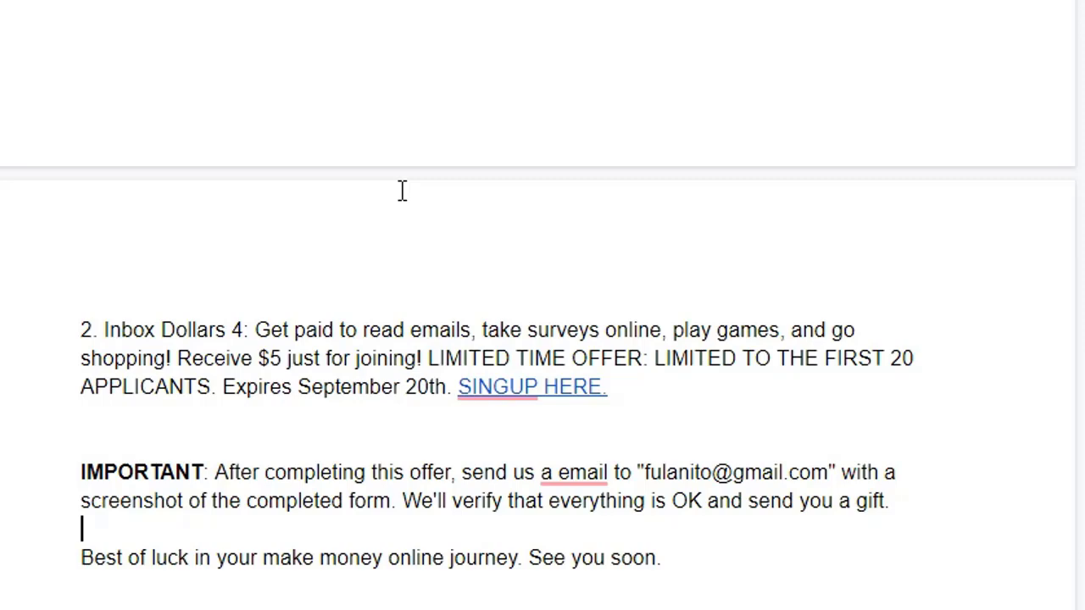
pyautogui.scroll(15, 403, 190)
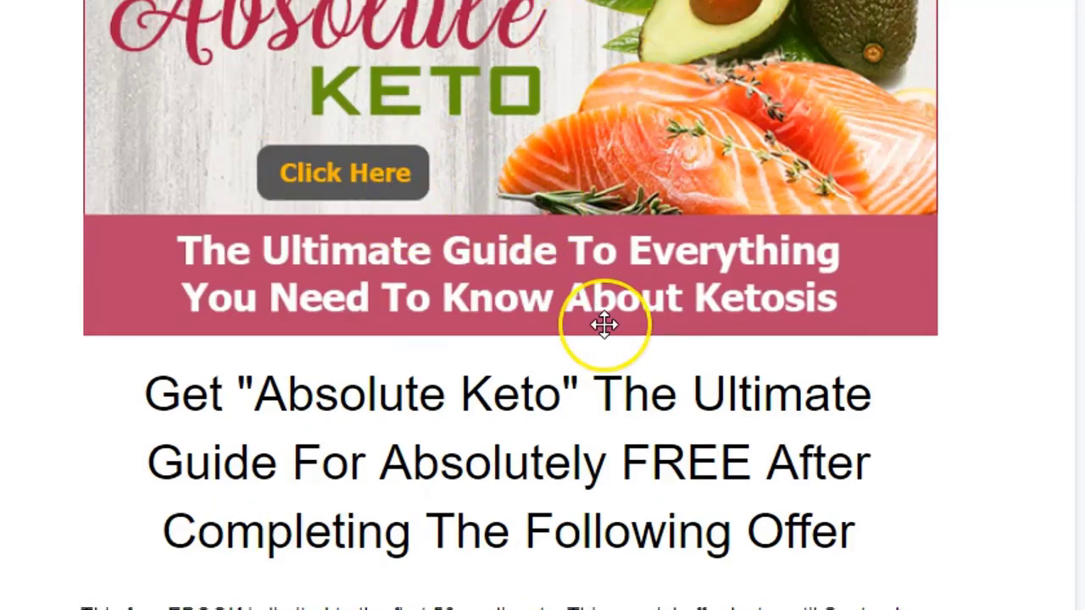
pyautogui.scroll(-2, 606, 327)
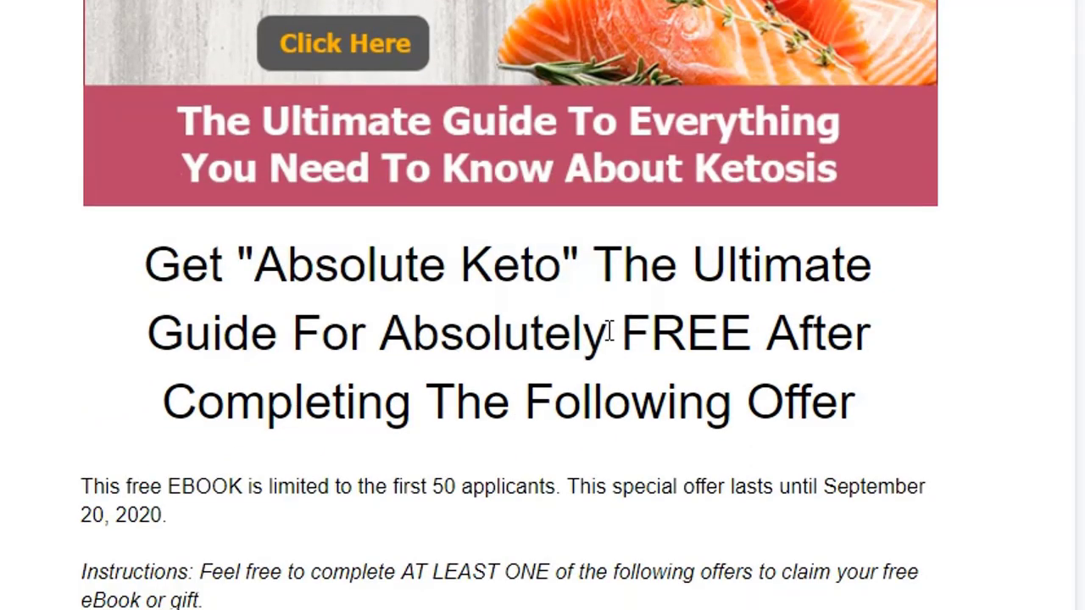
pyautogui.scroll(-3, 608, 330)
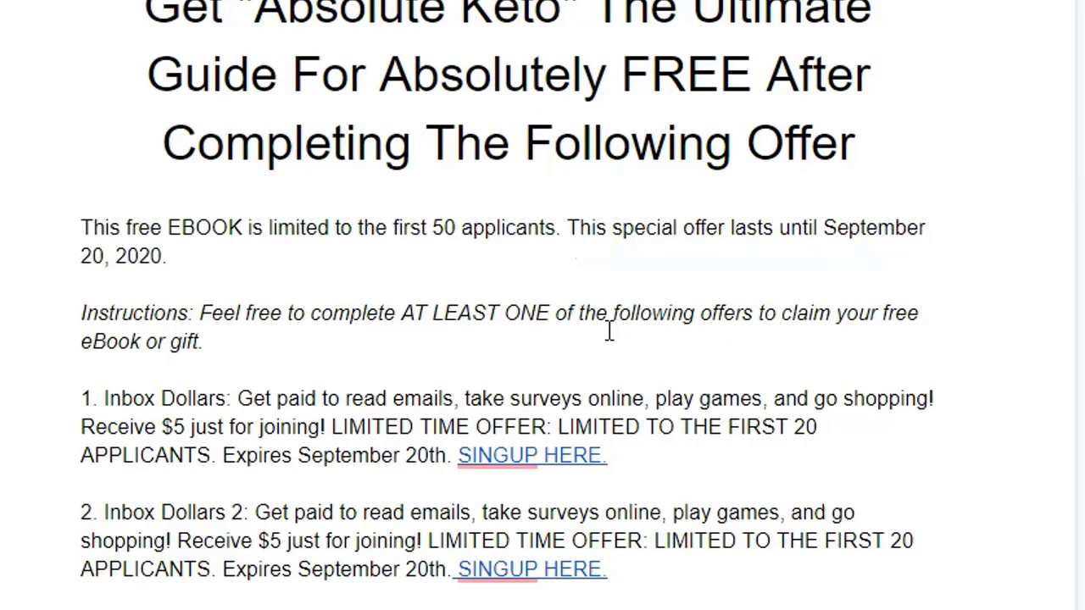
pyautogui.scroll(-3, 609, 331)
pyautogui.scroll(-8, 609, 331)
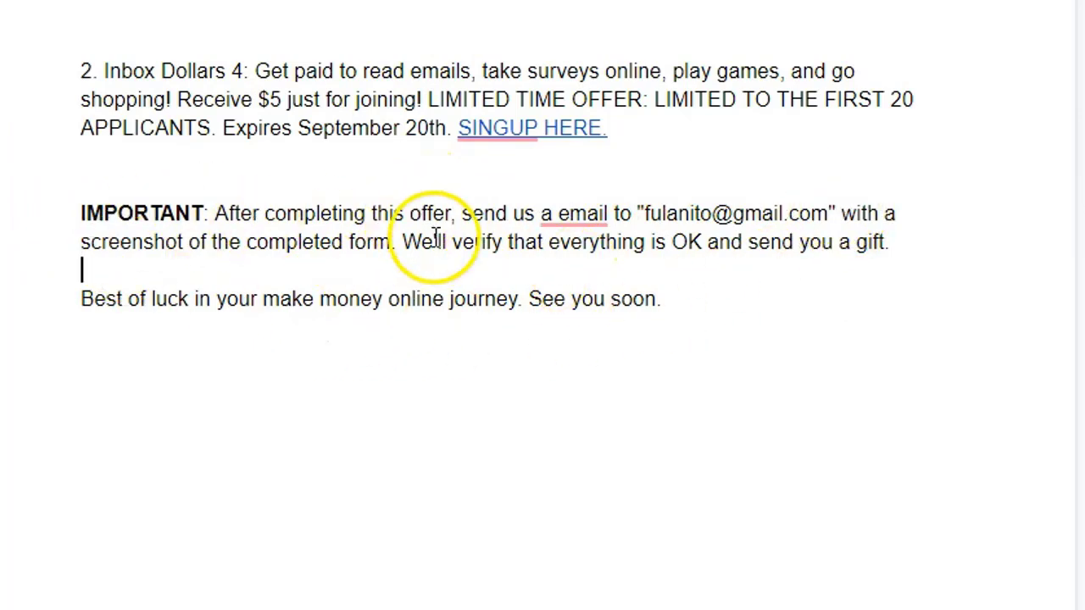
# - Replace "a gift" with "the Guide" at the end of the "We'll verify that everything is OK" sentence
pyautogui.moveTo(403, 244); pyautogui.dragTo(889, 247)
pyautogui.click(769, 347)
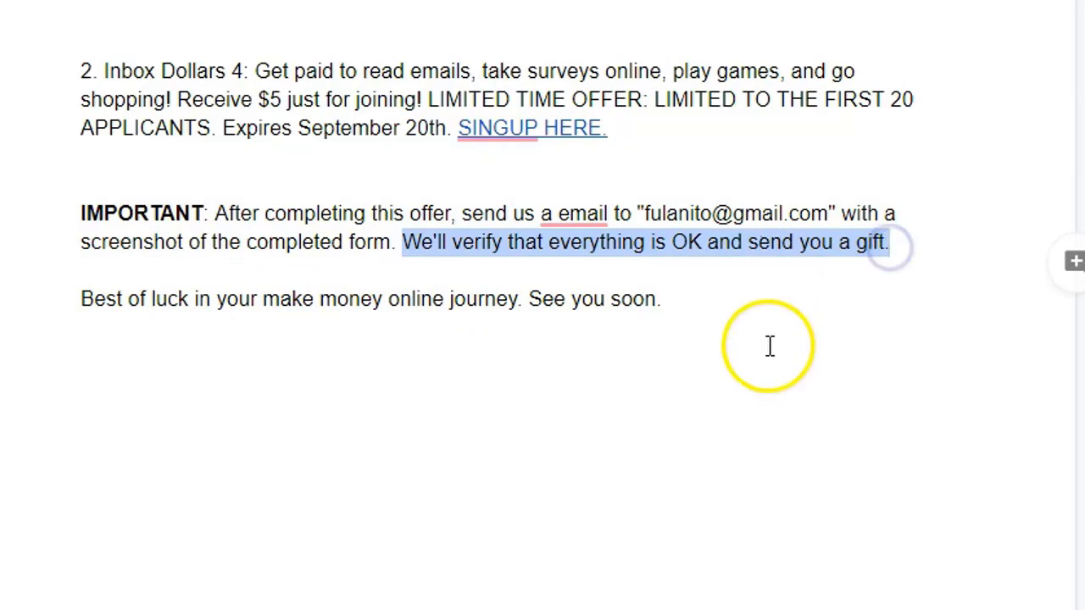
pyautogui.click(873, 239)
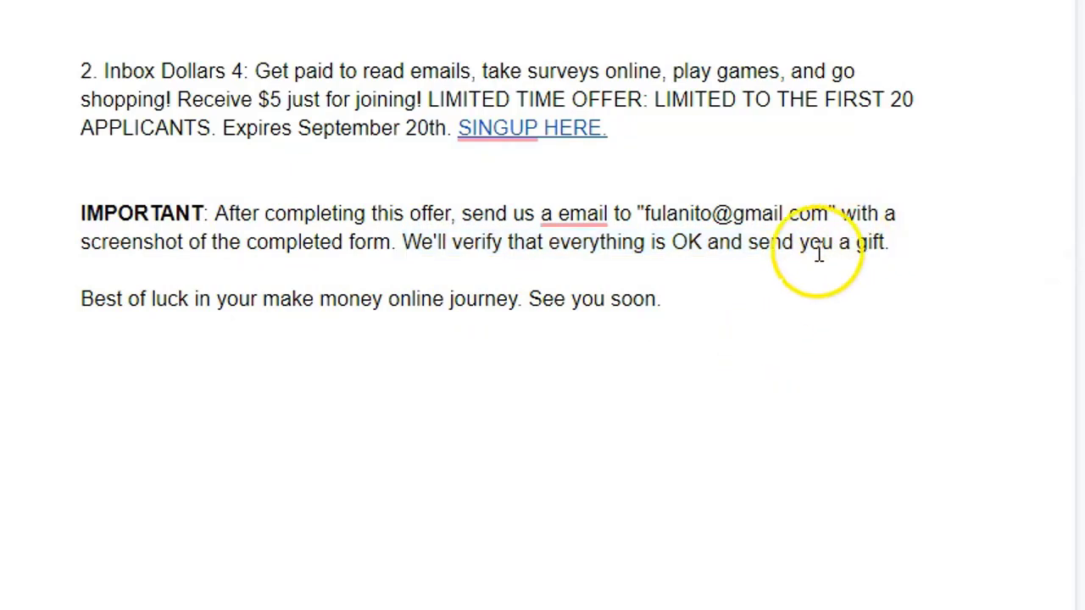
pyautogui.click(843, 242)
pyautogui.doubleClick(844, 242)
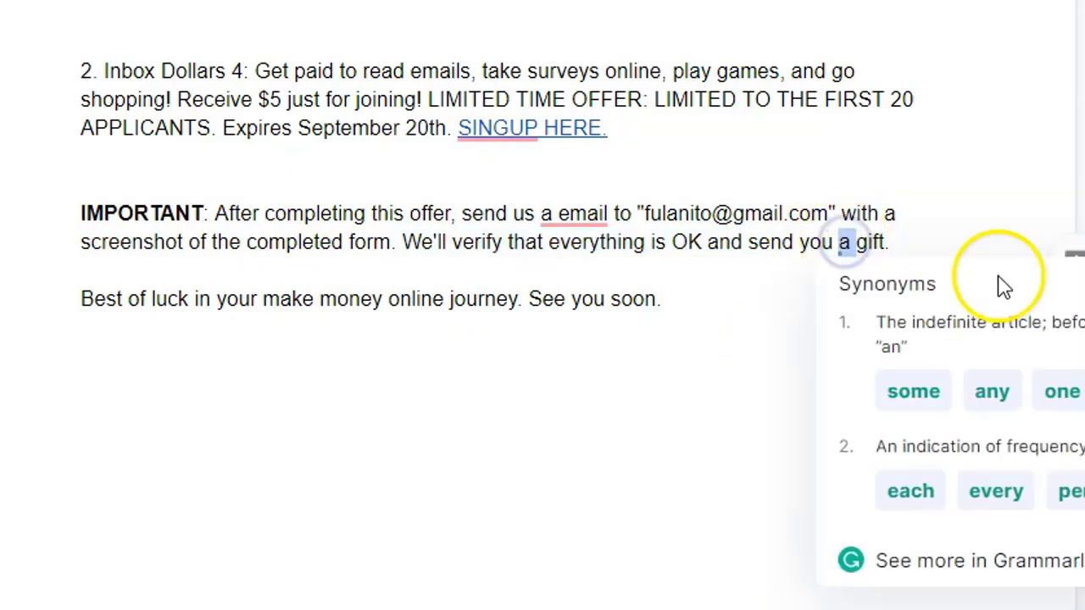
pyautogui.write('the e')
pyautogui.write('book')
pyautogui.press('BackSpace')
pyautogui.press('BackSpace')
pyautogui.press('BackSpace')
pyautogui.press('BackSpace')
pyautogui.press('BackSpace')
pyautogui.write('Guide')
pyautogui.press('Delete')
pyautogui.press('Delete')
pyautogui.press('Delete')
pyautogui.press('Delete')
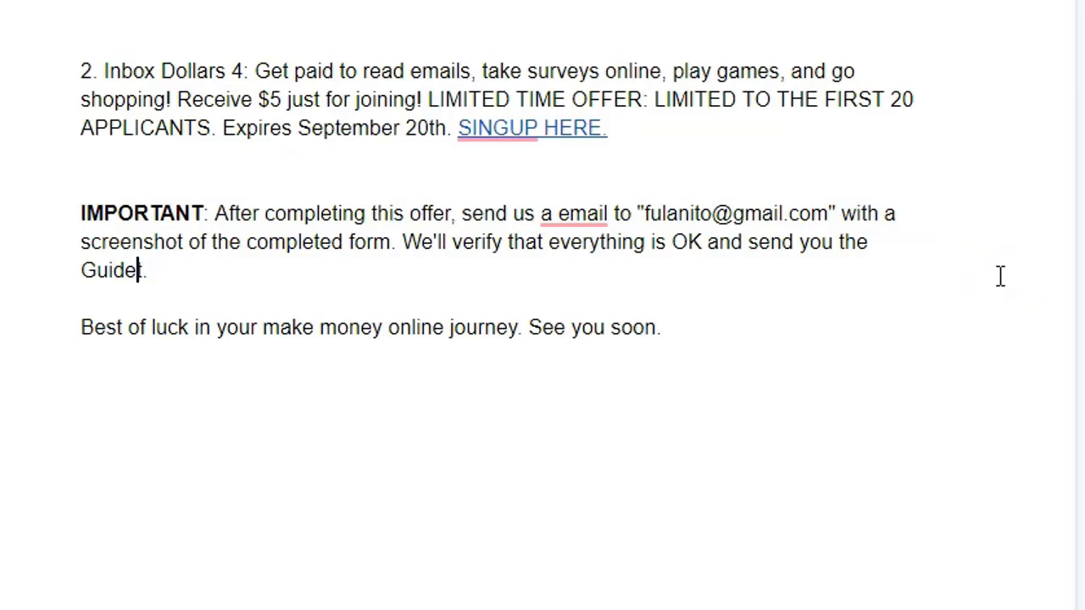
pyautogui.press('Delete')
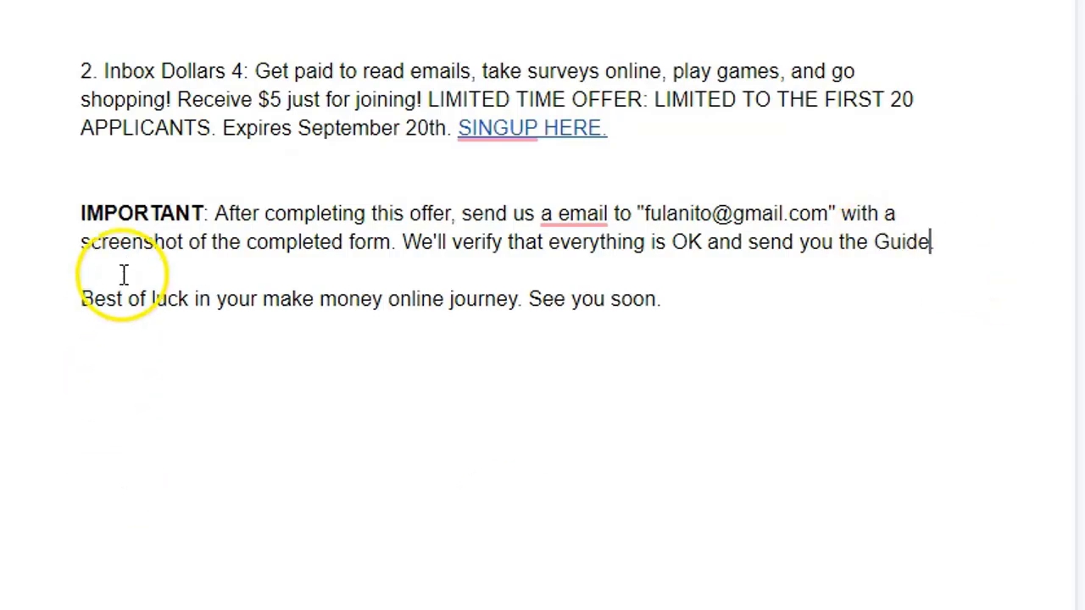
# - Examine the closing line's "make money online journey" wording and compare it with the document's banner, title and offers
pyautogui.moveTo(263, 299); pyautogui.dragTo(528, 313)
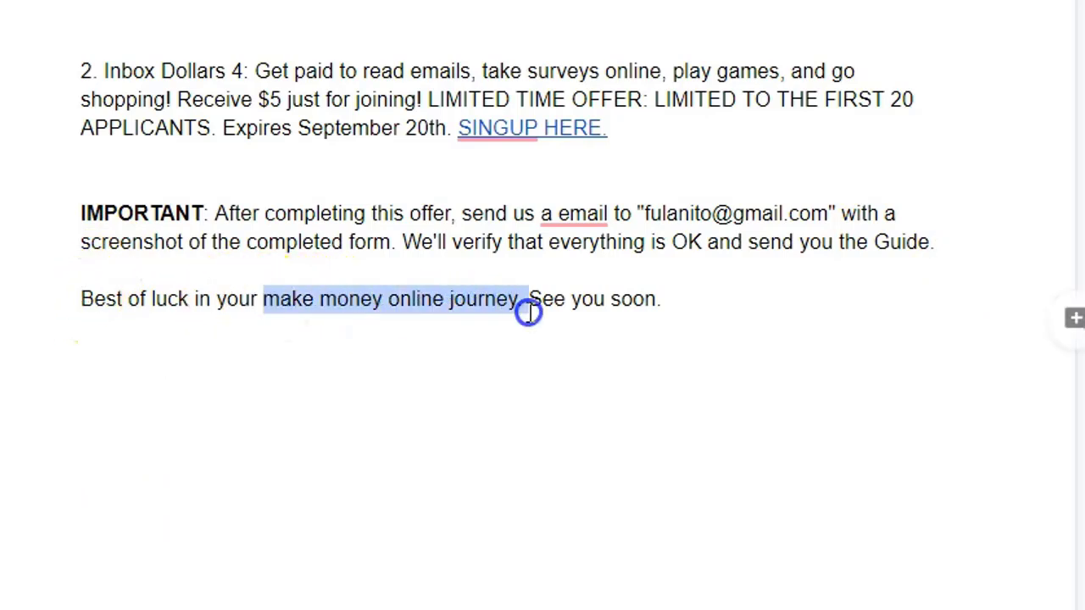
pyautogui.click(673, 331)
pyautogui.moveTo(443, 297); pyautogui.dragTo(268, 289)
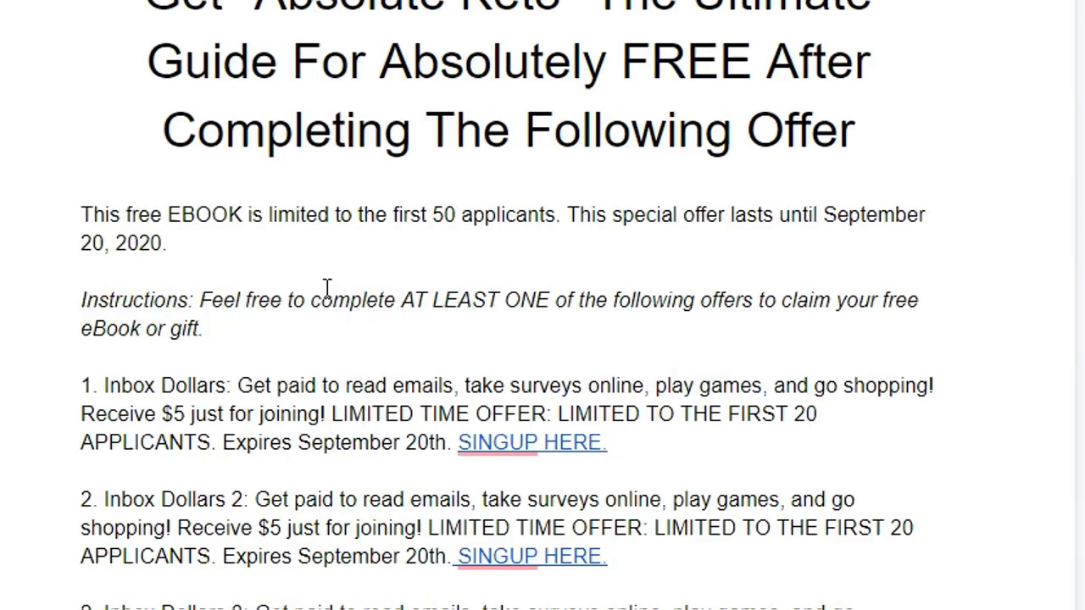
pyautogui.scroll(5, 324, 289)
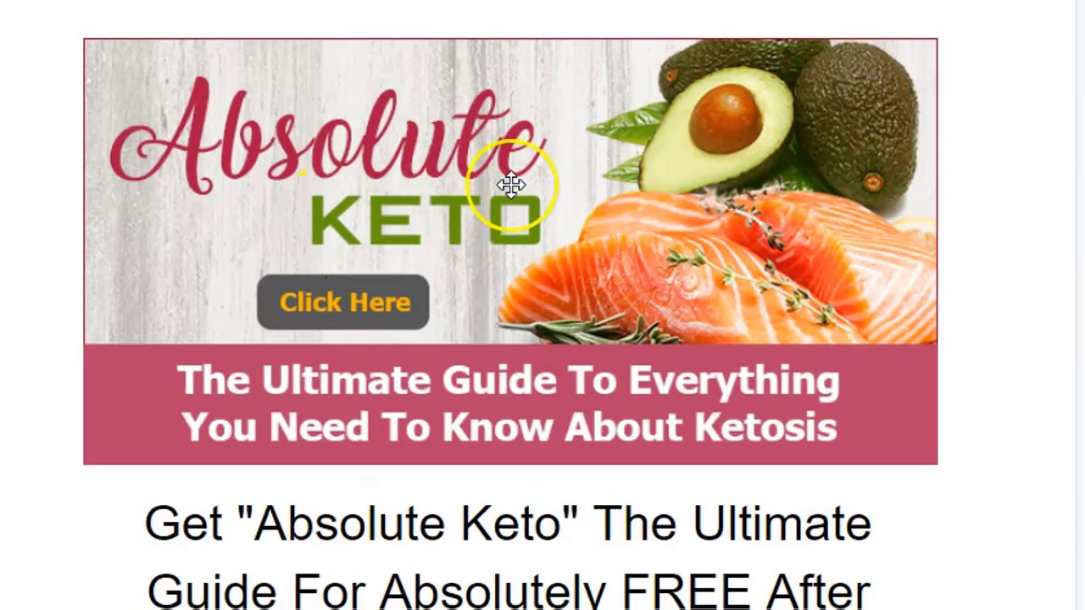
pyautogui.scroll(-3, 509, 182)
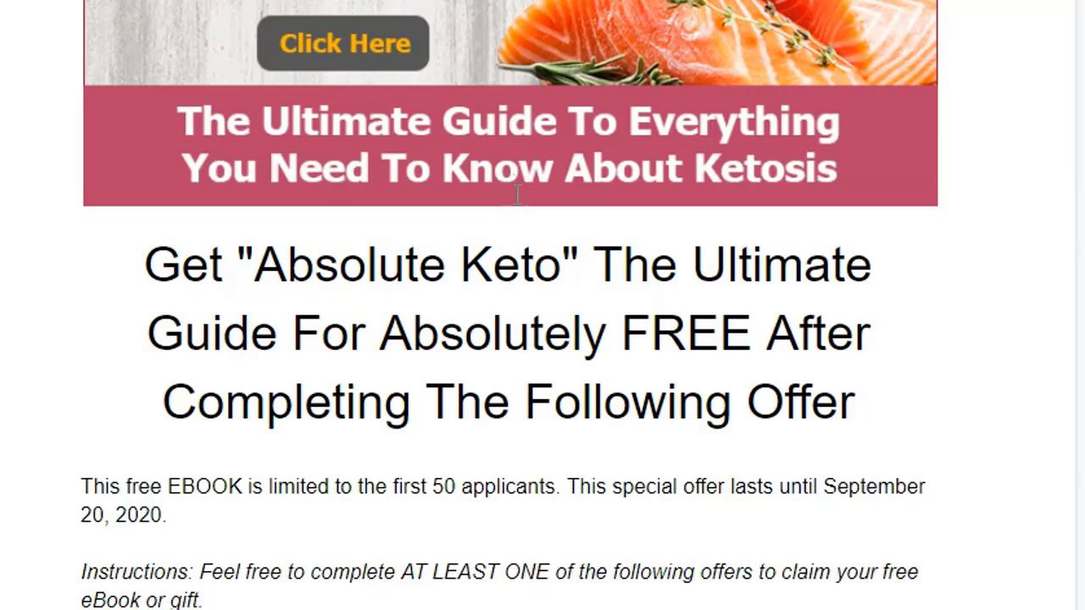
pyautogui.scroll(-5, 513, 191)
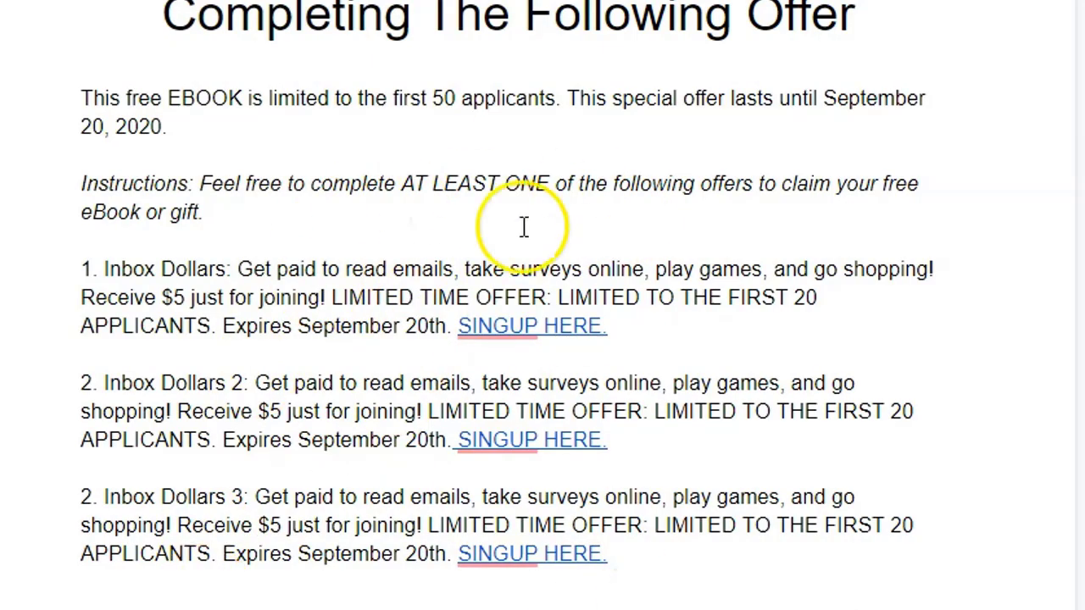
pyautogui.scroll(8, 428, 308)
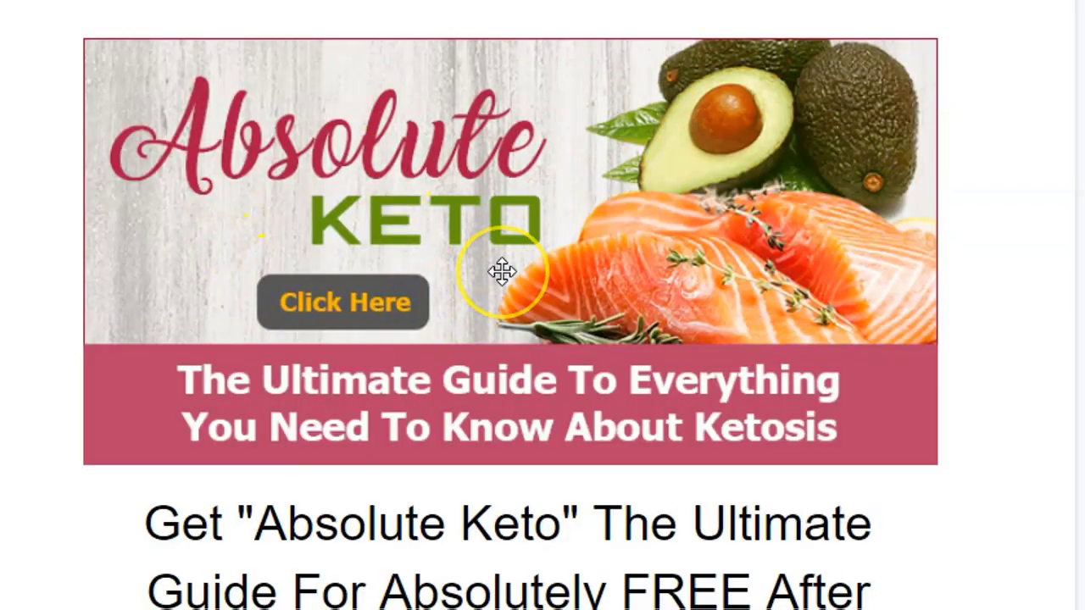
pyautogui.scroll(-2, 502, 272)
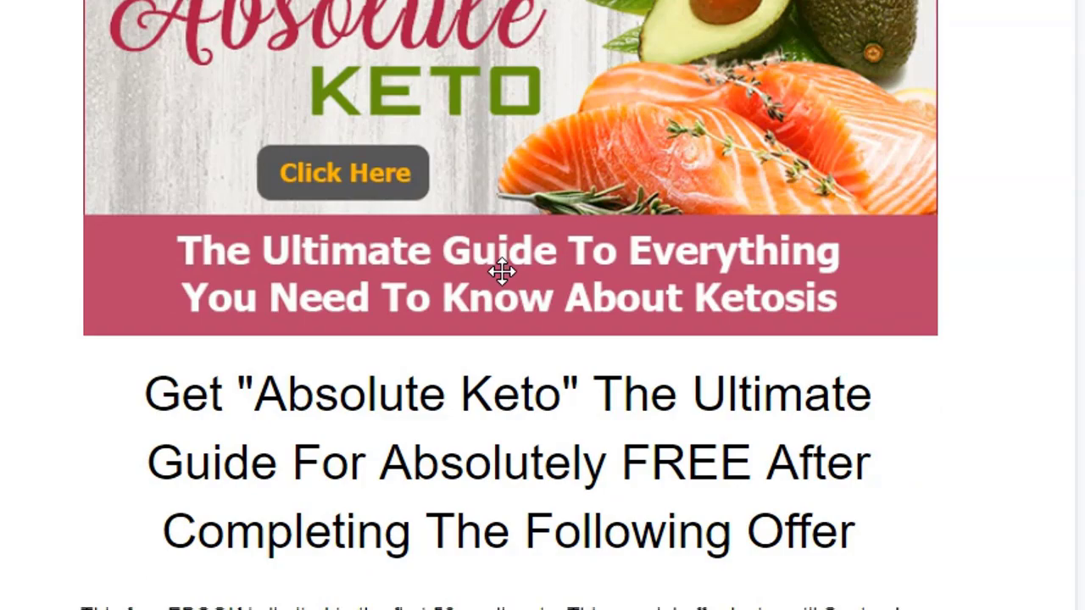
pyautogui.scroll(-3, 501, 271)
pyautogui.scroll(-5, 505, 273)
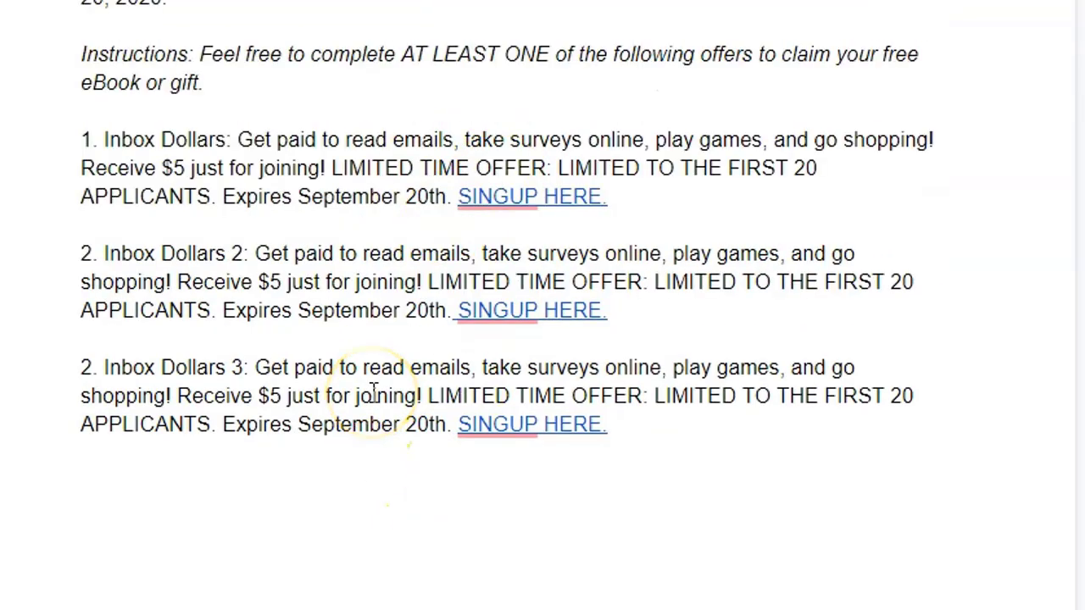
pyautogui.scroll(8, 373, 391)
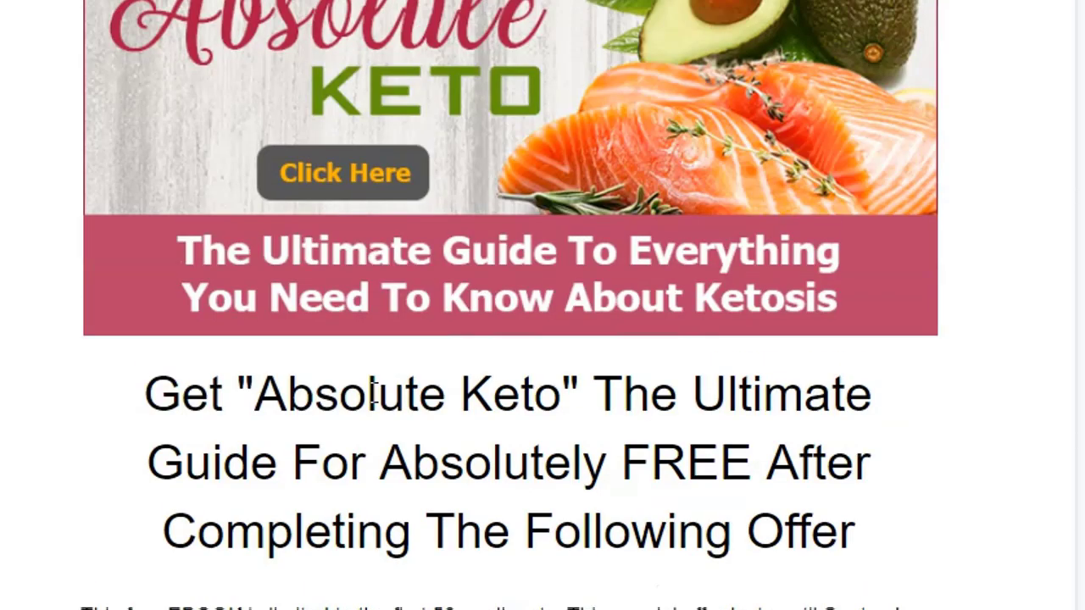
# - Replace "Make money In Your Underwear" in the second offer's title with "How To Capture Beutiful Sunsent With a Smartphone"
pyautogui.scroll(-3, 572, 222)
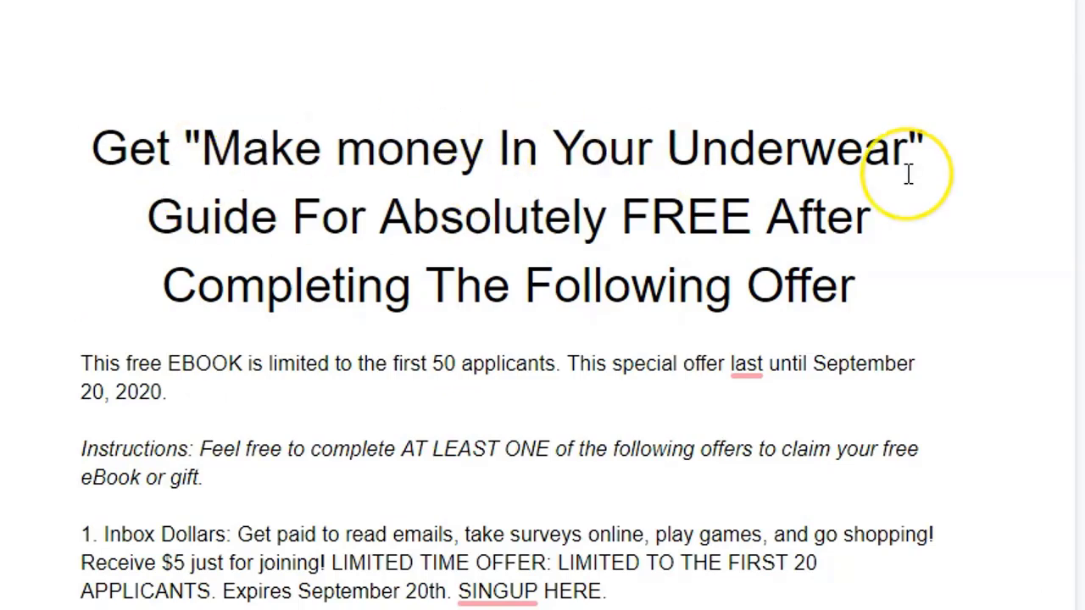
pyautogui.scroll(-3, 395, 284)
pyautogui.scroll(3, 394, 283)
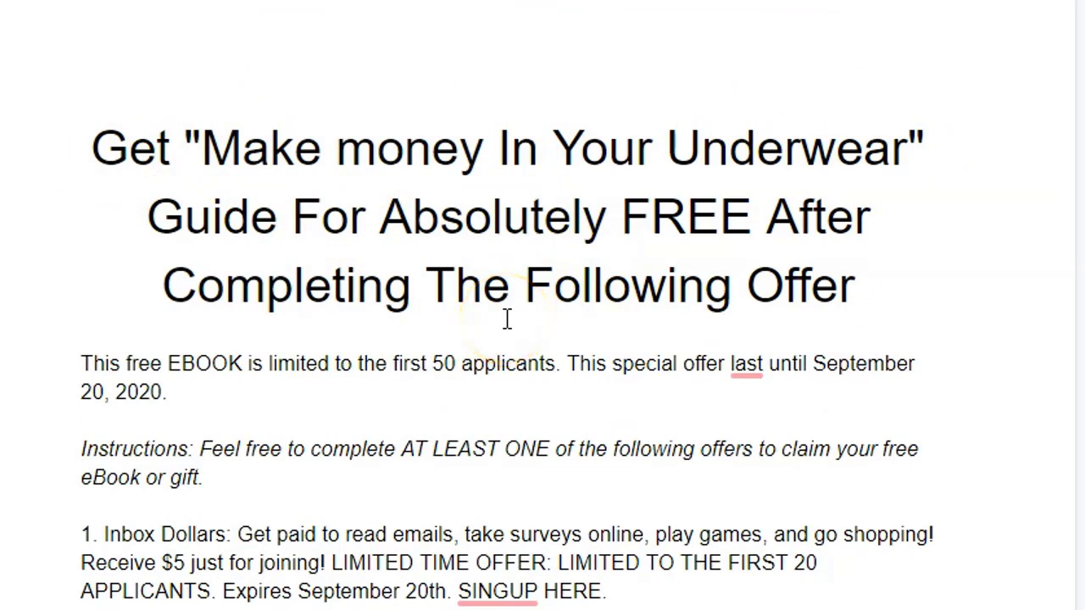
pyautogui.moveTo(206, 162); pyautogui.dragTo(911, 172)
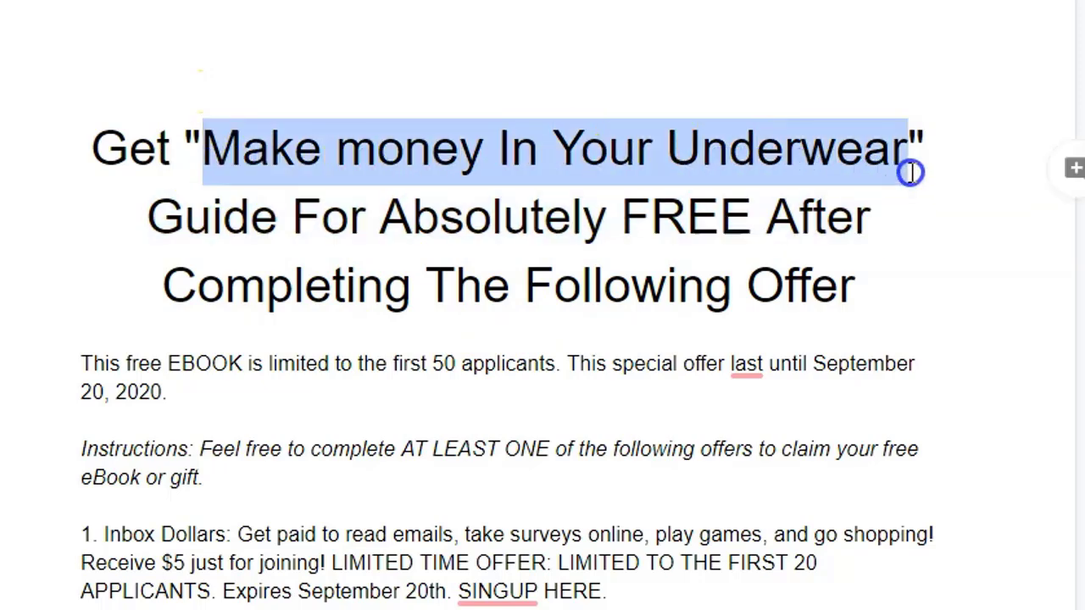
pyautogui.write('How to')
pyautogui.press('BackSpace')
pyautogui.press('BackSpace')
pyautogui.write('To ')
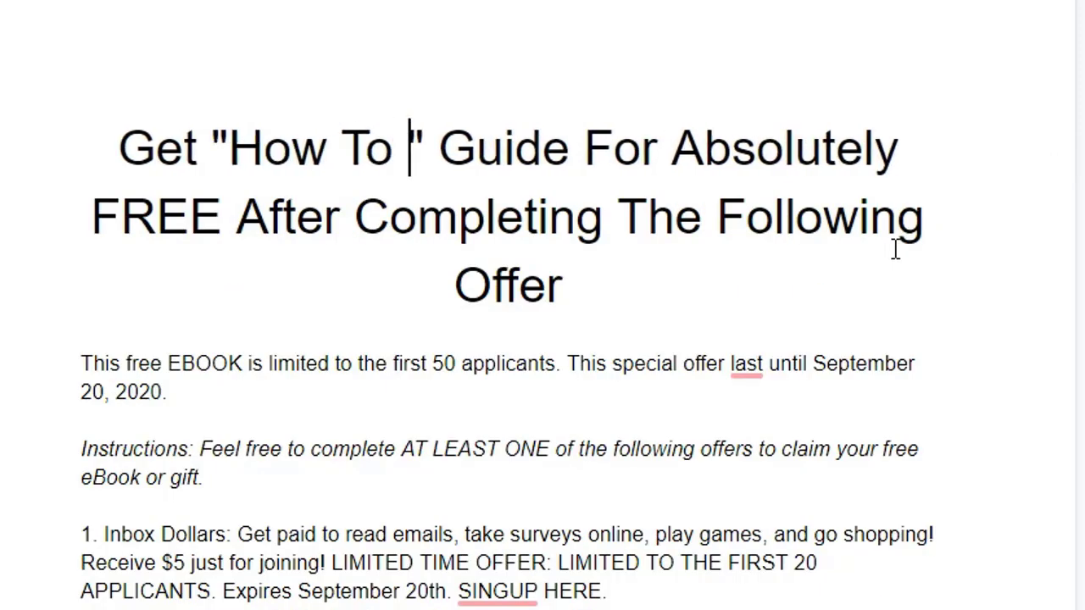
pyautogui.write('Capture Beu')
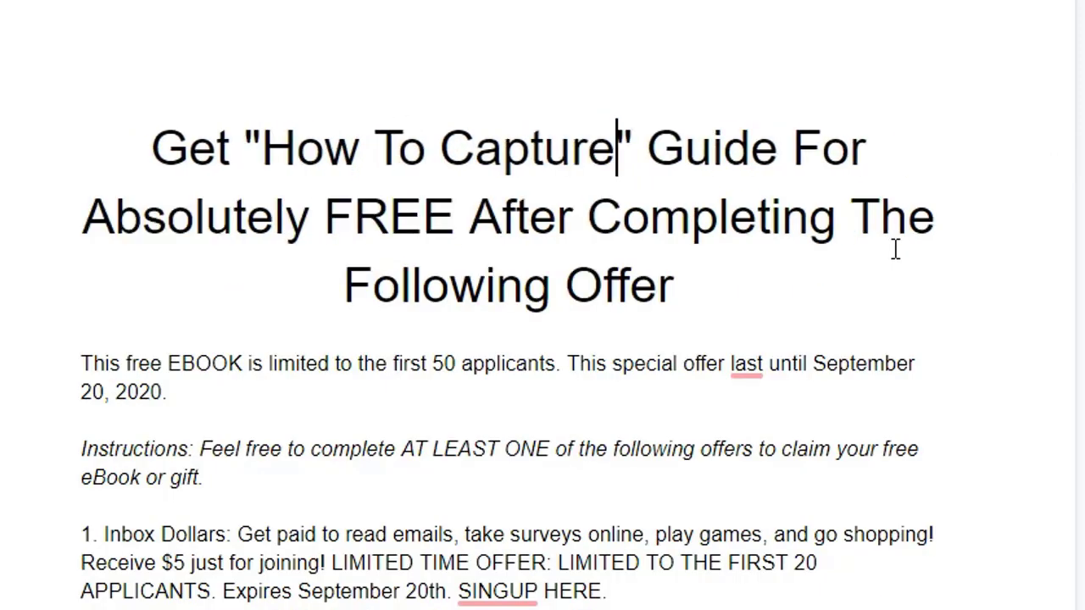
pyautogui.write('tifu')
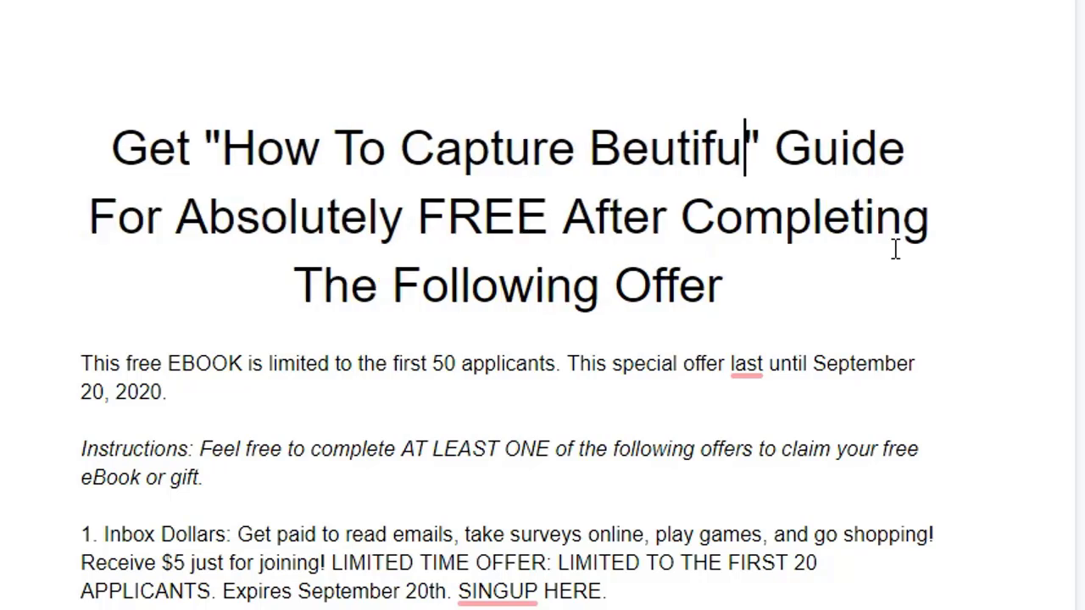
pyautogui.write('l')
pyautogui.write('Sunsent ')
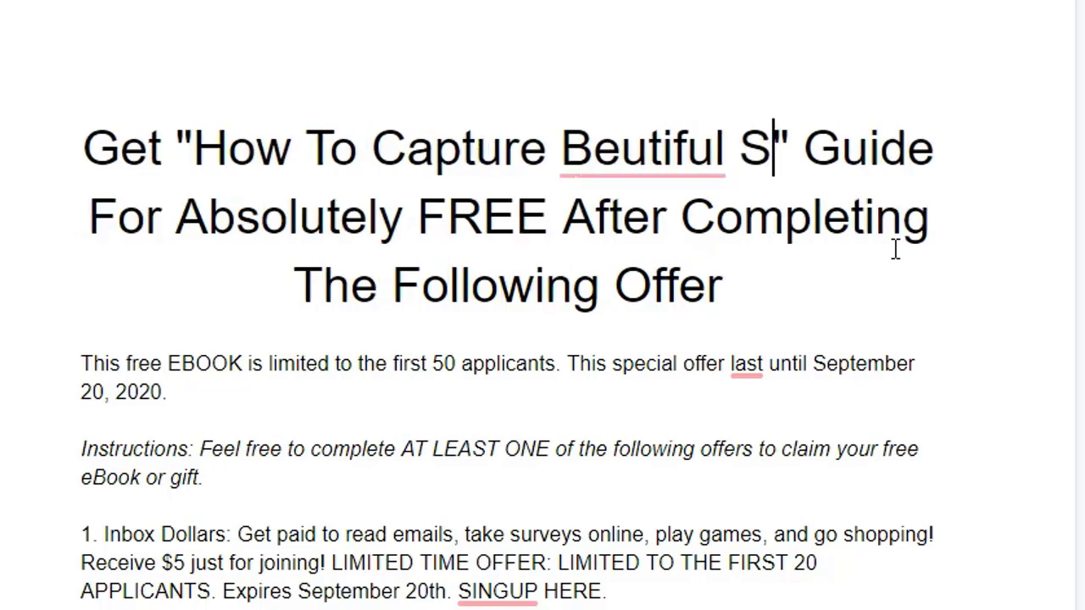
pyautogui.write('With')
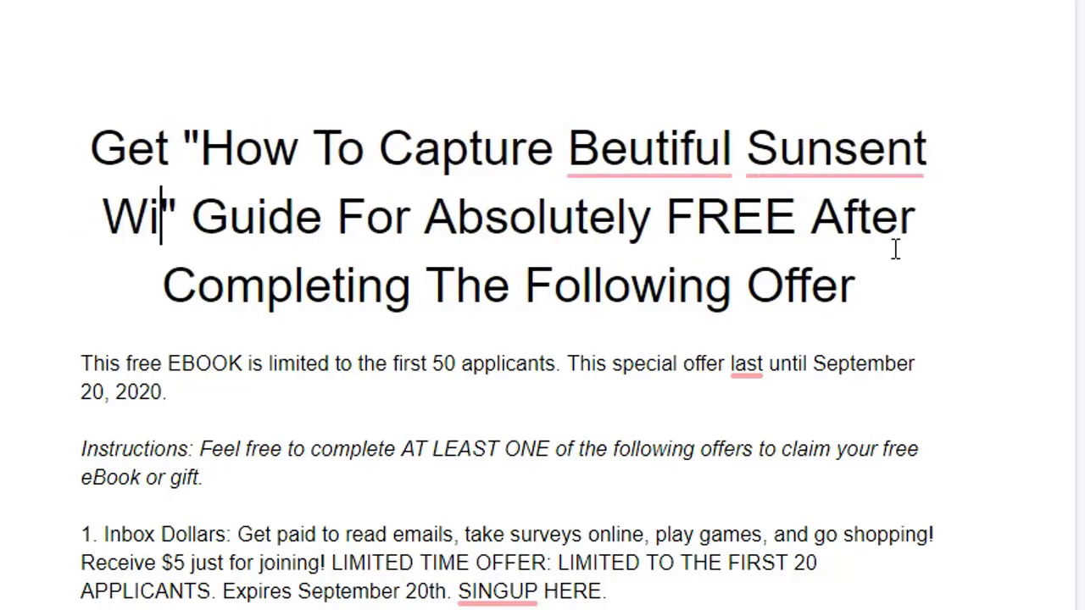
pyautogui.write(' a Smartpho')
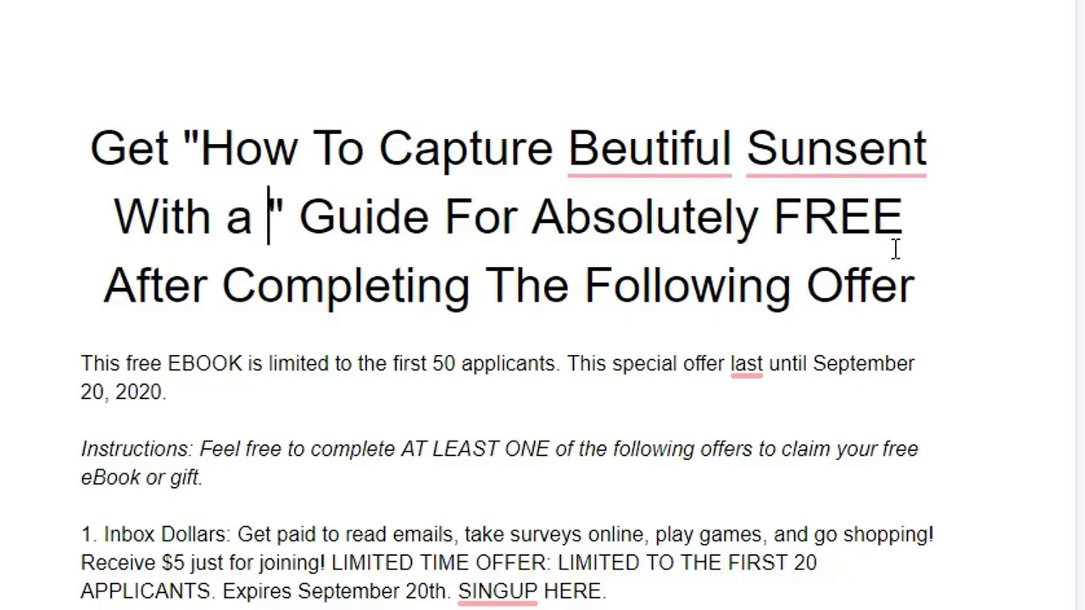
pyautogui.write('ne')
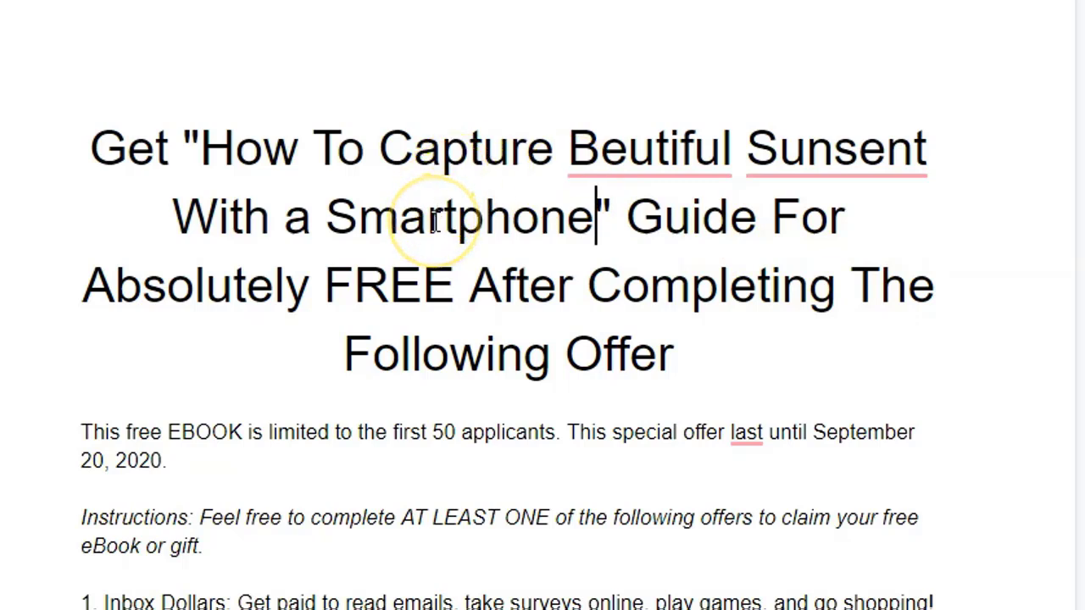
# - Correct the misspelled title words to "Beautiful" and "Sunset" using the suggested spellings
pyautogui.moveTo(649, 126)
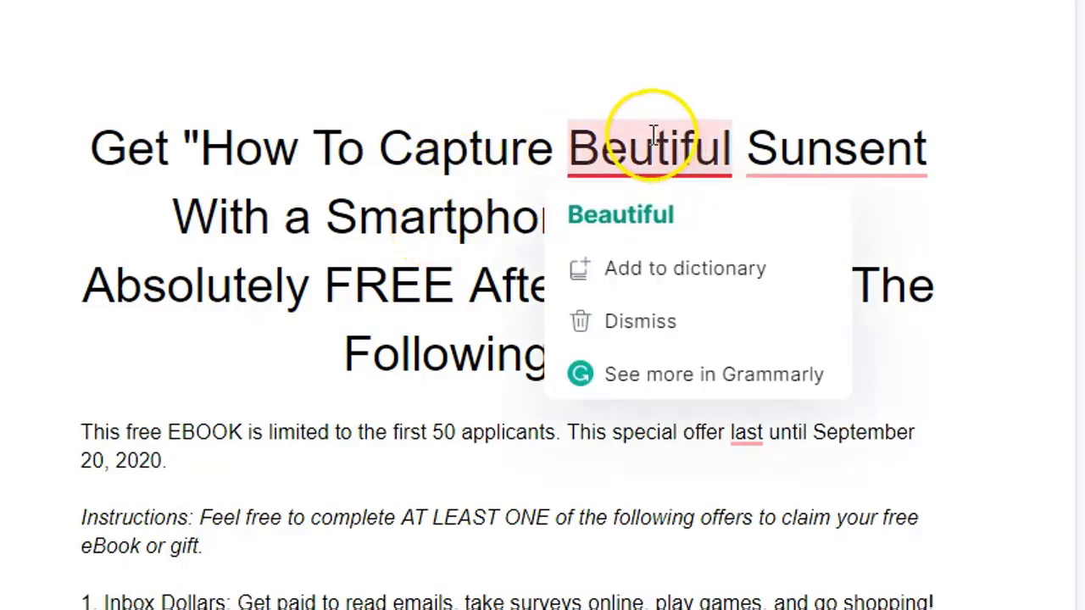
pyautogui.click(646, 234)
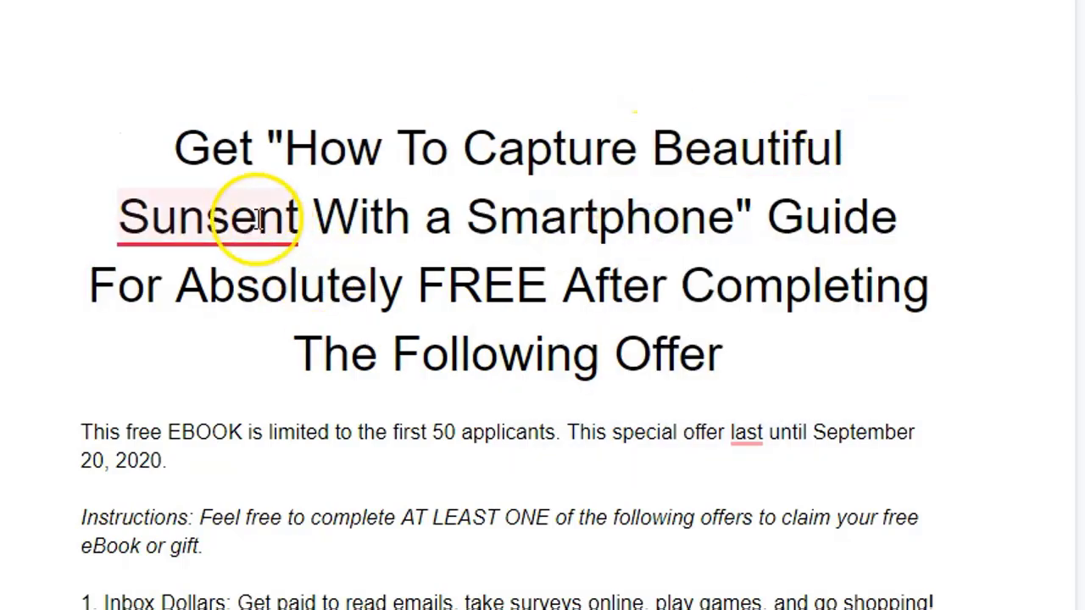
pyautogui.moveTo(249, 206)
pyautogui.click(240, 269)
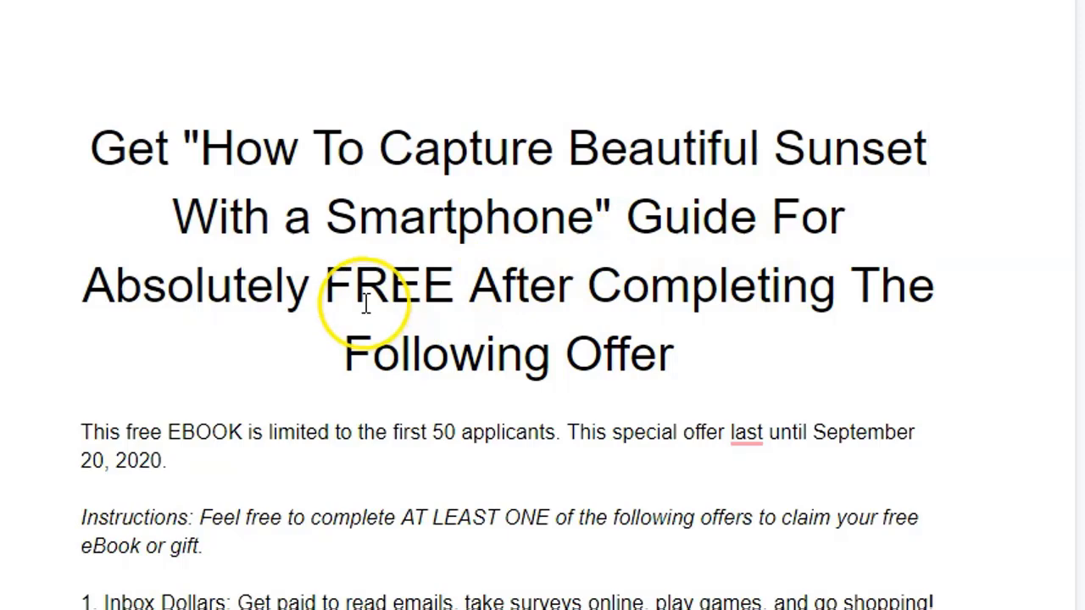
# - Review the Absolute Keto banner and title, the offers, and the closing IMPORTANT note with its contact e-mail
pyautogui.scroll(-3, 366, 305)
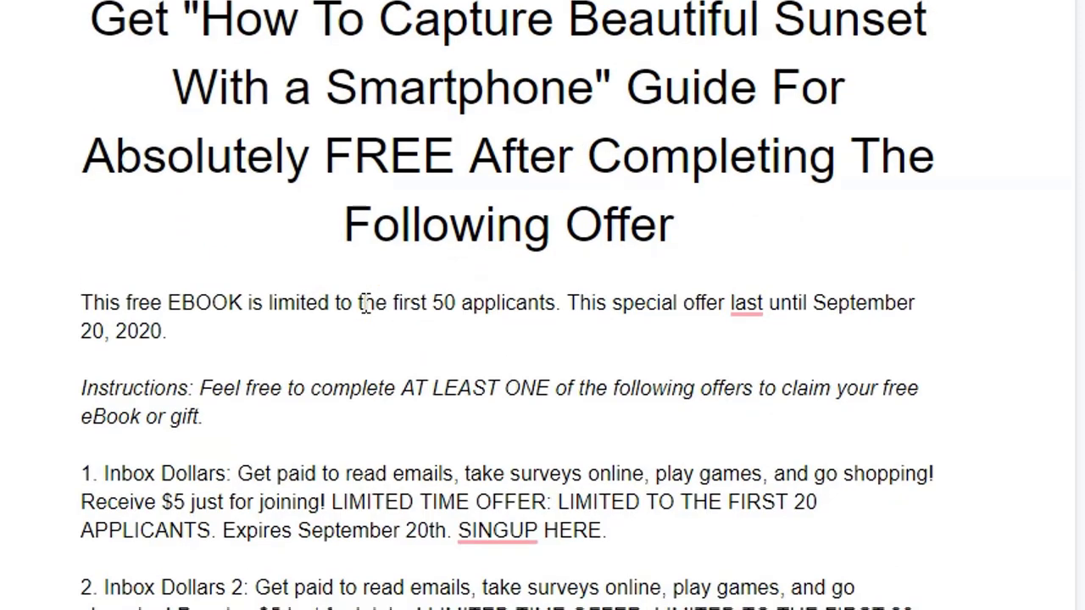
pyautogui.scroll(-15, 366, 305)
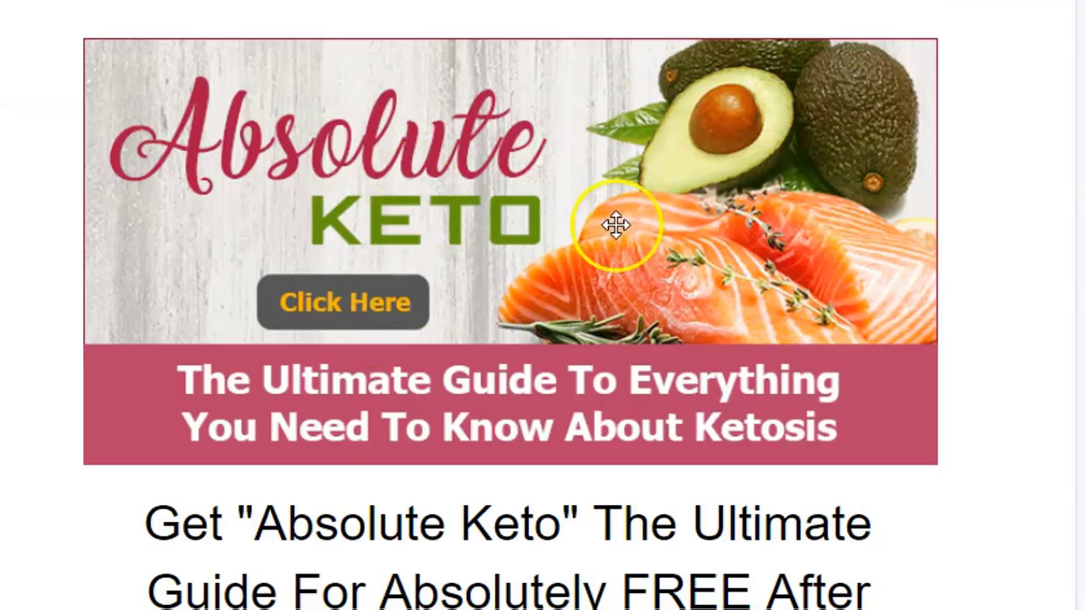
pyautogui.scroll(-3, 402, 188)
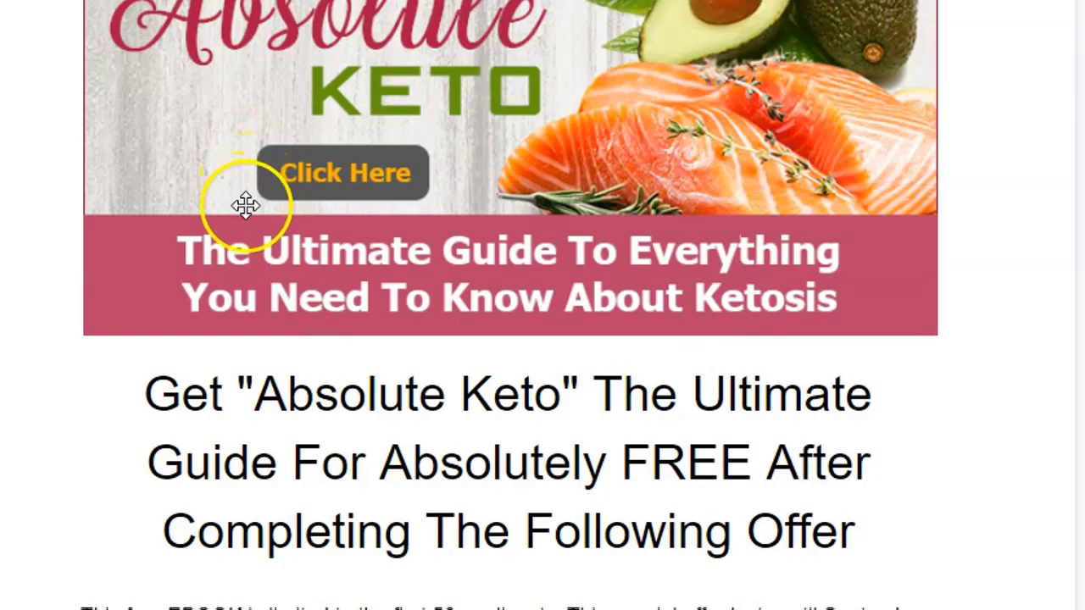
pyautogui.scroll(-2, 245, 203)
pyautogui.scroll(-15, 252, 210)
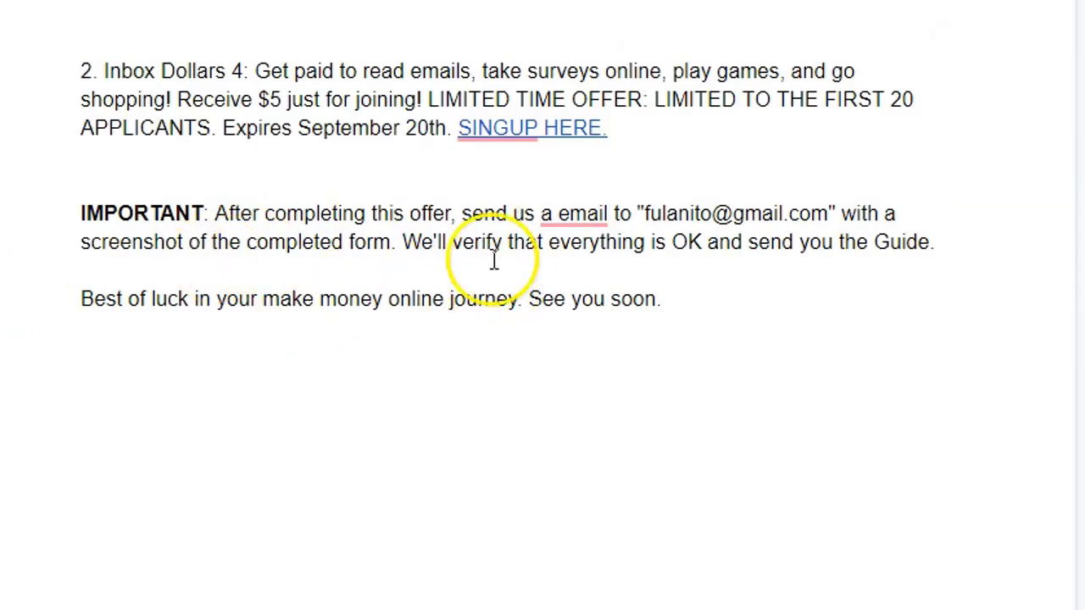
pyautogui.scroll(3, 494, 259)
pyautogui.scroll(6, 494, 258)
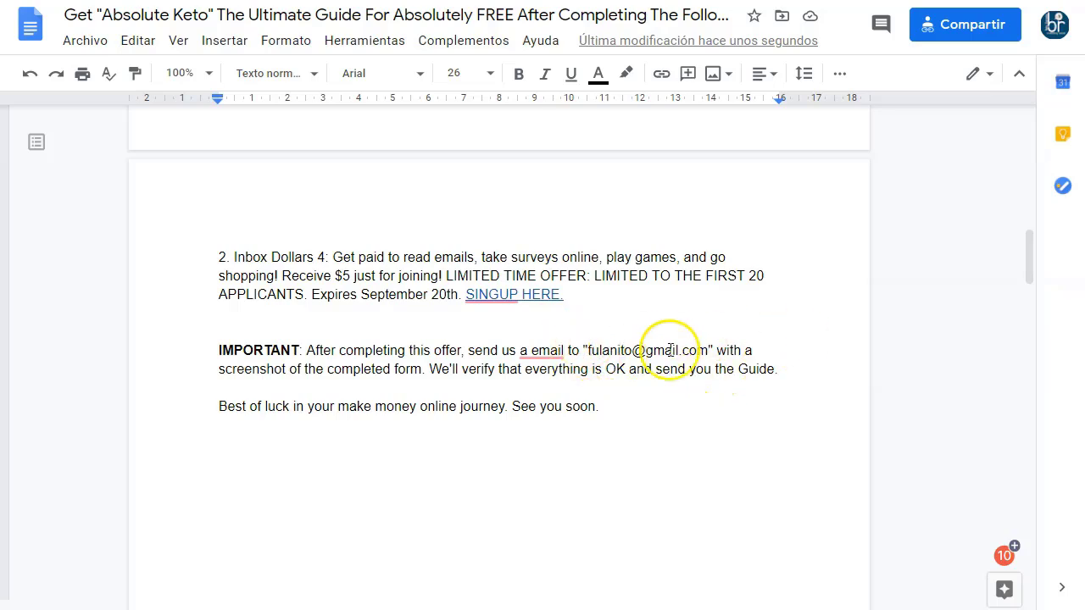
# - Insert a page break before "En el correo:" so the e-mail reply template starts on its own page
pyautogui.scroll(-10, 477, 370)
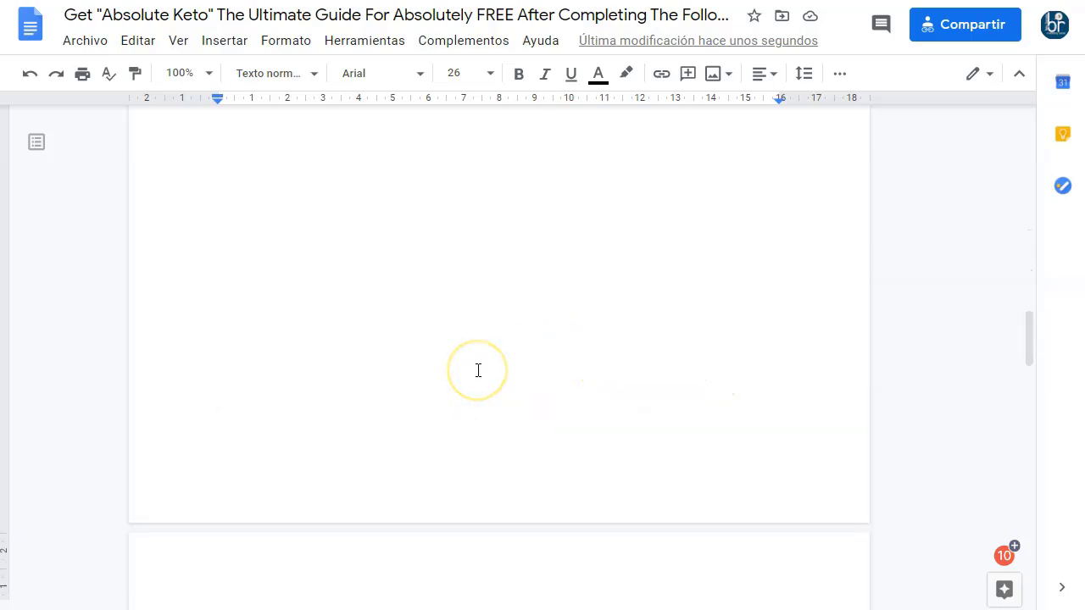
pyautogui.scroll(-10, 477, 371)
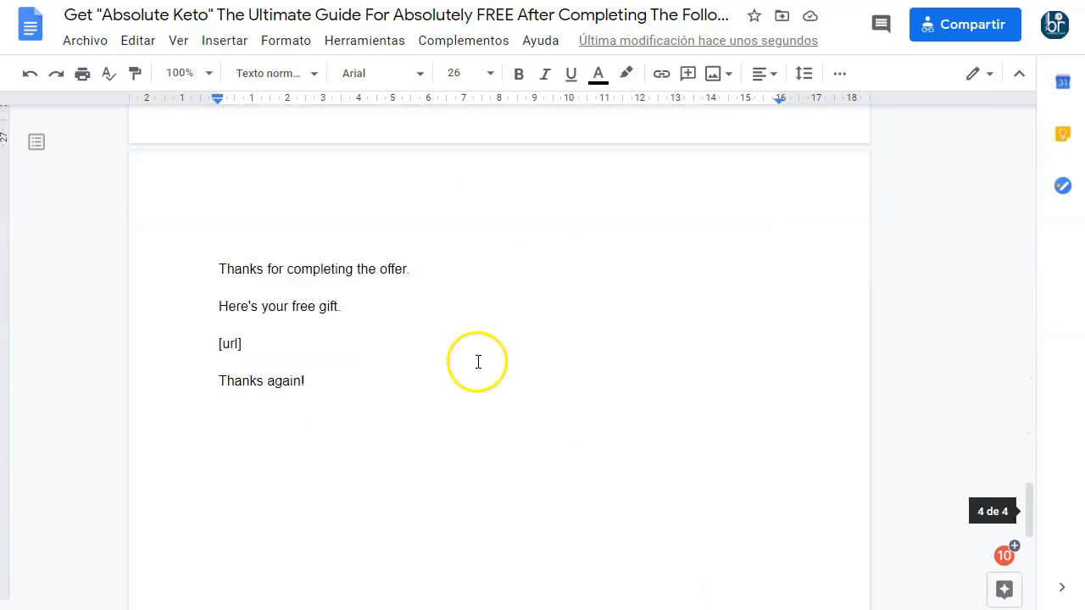
pyautogui.scroll(4, 424, 356)
pyautogui.click(219, 291)
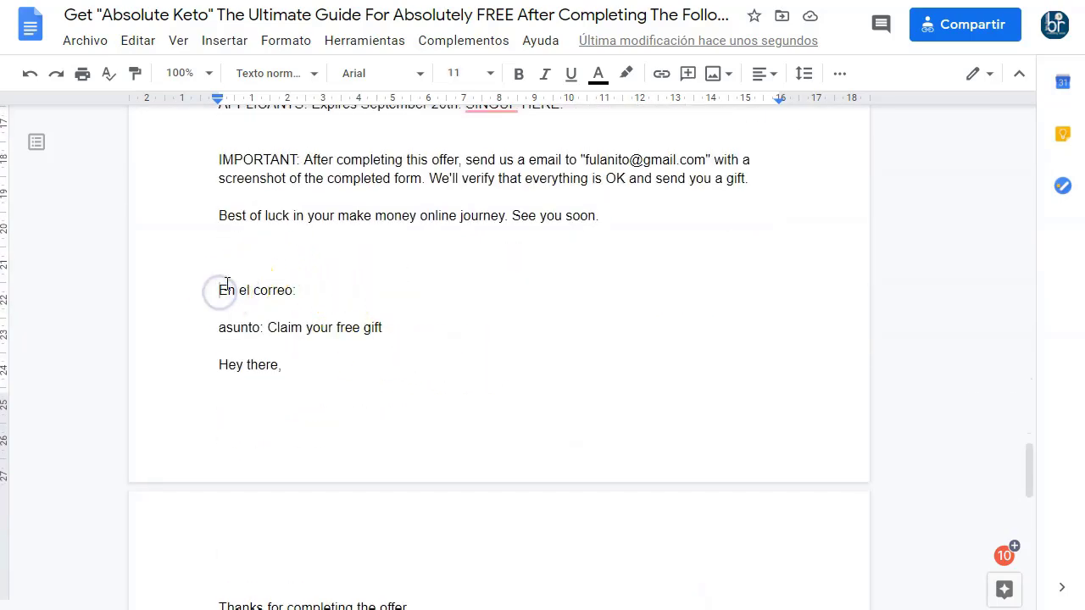
pyautogui.hotkey('ctrl', 'Return')
pyautogui.scroll(-4, 242, 289)
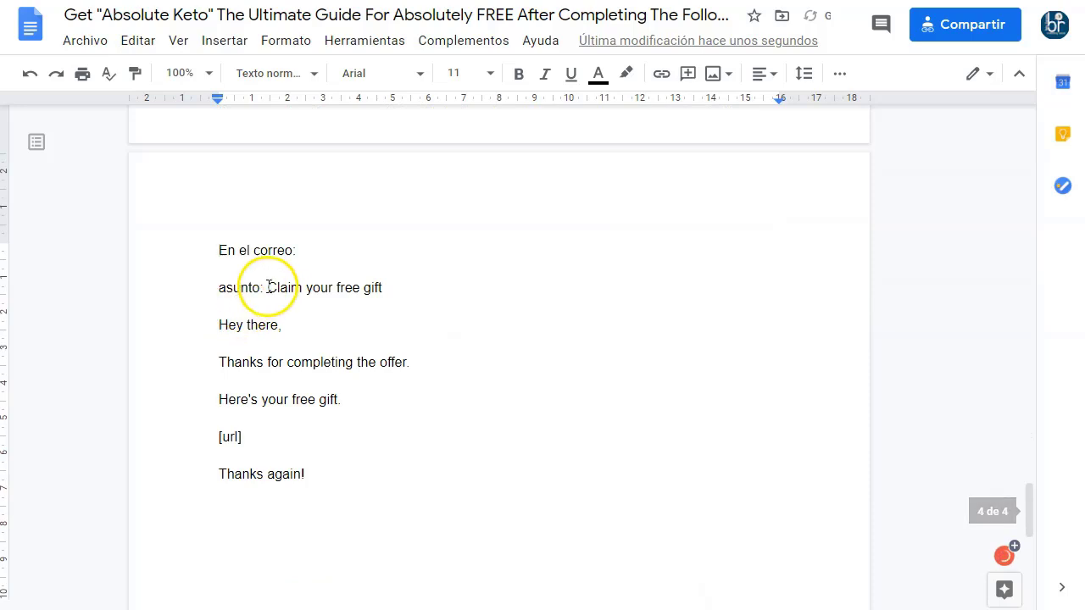
# - Add "[claim your keto Guide]" after "Claim your free gift" in the e-mail template's subject line
pyautogui.moveTo(266, 287); pyautogui.dragTo(397, 286)
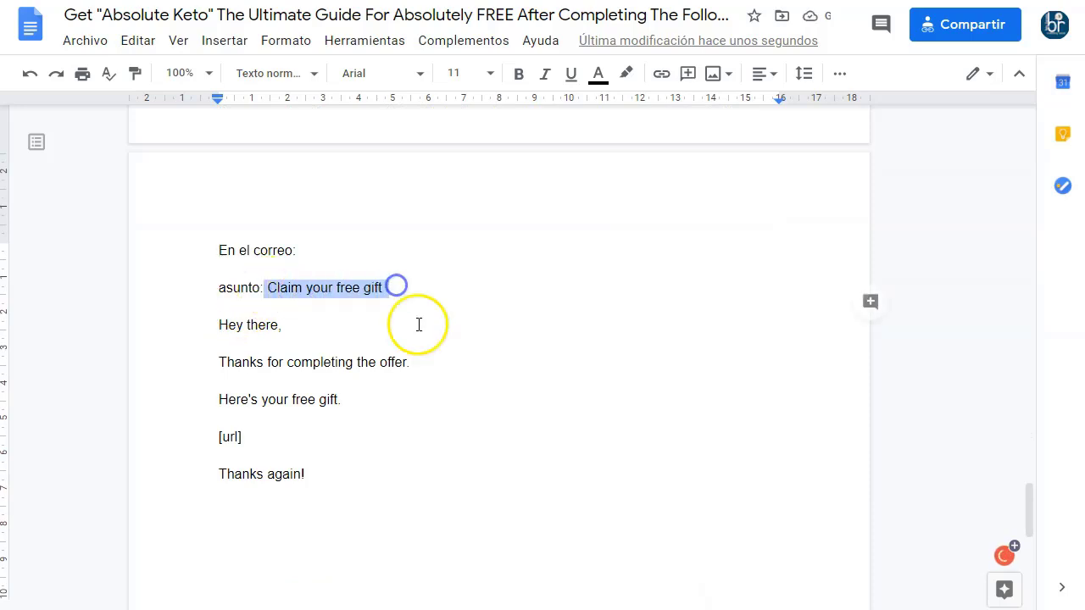
pyautogui.click(386, 306)
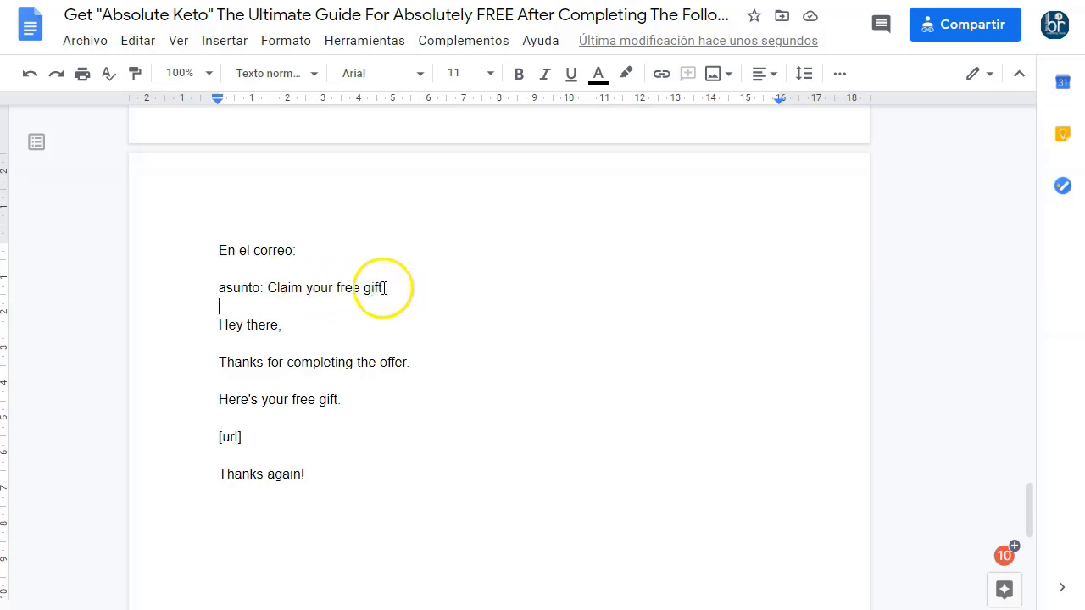
pyautogui.click(387, 288)
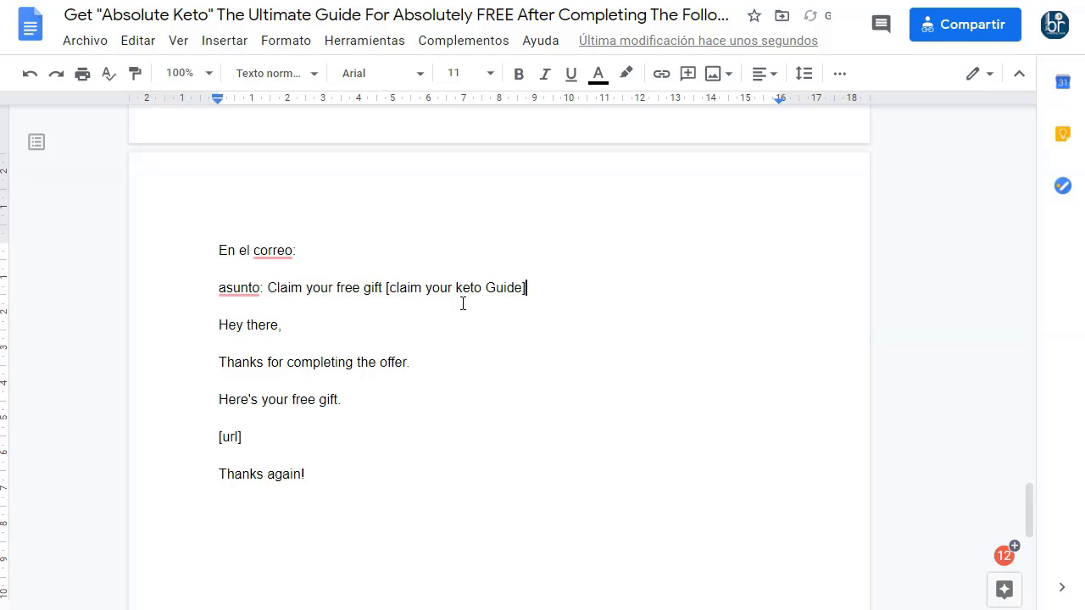
# - Change the bracketed subject text to "[Claim your Free Guide]" and correct the line's label to "Asunto"
pyautogui.click(387, 290)
pyautogui.press('Delete')
pyautogui.write('C')
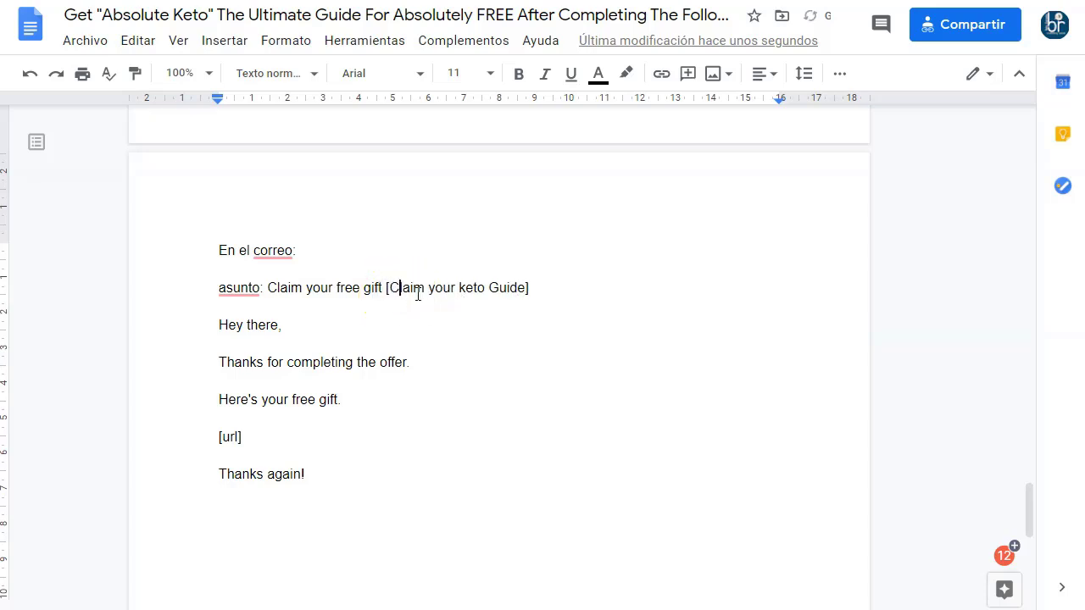
pyautogui.doubleClick(473, 289)
pyautogui.write('Fr')
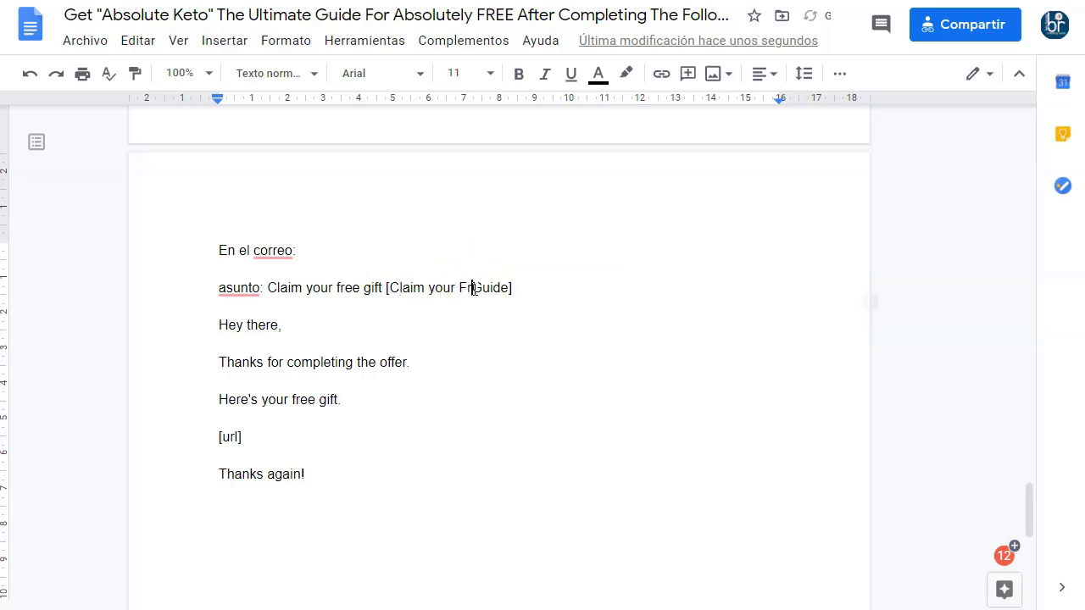
pyautogui.write('ee')
pyautogui.click(556, 294)
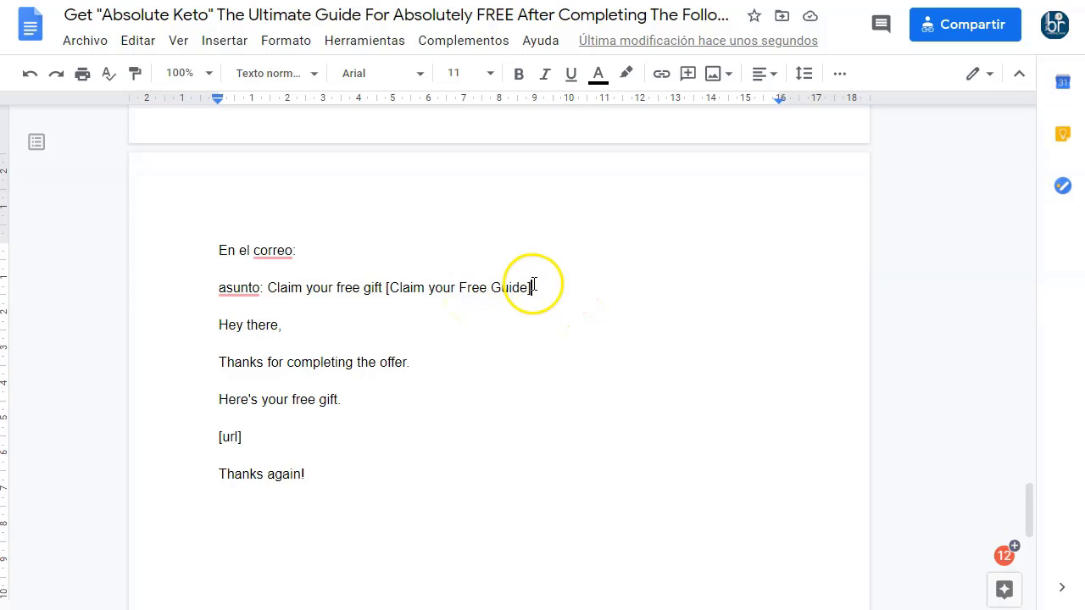
pyautogui.moveTo(238, 288)
pyautogui.click(232, 338)
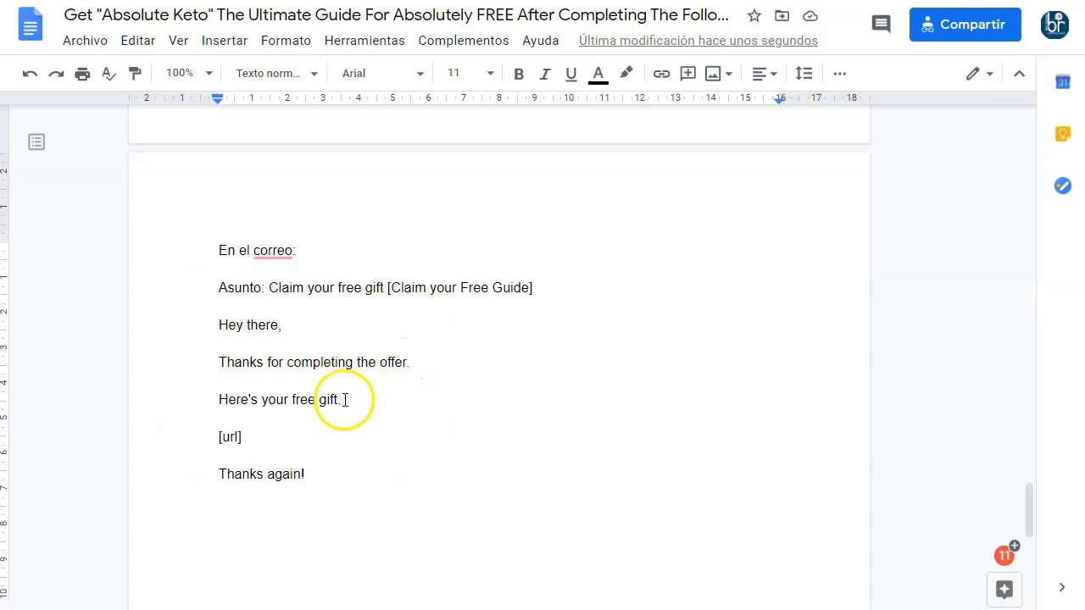
# - Switch to the absolute+keto+main+ebook.pdf file in Google Drive, share it with anyone who has the link as viewer, and copy the link
pyautogui.click(219, 435)
pyautogui.click(331, 436)
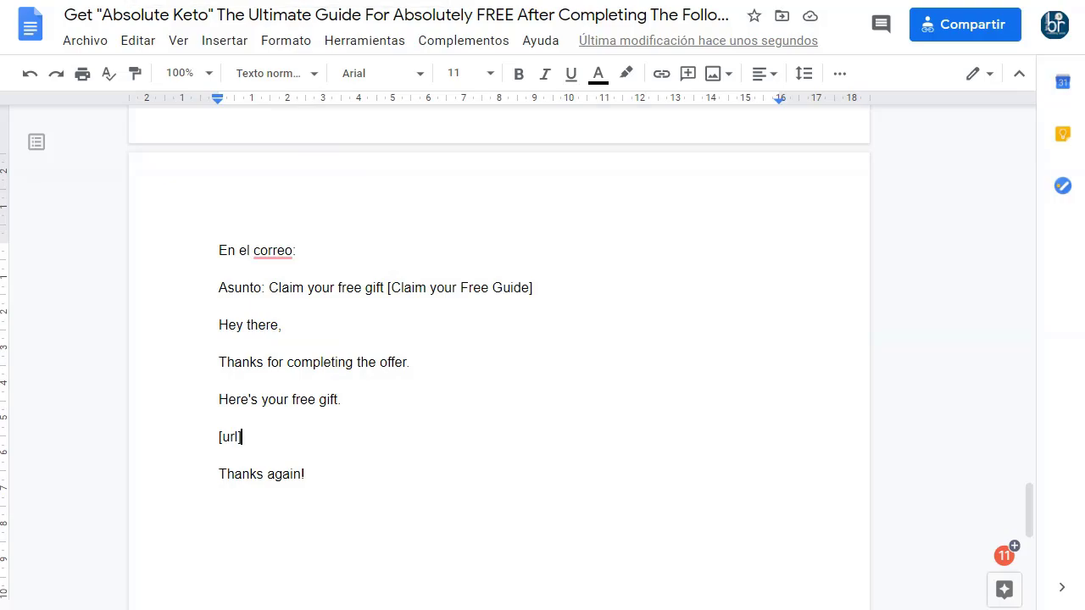
pyautogui.hotkey('ctrl', 'Tab')
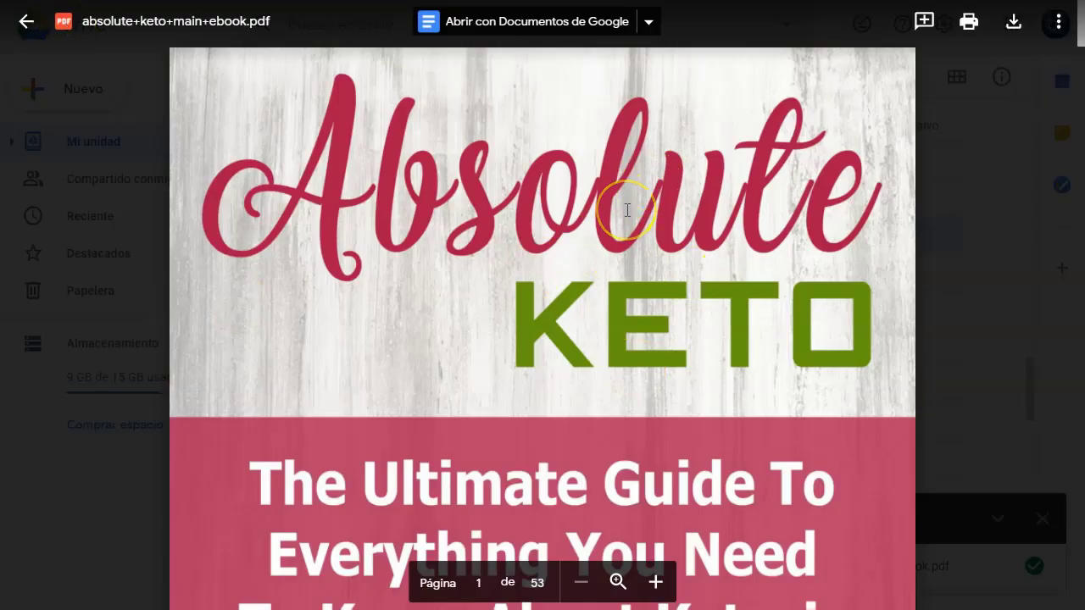
pyautogui.scroll(-2, 627, 210)
pyautogui.scroll(2, 628, 210)
pyautogui.click(1058, 23)
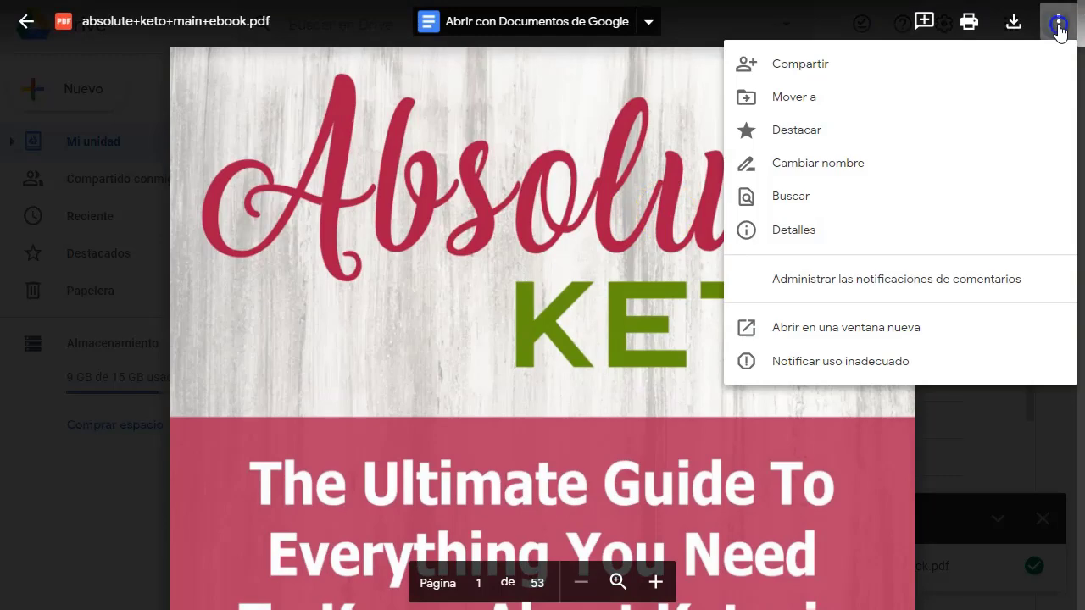
pyautogui.click(787, 64)
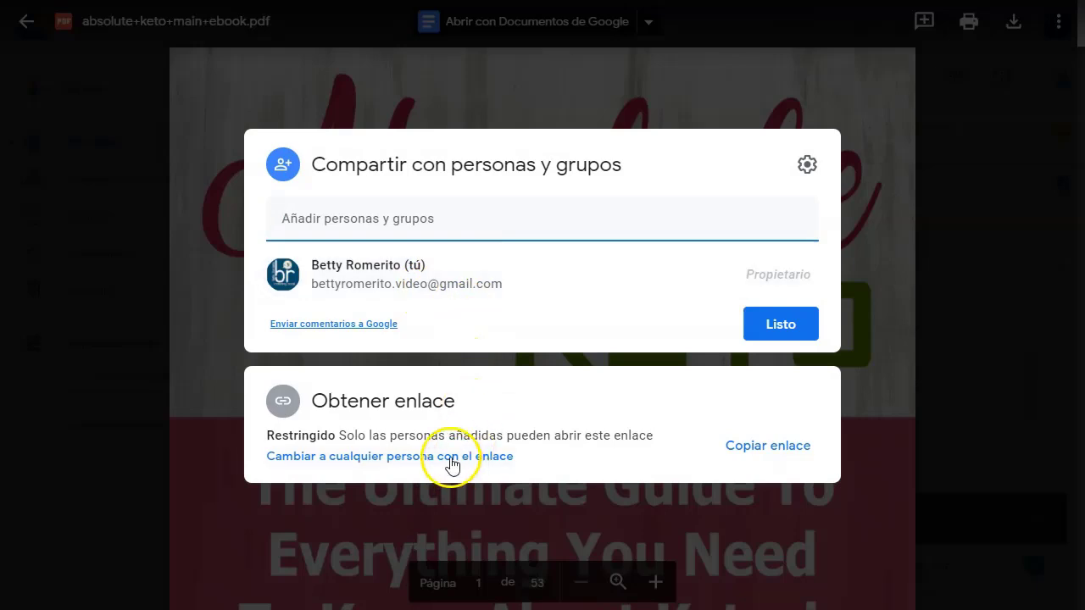
pyautogui.click(451, 458)
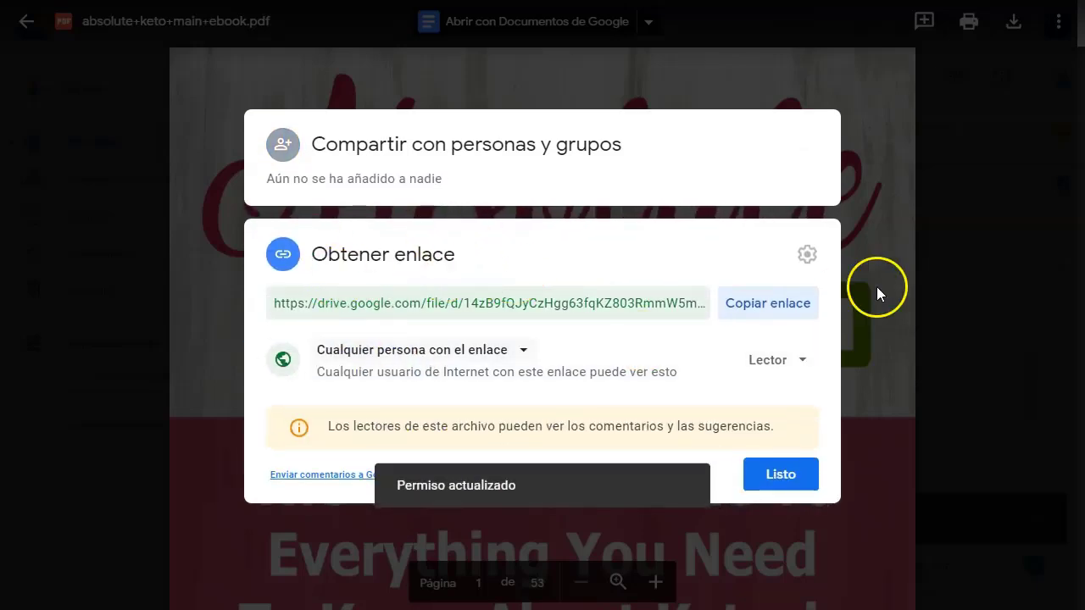
pyautogui.click(787, 315)
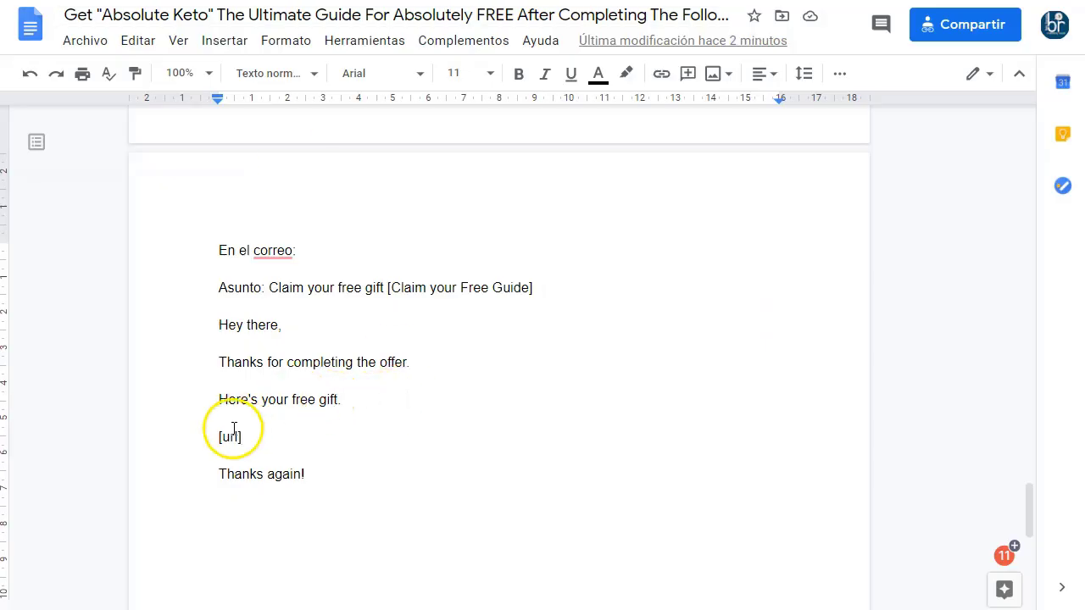
# - Paste the copied Drive link without formatting on its own line below "[url]" in the e-mail template
pyautogui.click(253, 437)
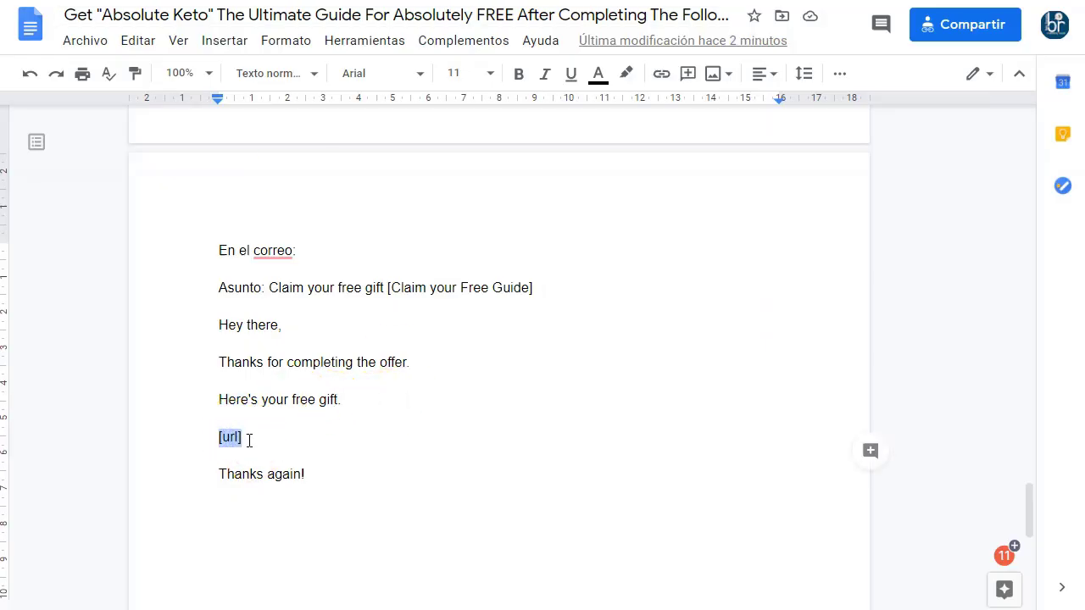
pyautogui.click(276, 436)
pyautogui.rightClick(276, 436)
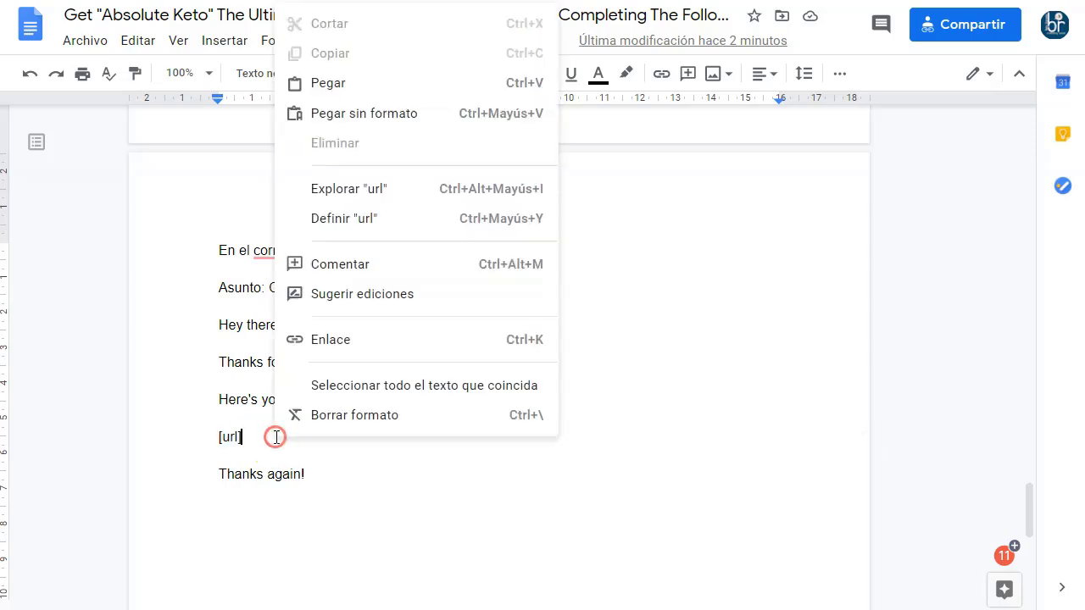
pyautogui.click(375, 114)
pyautogui.click(238, 436)
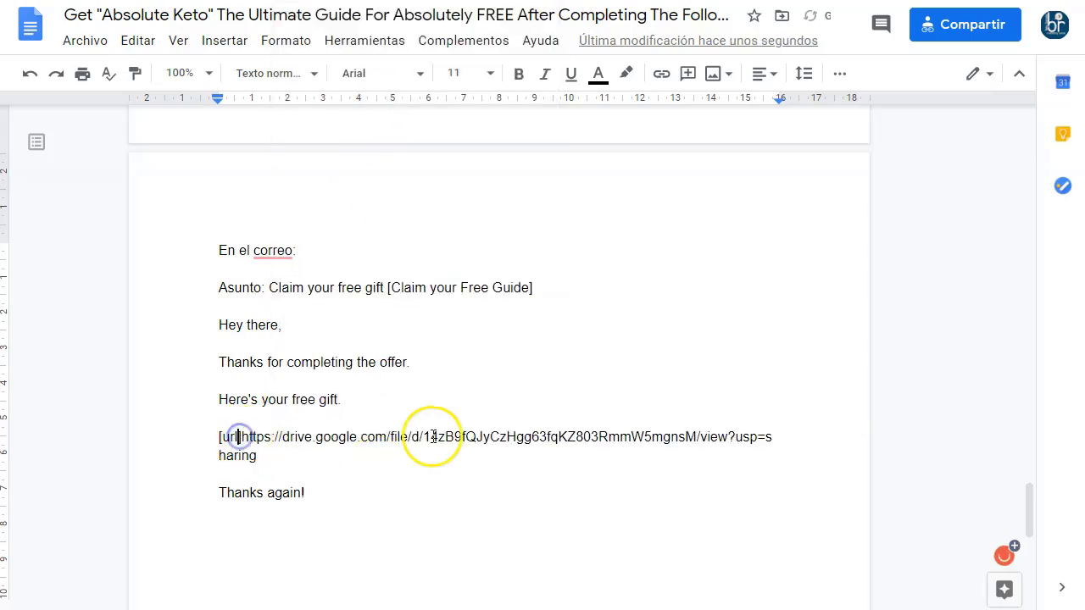
pyautogui.press('Return')
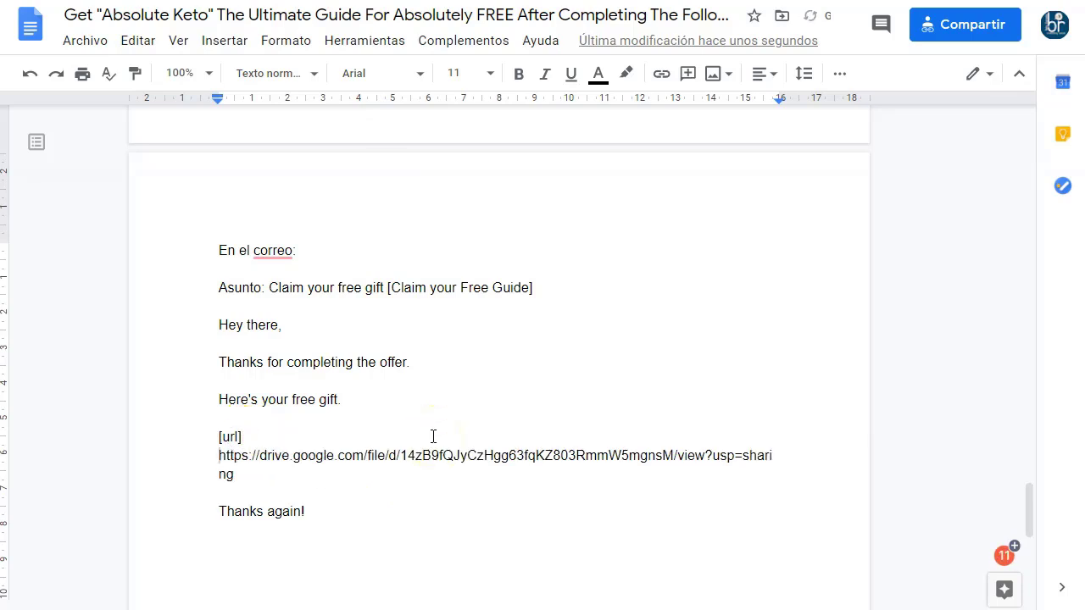
# - Shorten the Drive link in YOURLS with the custom short URL "keto" and replace the long link in the document's e-mail template with it
pyautogui.hotkey('shift', 'End')
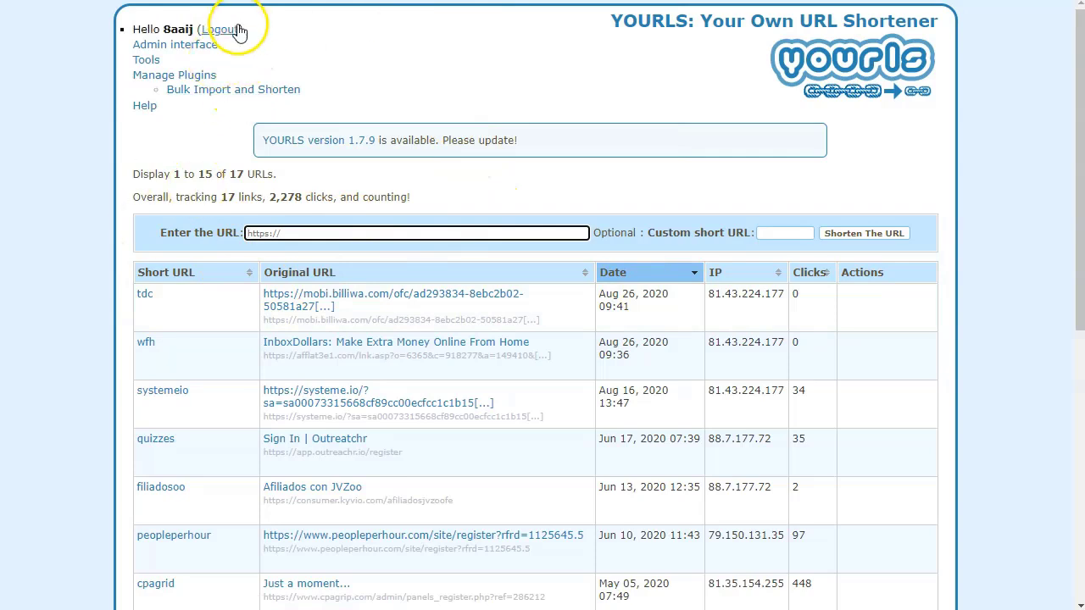
pyautogui.click(396, 235)
pyautogui.hotkey('ctrl', 'v')
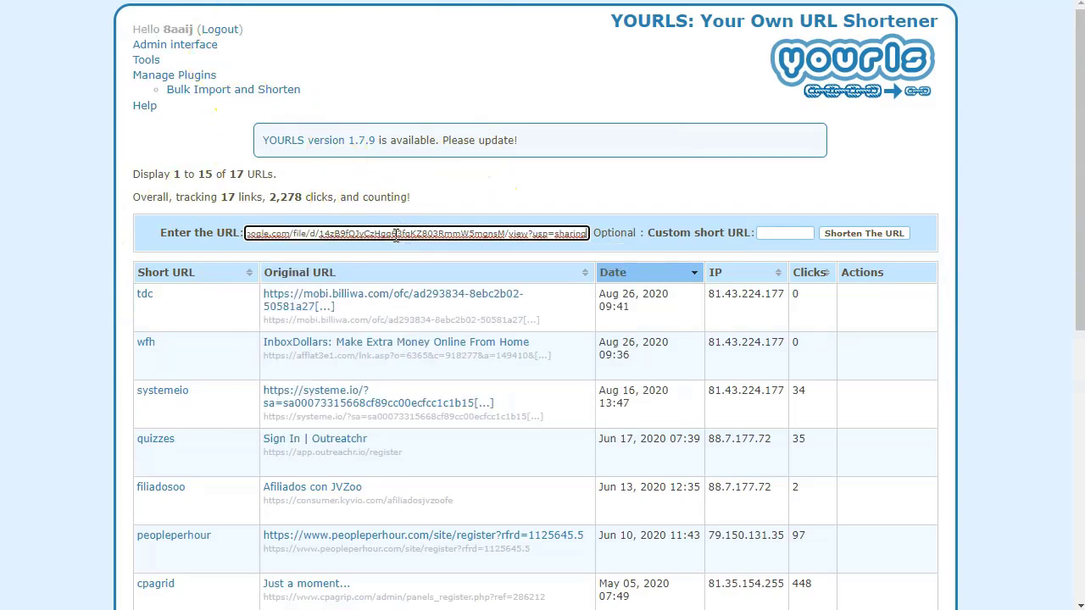
pyautogui.click(792, 233)
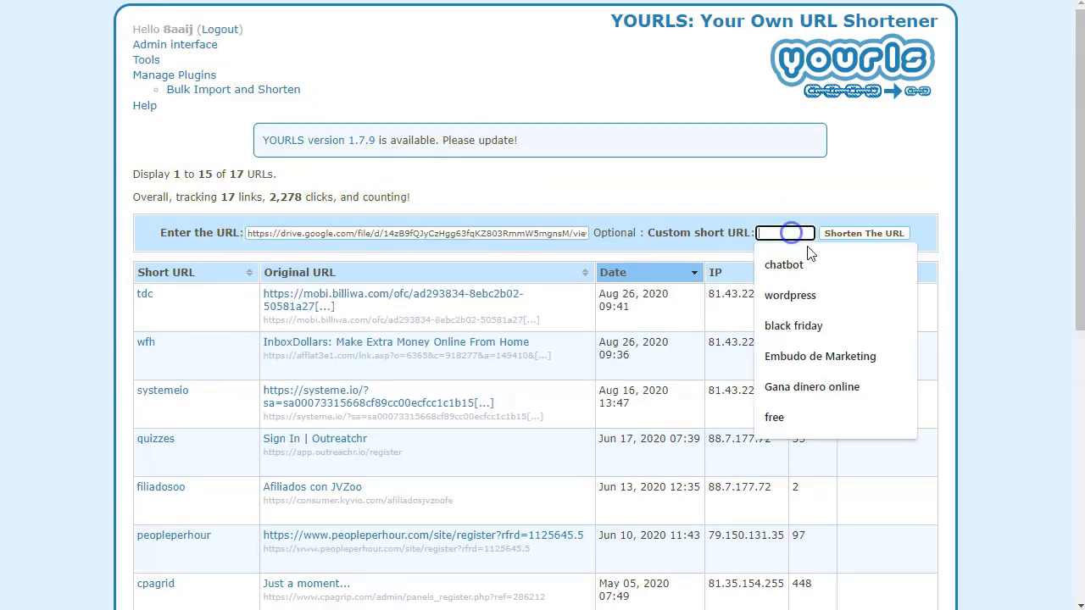
pyautogui.write('keto')
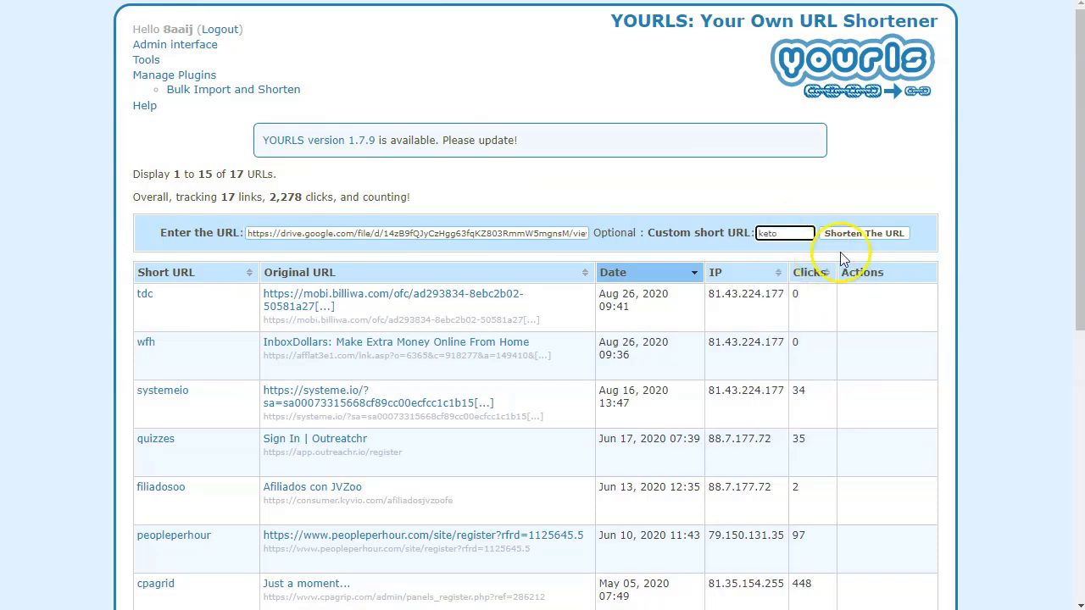
pyautogui.click(857, 241)
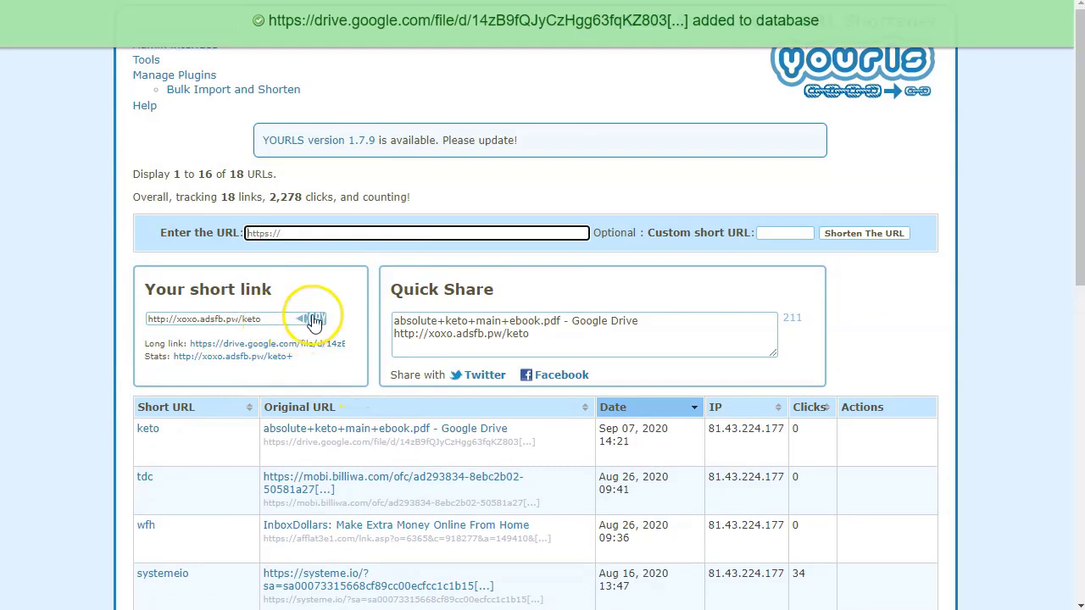
pyautogui.click(312, 319)
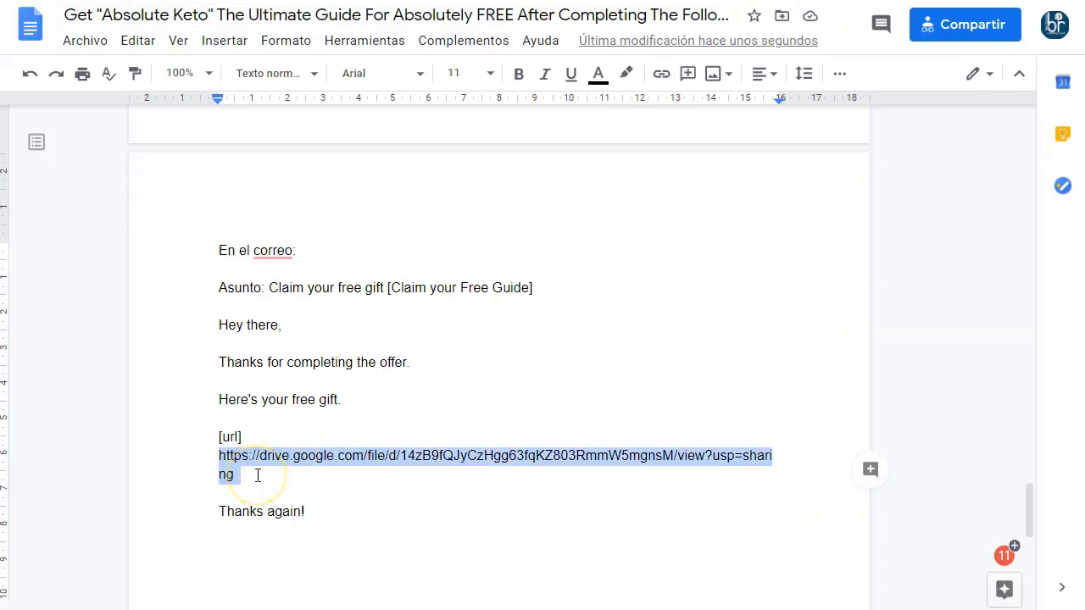
pyautogui.hotkey('ctrl', 'v')
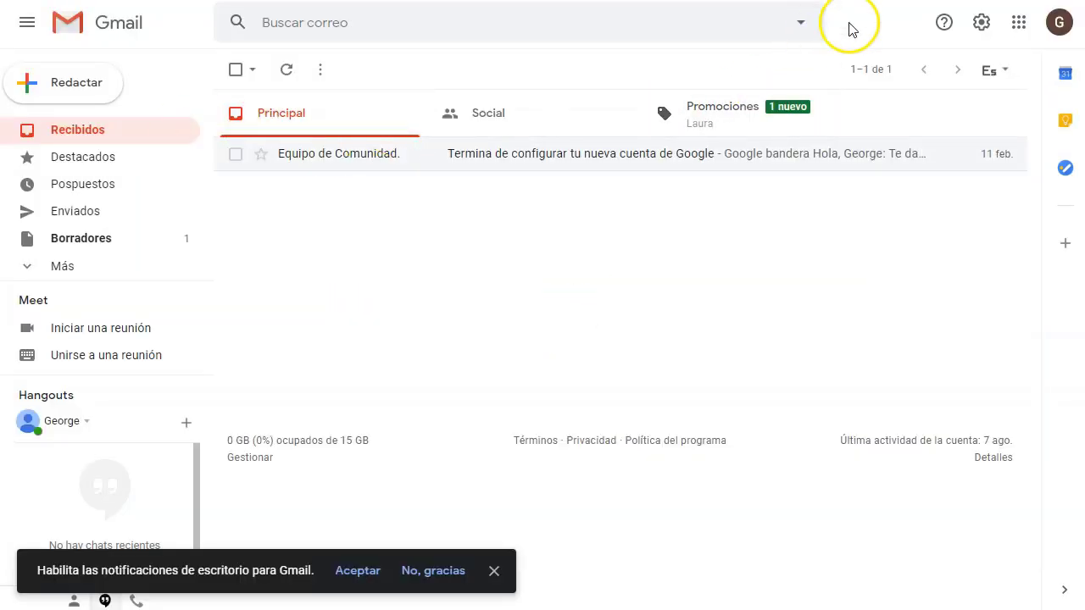
# - Switch to the Gmail inbox, check which account is signed in, and enable the automatic reply in the general settings
pyautogui.click(1058, 22)
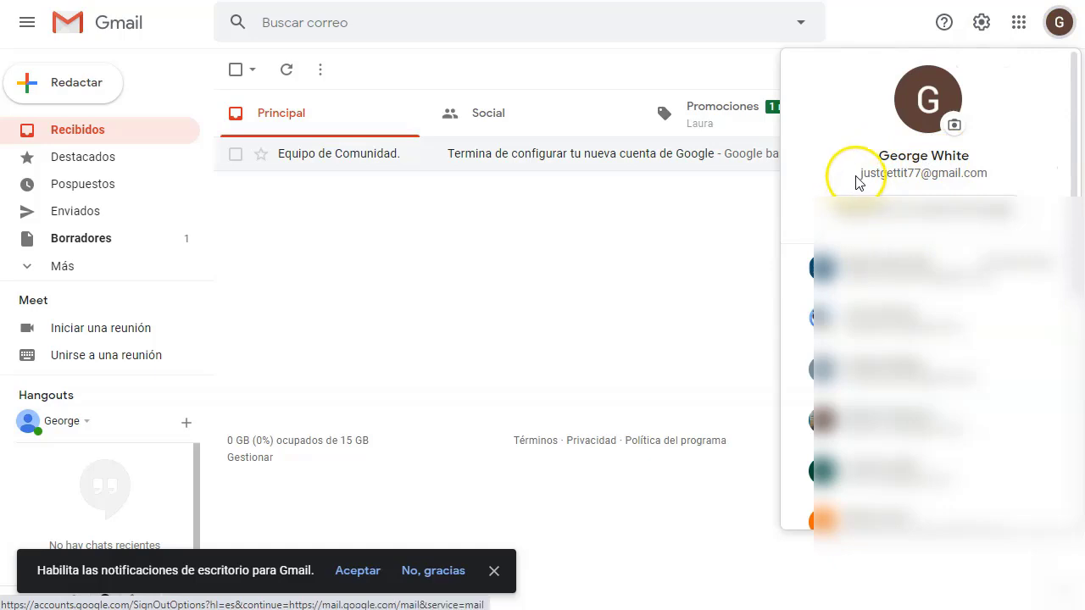
pyautogui.click(551, 356)
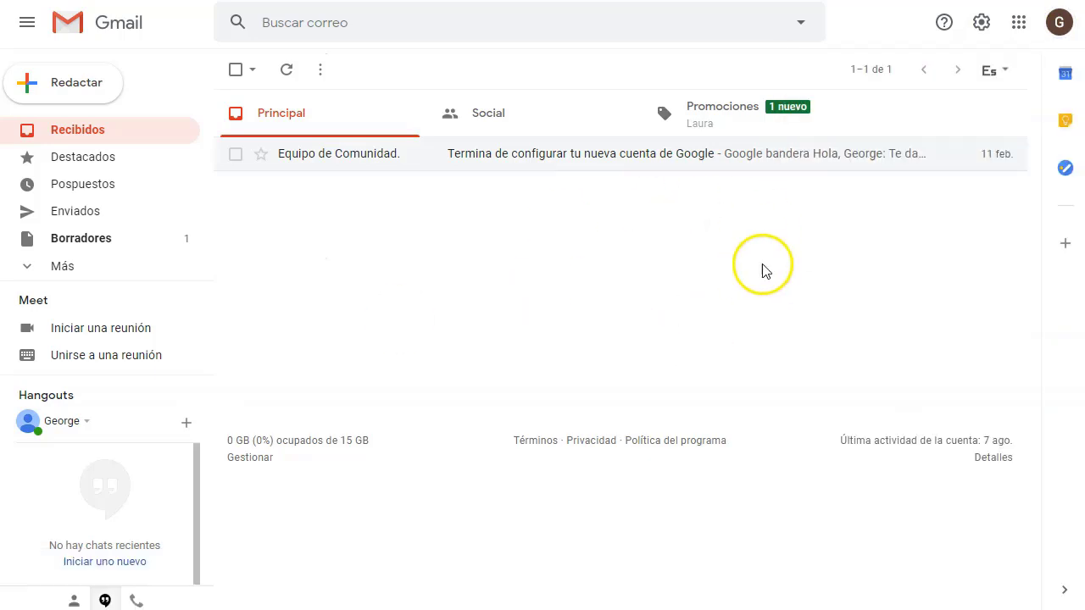
pyautogui.click(981, 29)
pyautogui.click(934, 112)
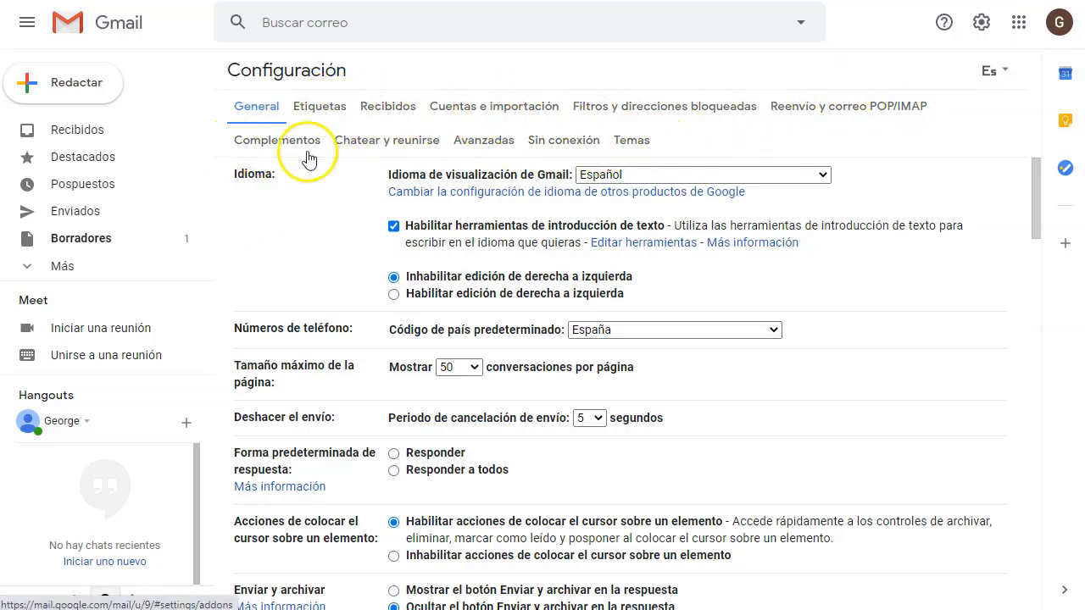
pyautogui.scroll(-3, 479, 352)
pyautogui.scroll(-6, 292, 358)
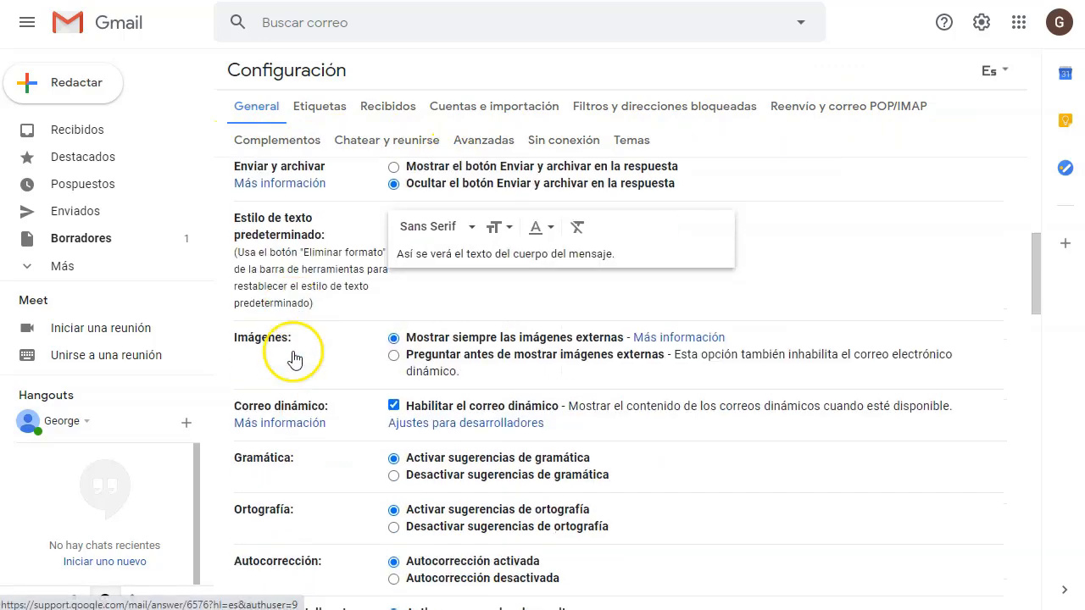
pyautogui.scroll(-4, 292, 358)
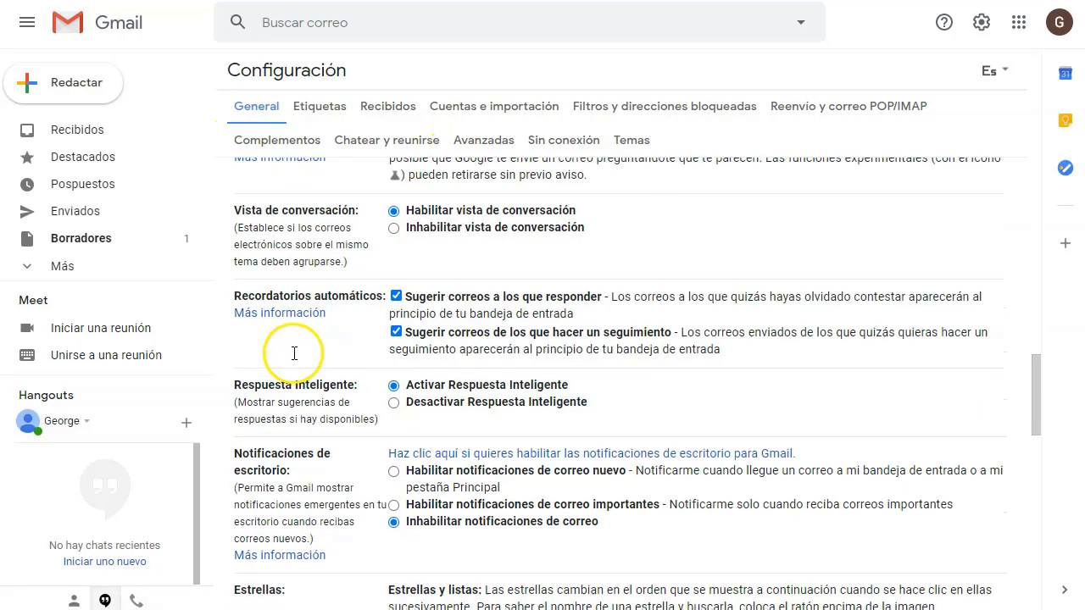
pyautogui.scroll(-6, 293, 361)
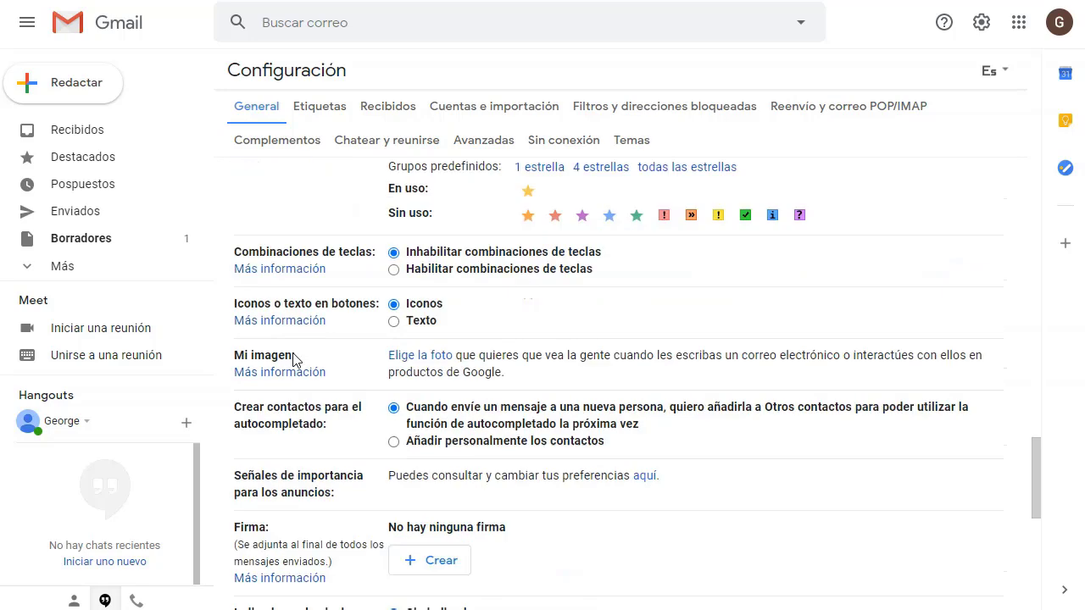
pyautogui.scroll(-5, 292, 360)
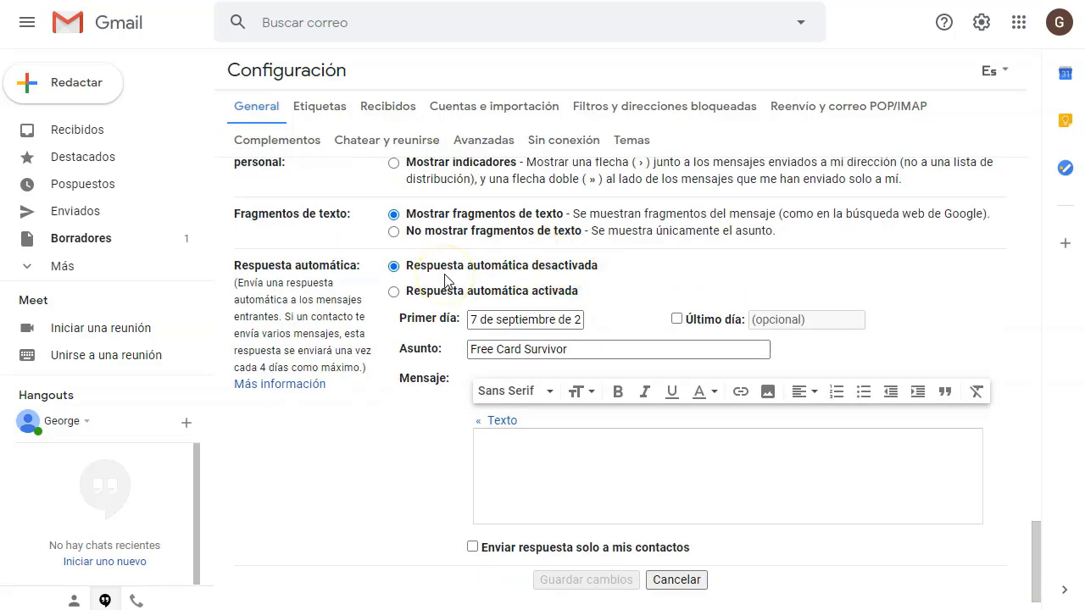
pyautogui.click(428, 297)
pyautogui.click(422, 297)
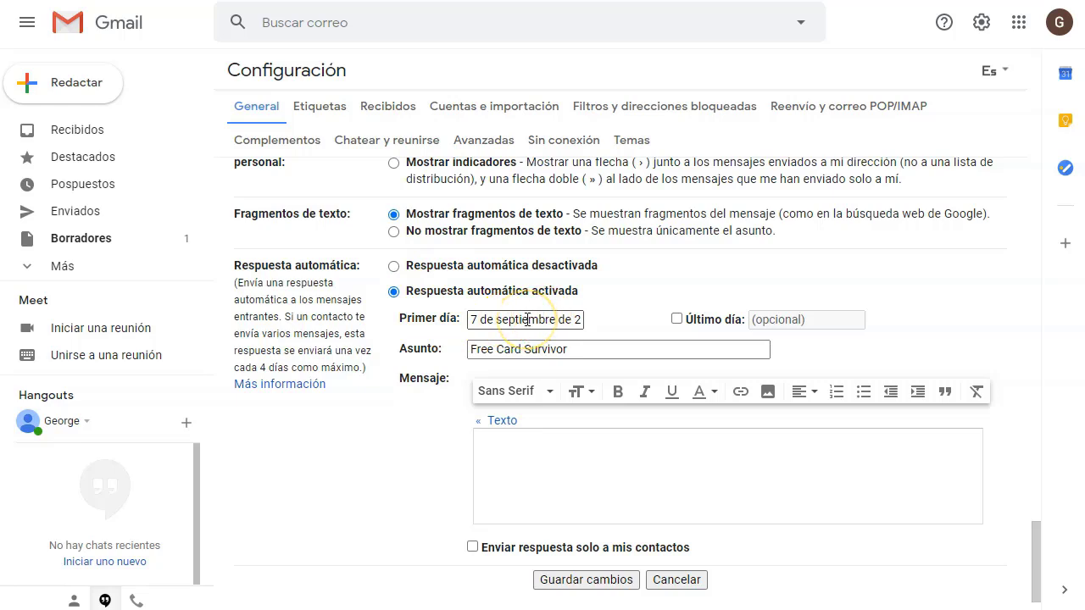
# - Enable a last day for the automatic reply and set it to 20 September 2020
pyautogui.click(708, 320)
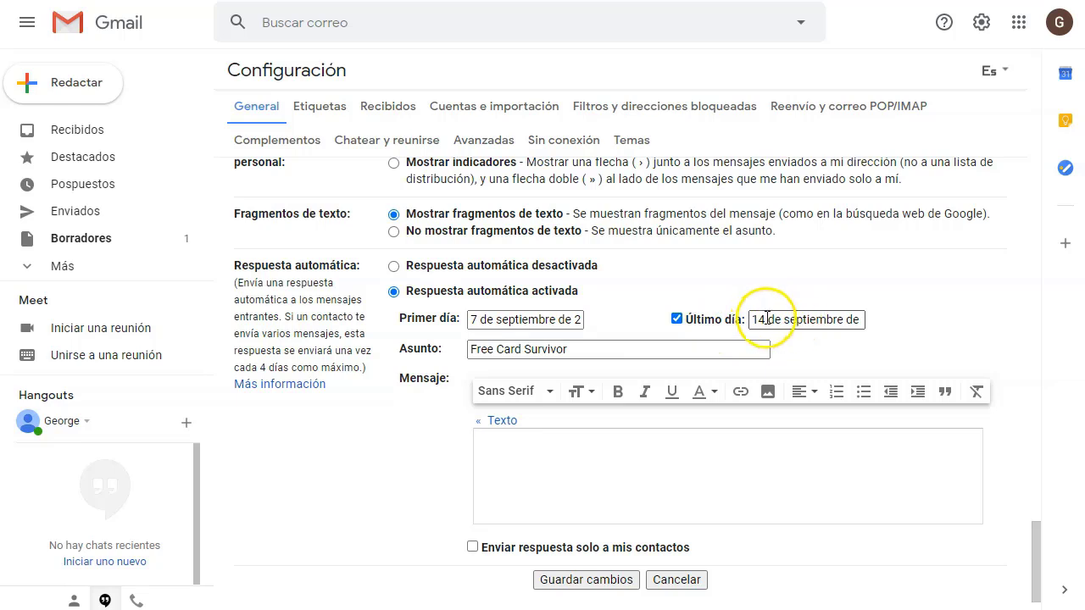
pyautogui.click(731, 320)
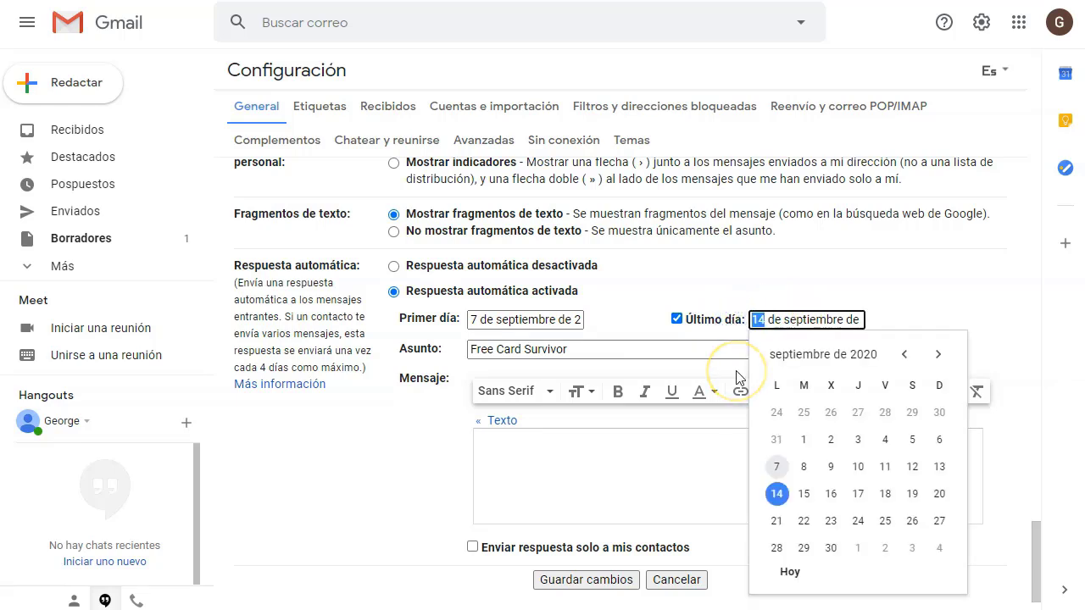
pyautogui.write('20')
pyautogui.click(793, 278)
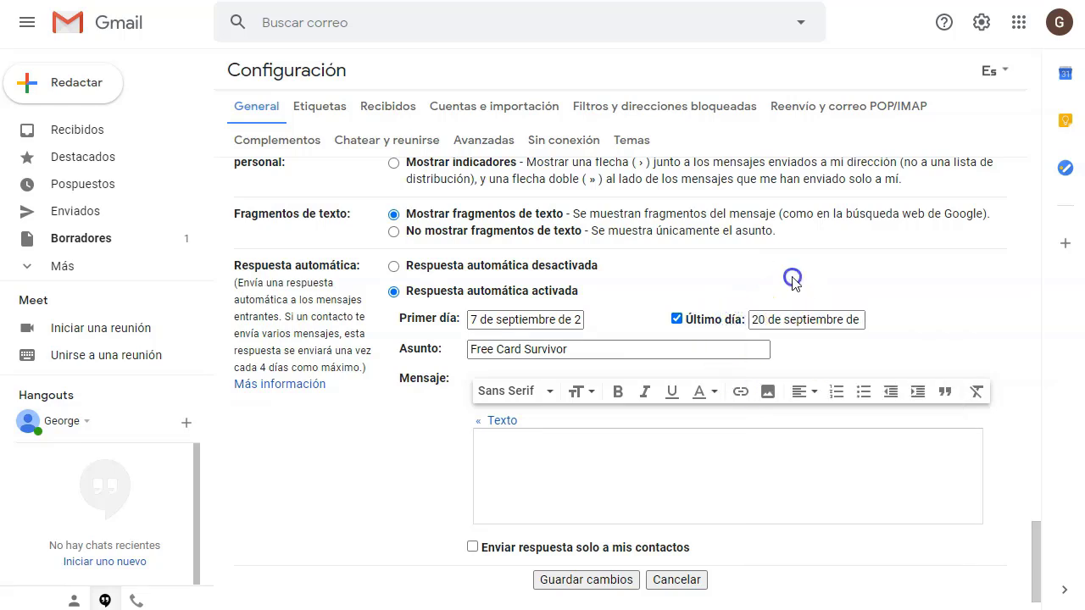
# - Replace the automatic reply's subject with "Claim your Free Guide" from the document's e-mail template
pyautogui.moveTo(586, 354); pyautogui.dragTo(442, 358)
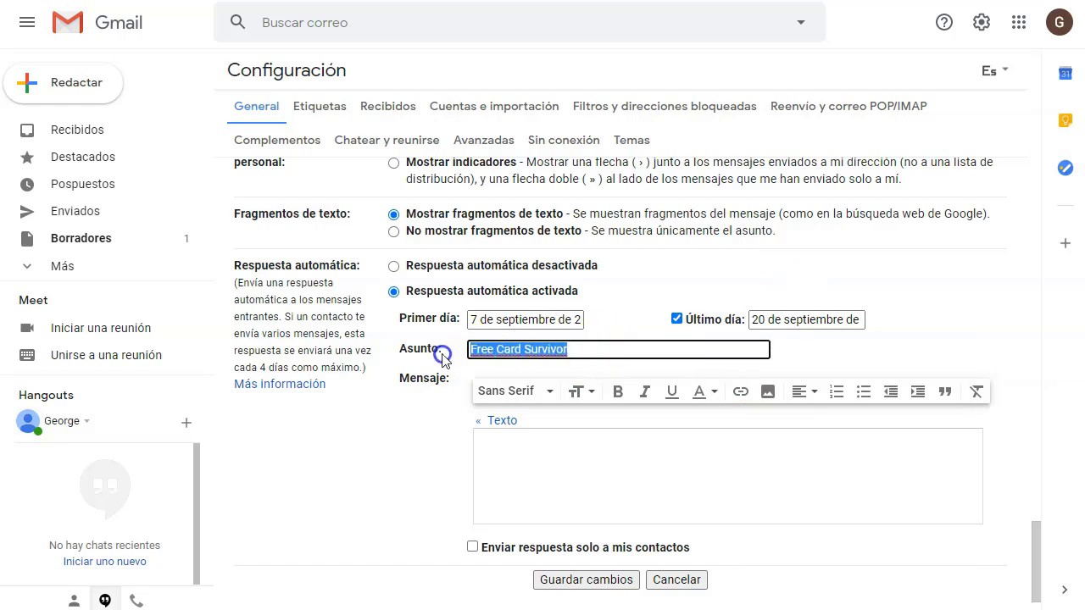
pyautogui.press('BackSpace')
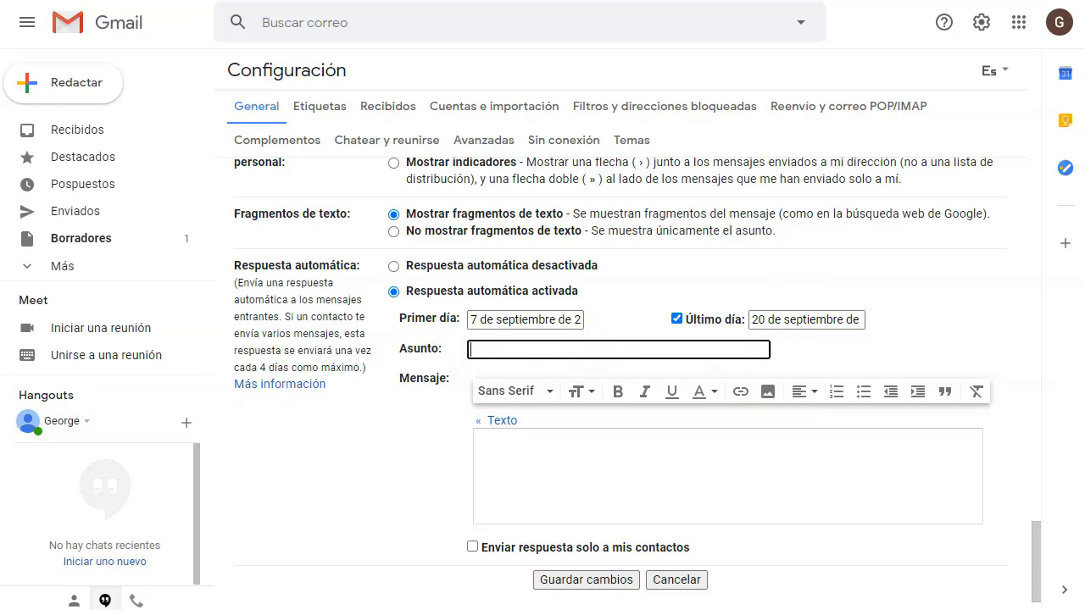
pyautogui.hotkey('ctrl', 'Tab')
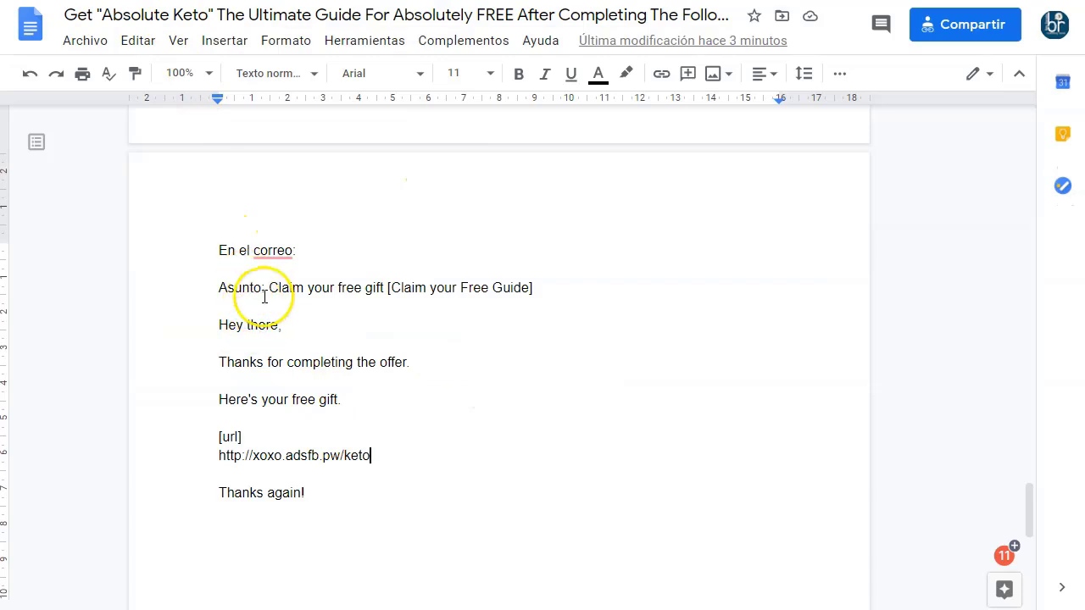
pyautogui.moveTo(269, 291); pyautogui.dragTo(388, 290)
pyautogui.moveTo(529, 288); pyautogui.dragTo(443, 288)
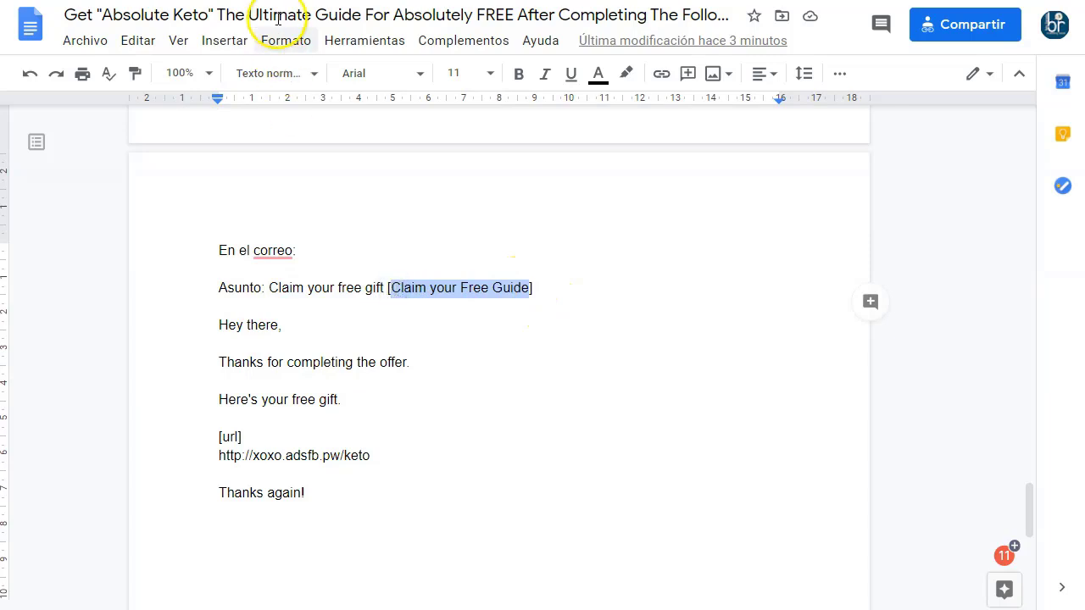
pyautogui.hotkey('alt', 'Tab')
pyautogui.click(572, 349)
pyautogui.write('Claim your Free Guide')
# - Copy the template's body from "Hey there," to "Thanks again!" in the document and paste it as the automatic reply's message
pyautogui.click(595, 449)
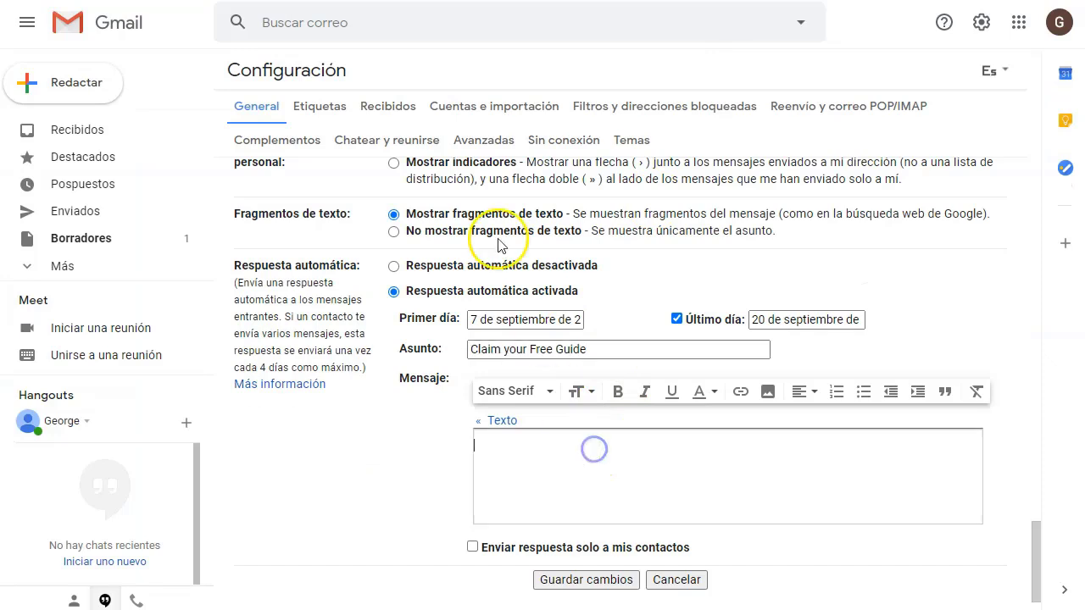
pyautogui.hotkey('alt', 'Tab')
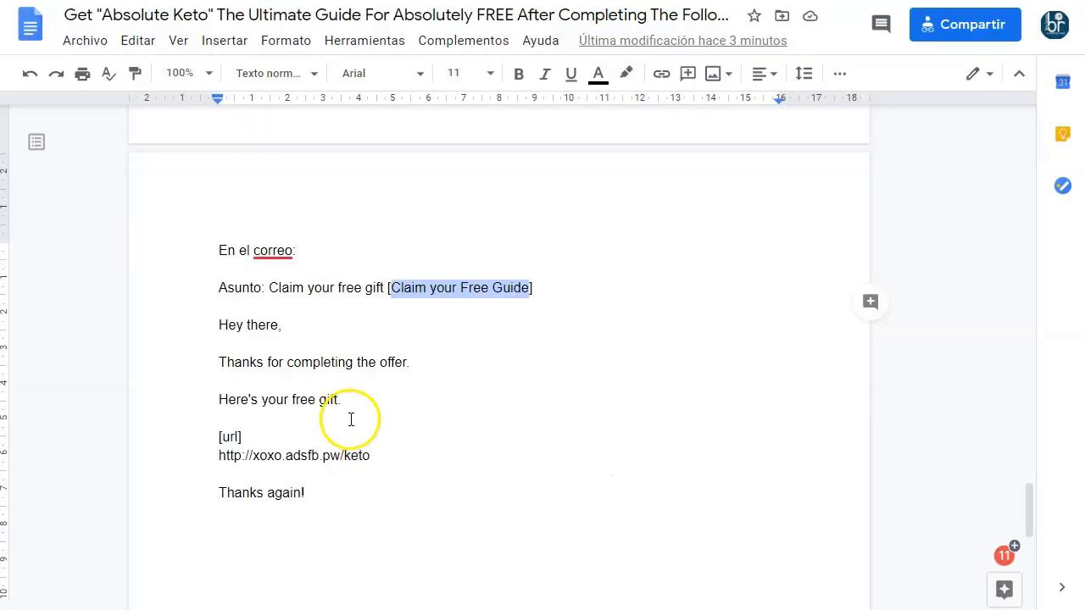
pyautogui.moveTo(219, 325); pyautogui.dragTo(313, 492)
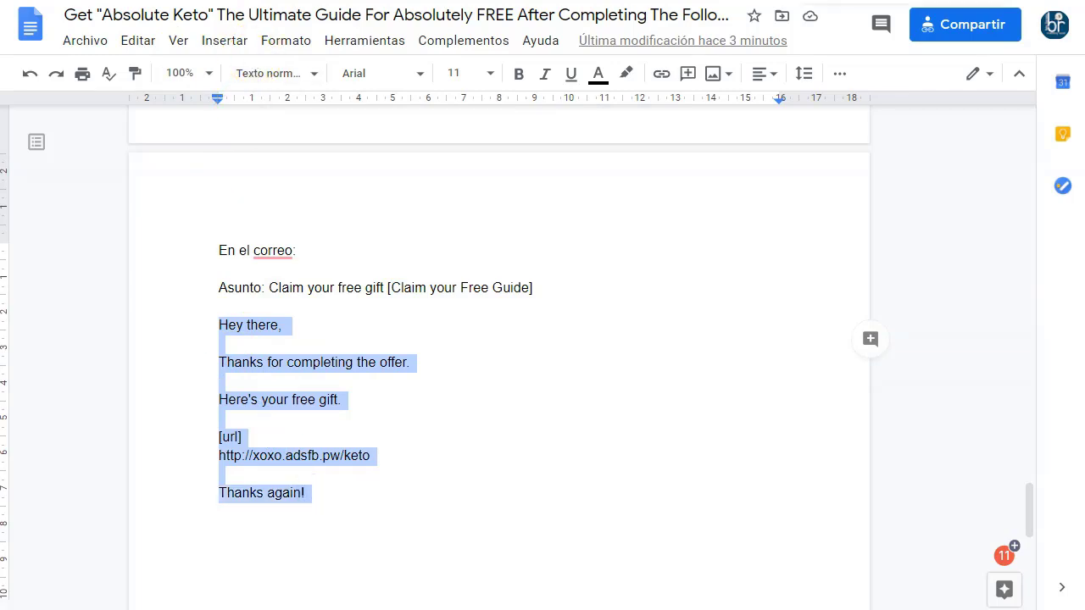
pyautogui.hotkey('ctrl', 'c')
pyautogui.hotkey('alt', 'Tab')
pyautogui.click(610, 452)
pyautogui.hotkey('ctrl', 'v')
pyautogui.scroll(-1, 610, 453)
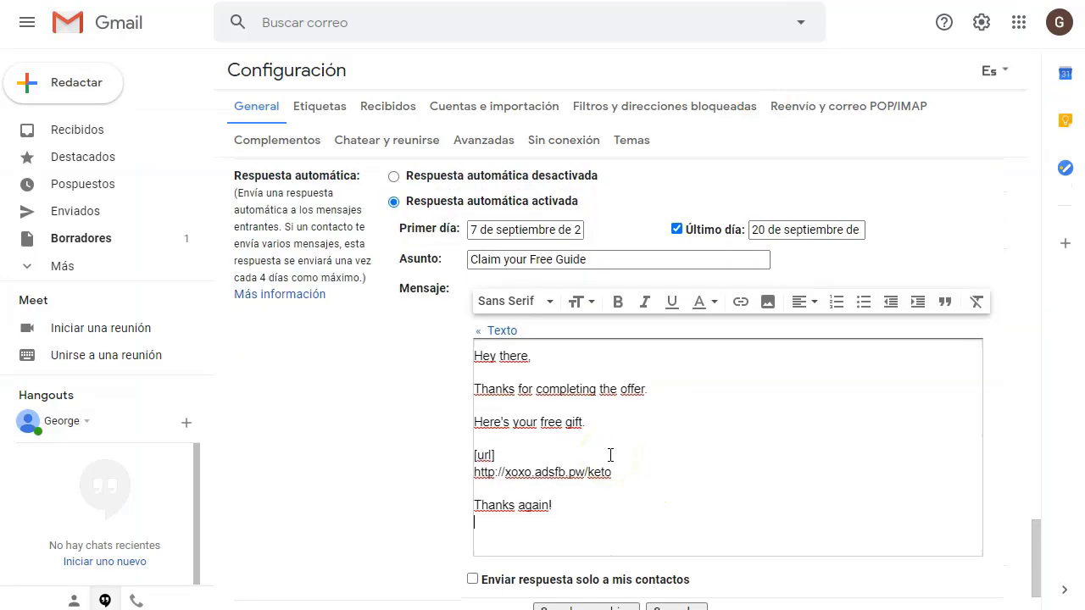
# - Replace the "[url]" placeholder and the short link in the message with the text "Keto The Ultimate Guide"
pyautogui.moveTo(506, 457); pyautogui.dragTo(469, 455)
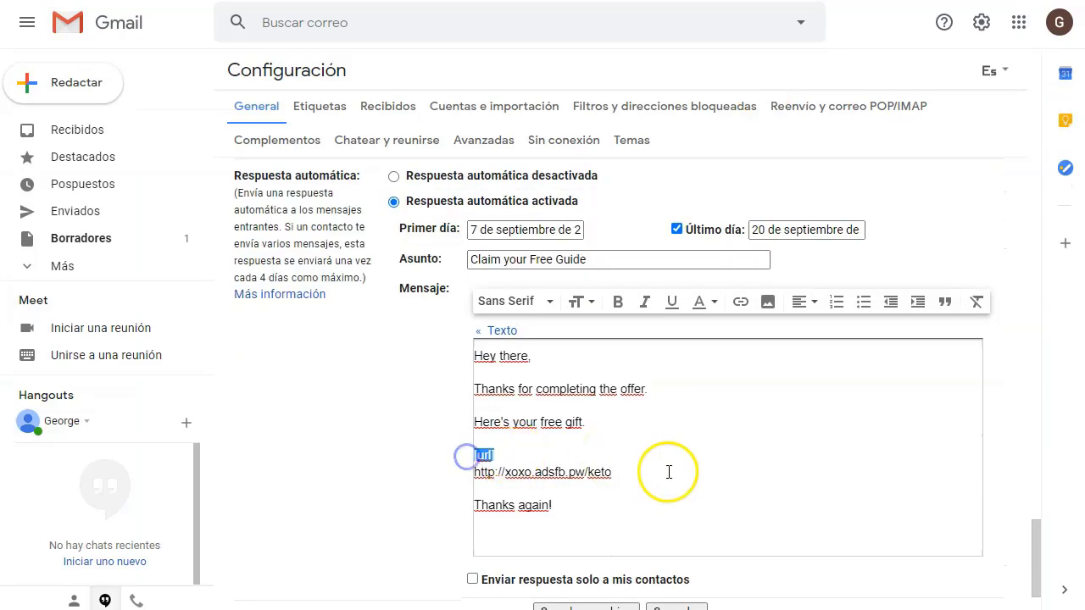
pyautogui.press('BackSpace')
pyautogui.moveTo(611, 471); pyautogui.dragTo(472, 467)
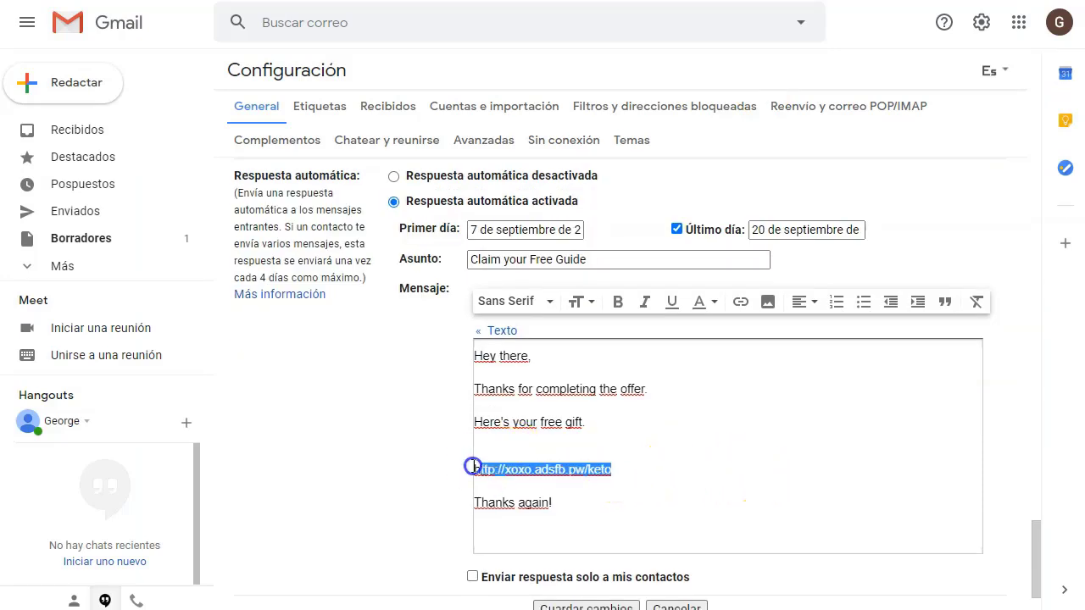
pyautogui.press('BackSpace')
pyautogui.click(527, 463)
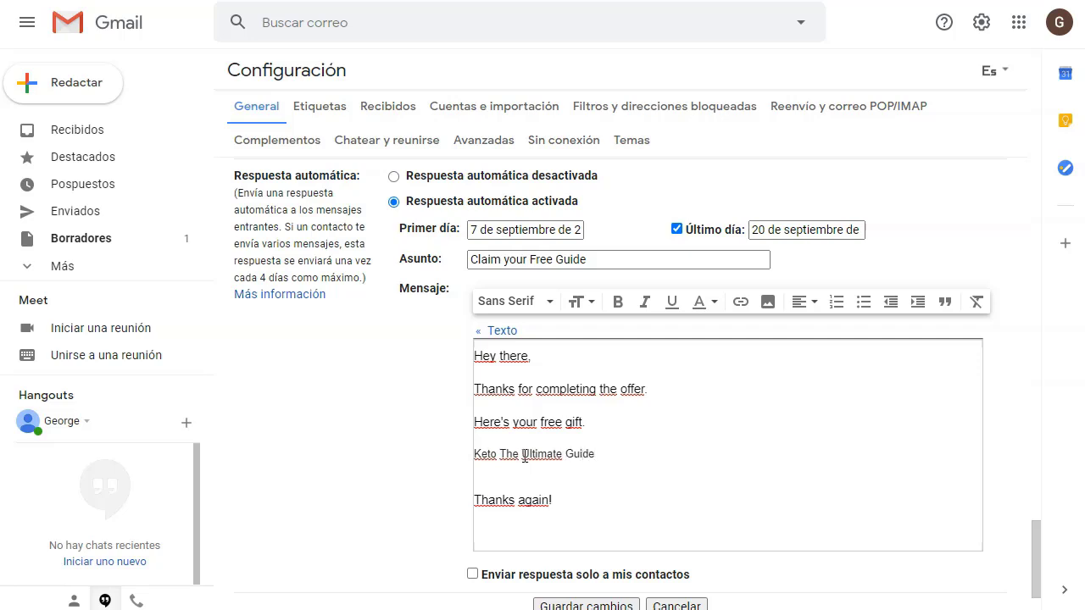
pyautogui.moveTo(603, 447); pyautogui.dragTo(494, 447)
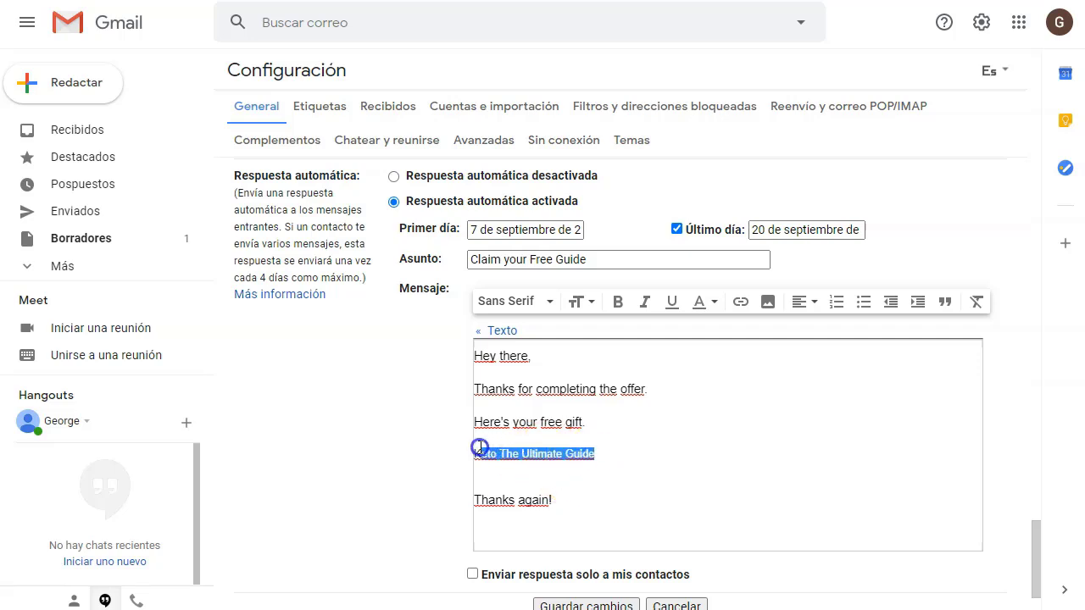
pyautogui.click(743, 307)
pyautogui.hotkey('ctrl', 'v')
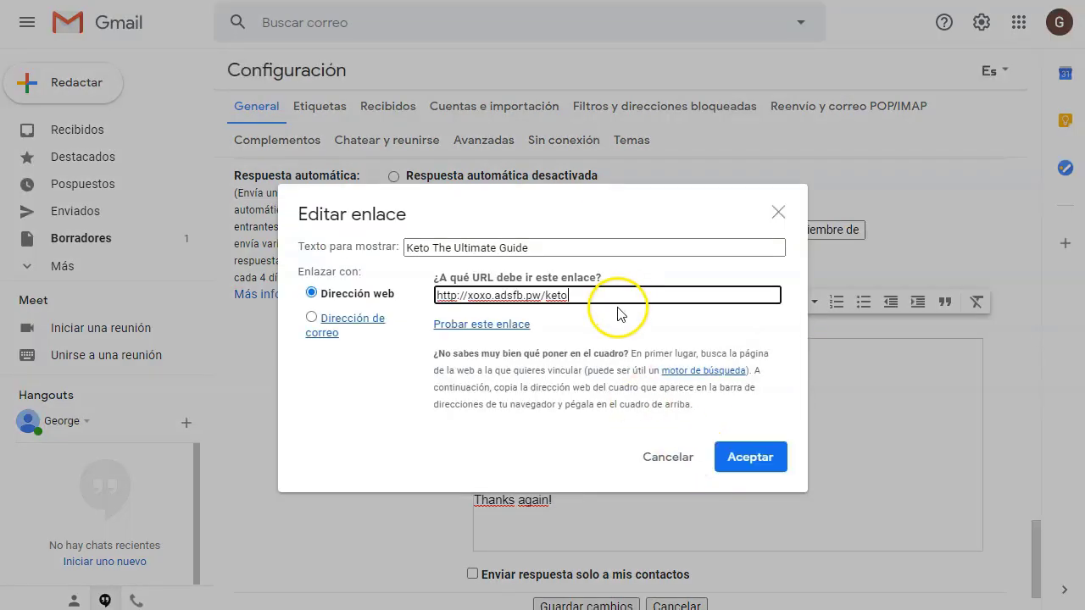
pyautogui.click(742, 457)
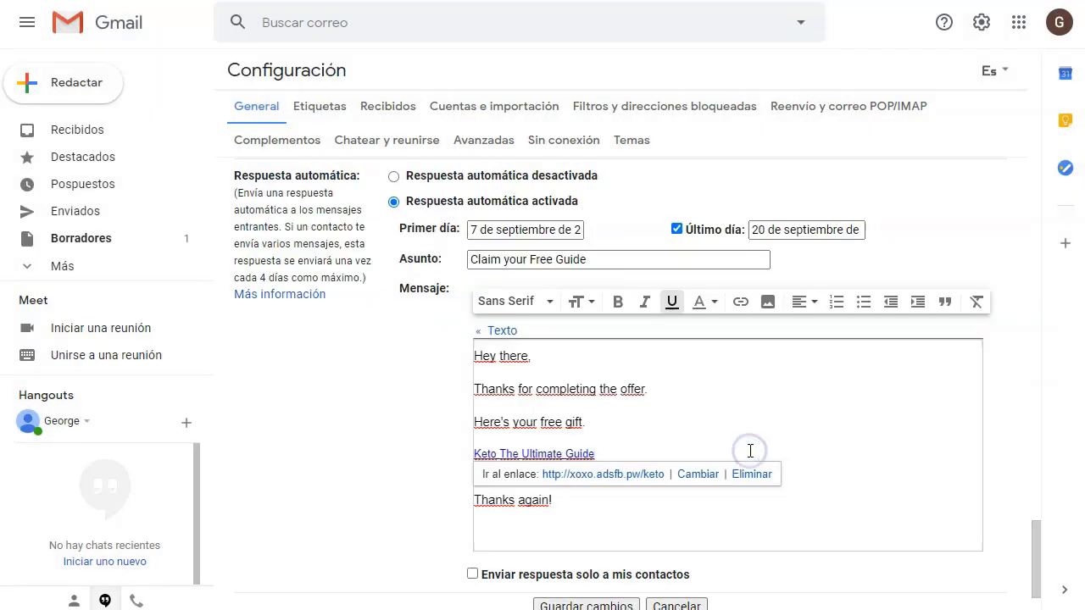
# - Save the mail settings with the activated automatic reply
pyautogui.click(538, 523)
pyautogui.scroll(-2, 635, 500)
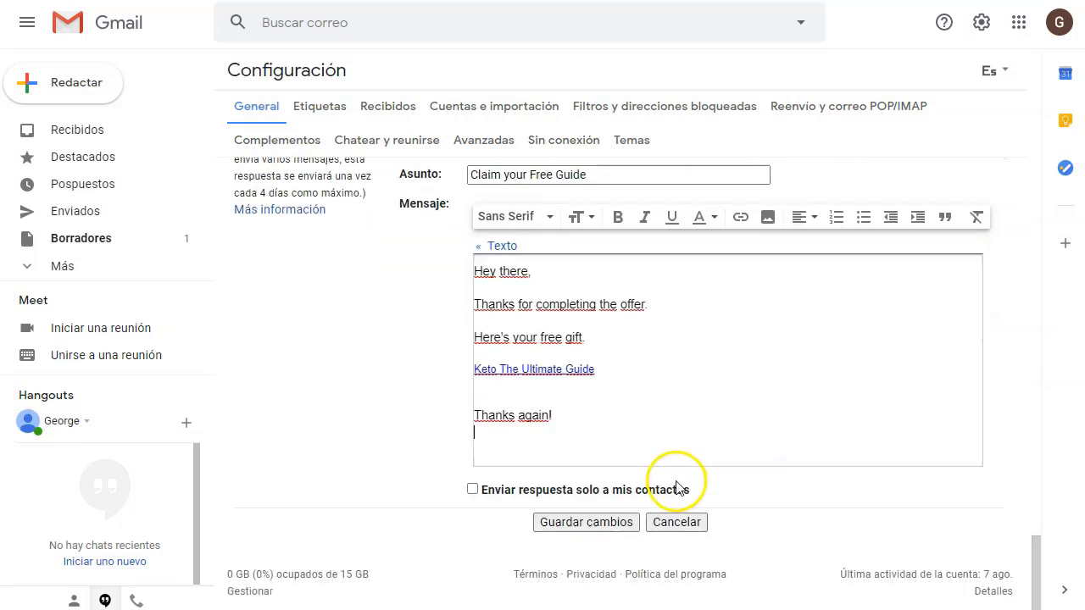
pyautogui.click(596, 520)
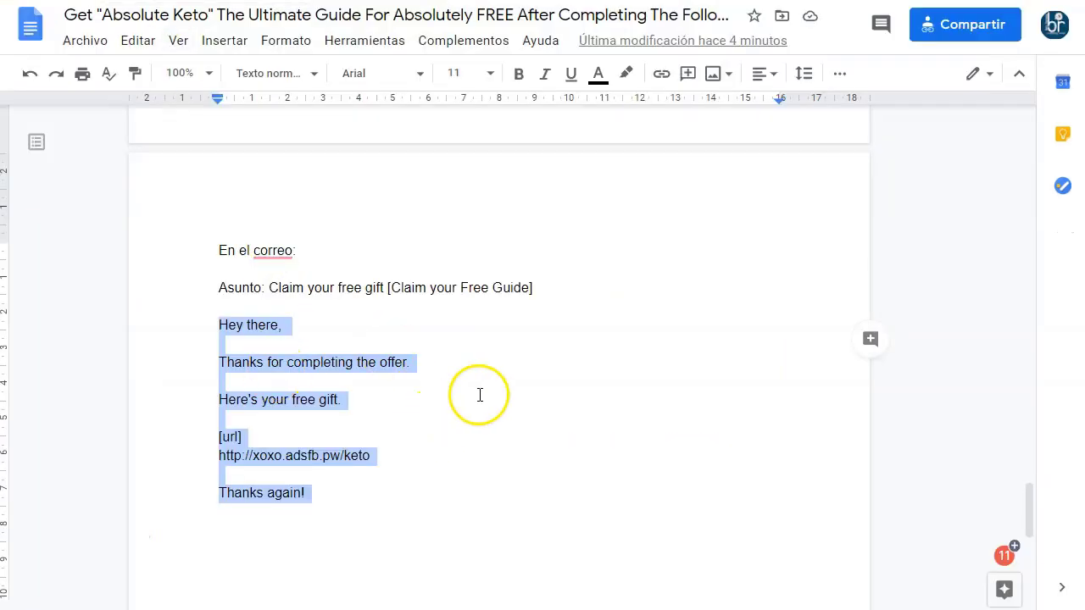
# - Review the offer document in Google Docs, from the e-mail template up to the Absolute Keto banner and the listed offers
pyautogui.scroll(10, 484, 381)
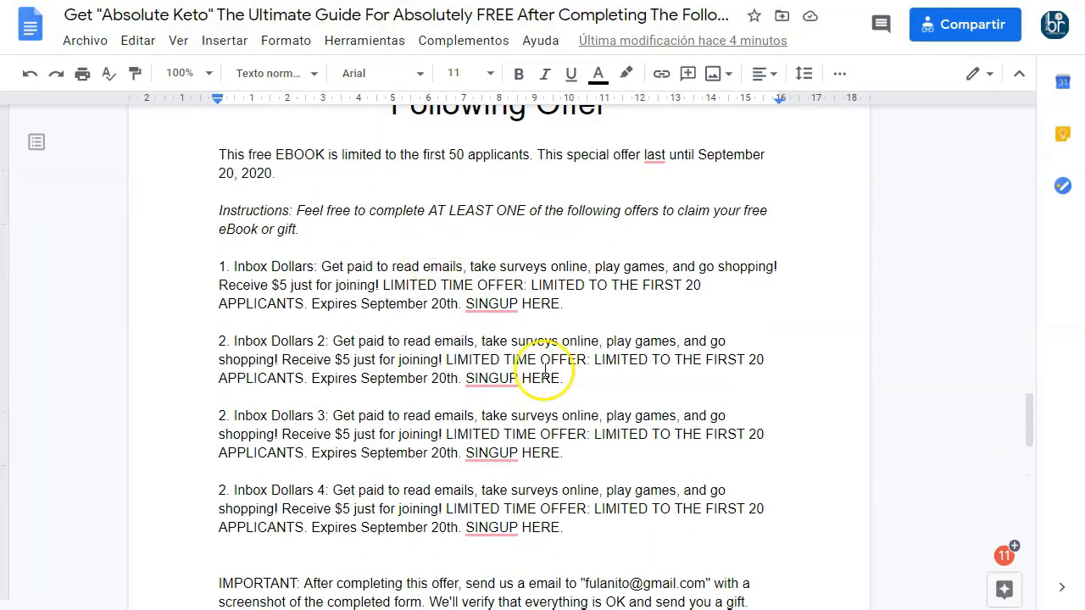
pyautogui.scroll(3, 460, 387)
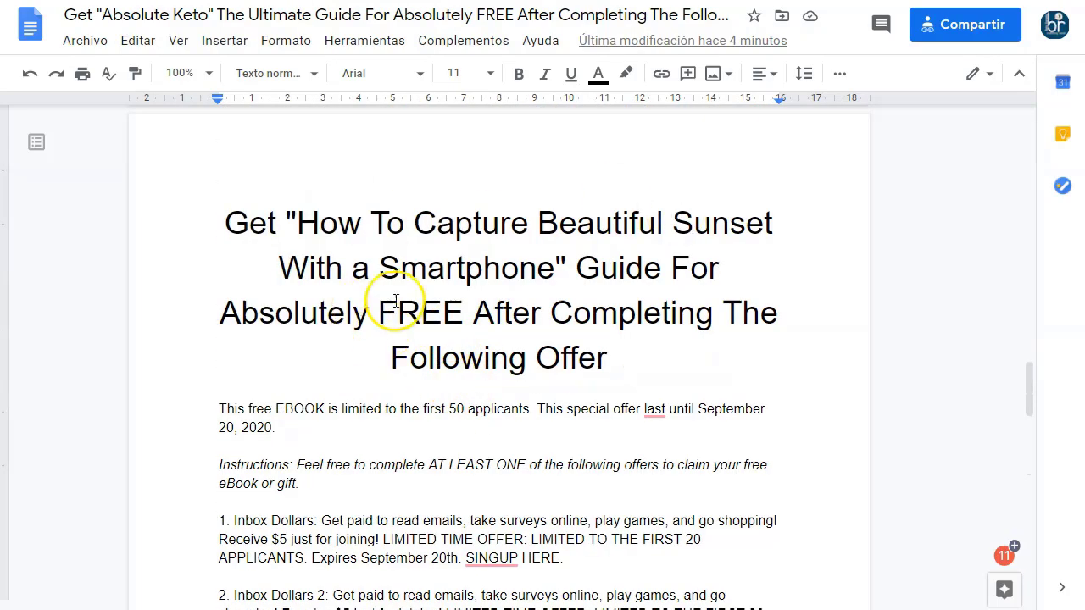
pyautogui.scroll(15, 395, 301)
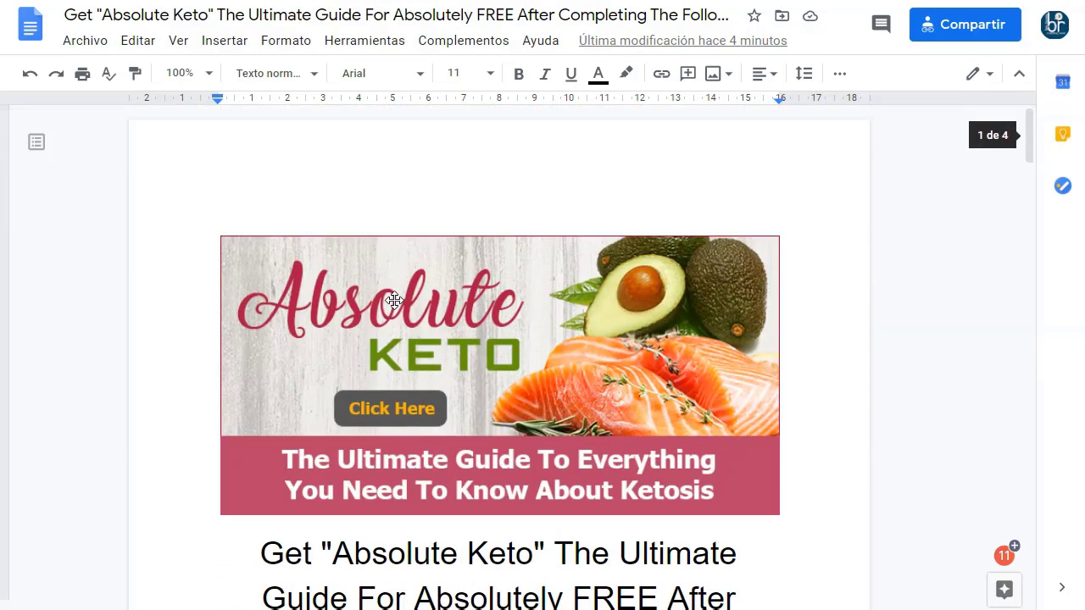
pyautogui.scroll(-10, 436, 298)
pyautogui.scroll(-10, 445, 305)
pyautogui.scroll(3, 444, 301)
pyautogui.scroll(-6, 443, 356)
pyautogui.scroll(1, 224, 309)
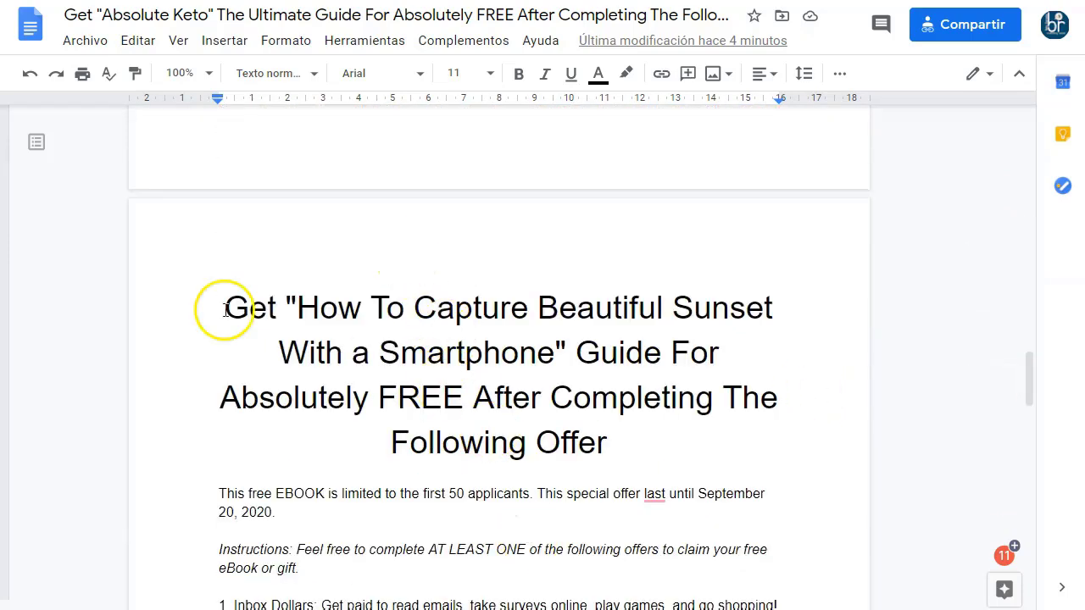
pyautogui.scroll(10, 230, 256)
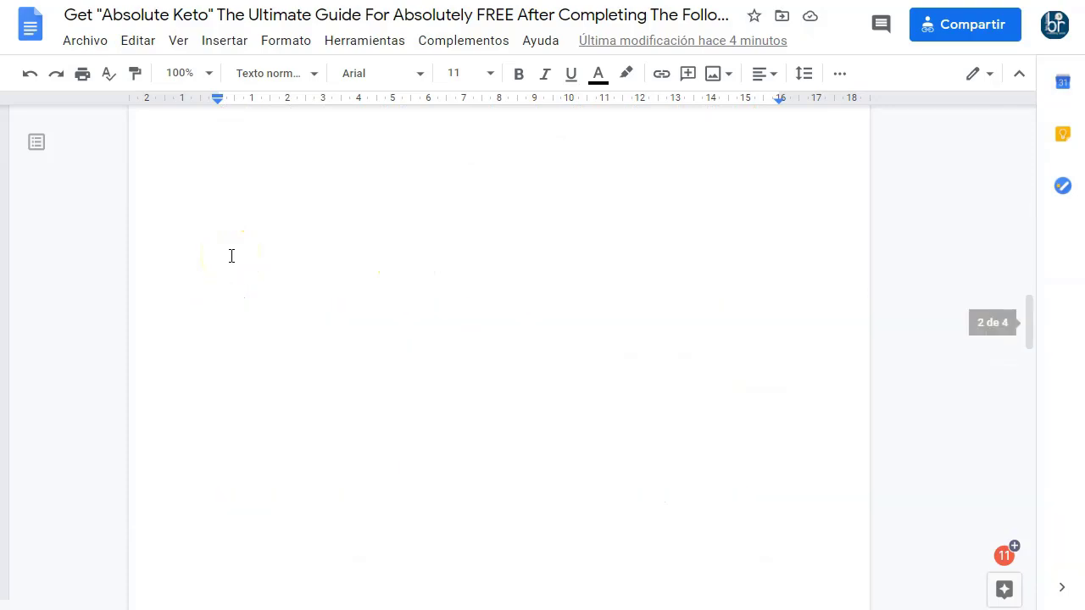
pyautogui.scroll(-10, 230, 255)
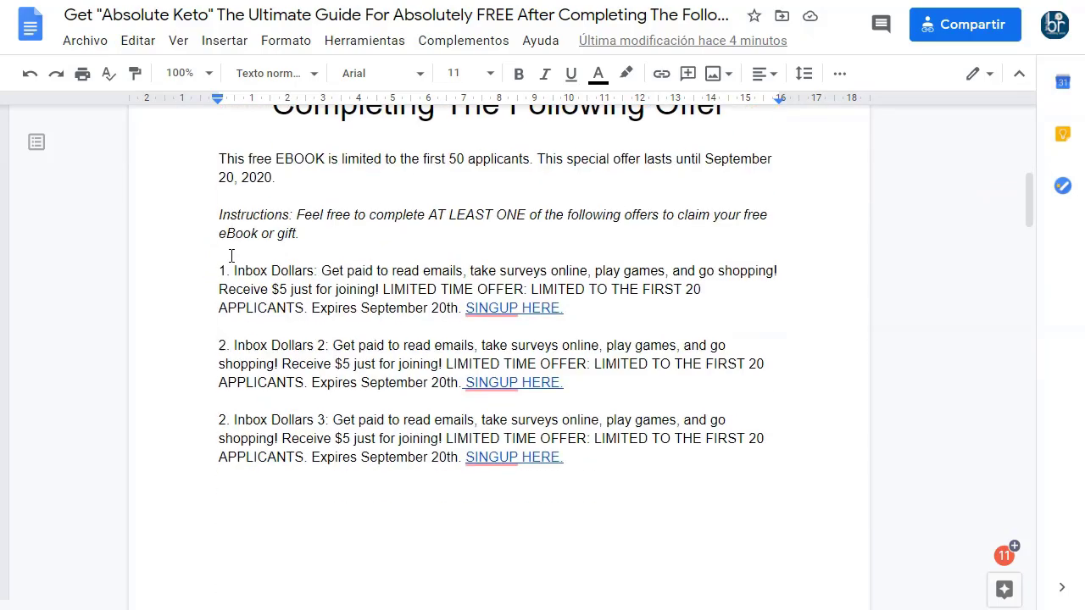
# - Copy the offer document's sharing link, with view access for anyone who has the link, and finish sharing
pyautogui.click(976, 27)
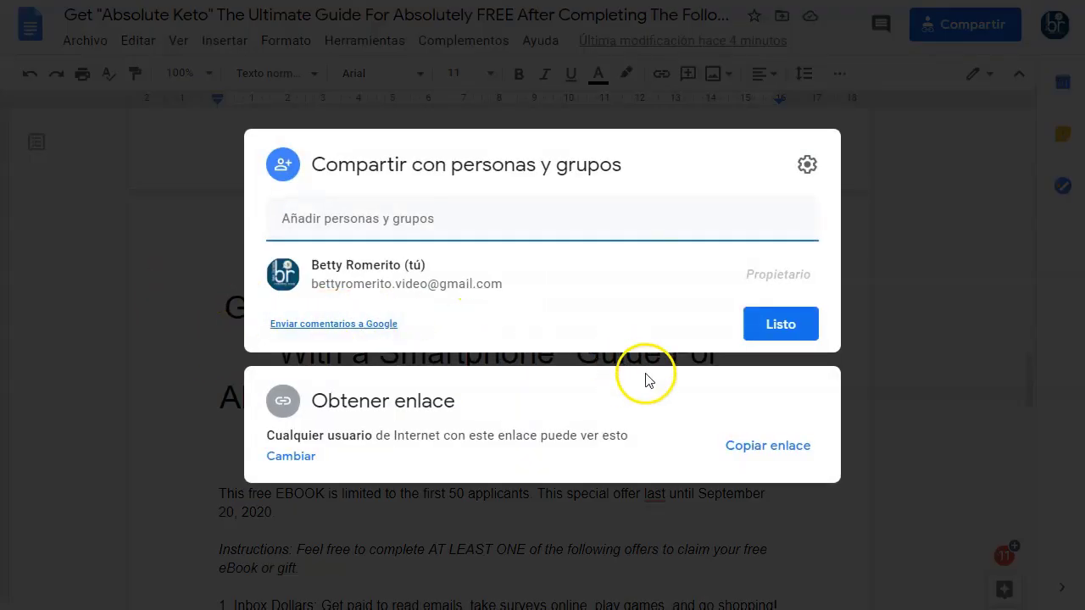
pyautogui.click(767, 445)
pyautogui.click(291, 457)
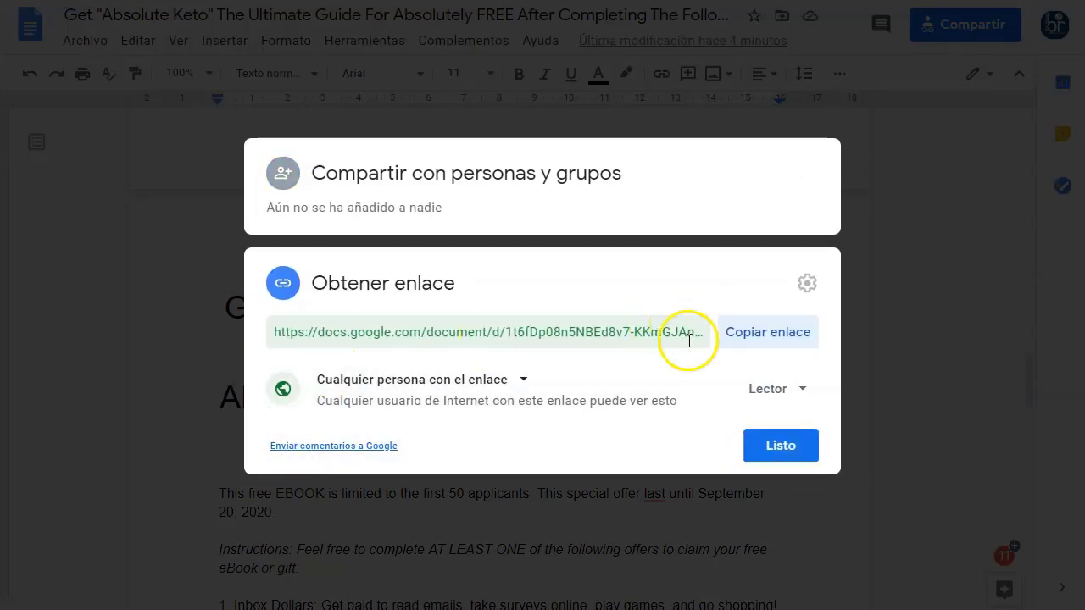
pyautogui.click(788, 335)
pyautogui.click(781, 449)
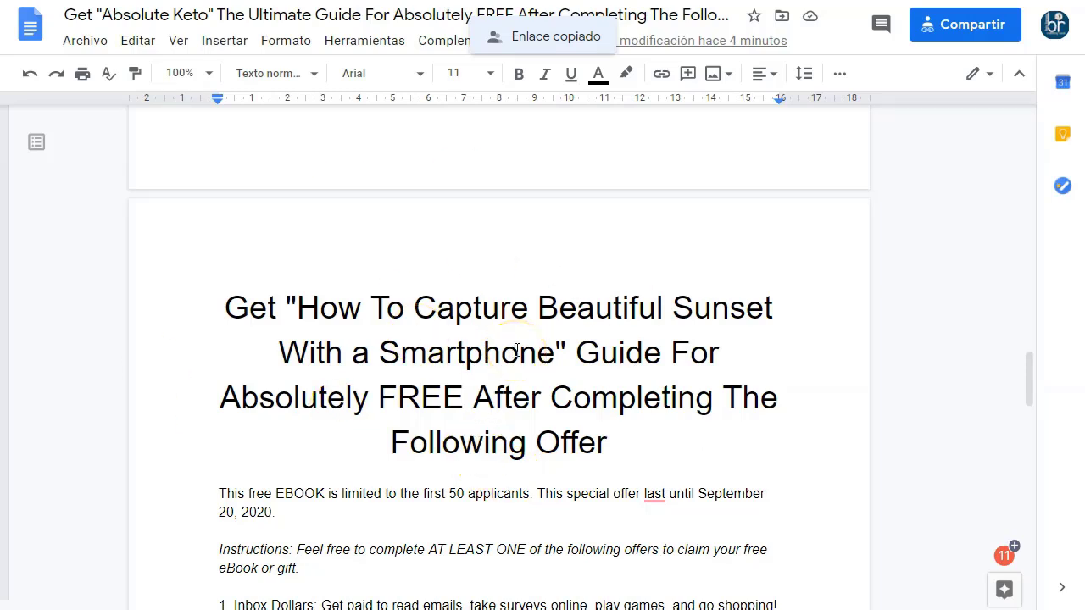
# - Add a new page at the document's end titled "Promoción en medios sociales" listing Grupos de Facebook, Twitter, Instagram and Youtube
pyautogui.scroll(5, 515, 348)
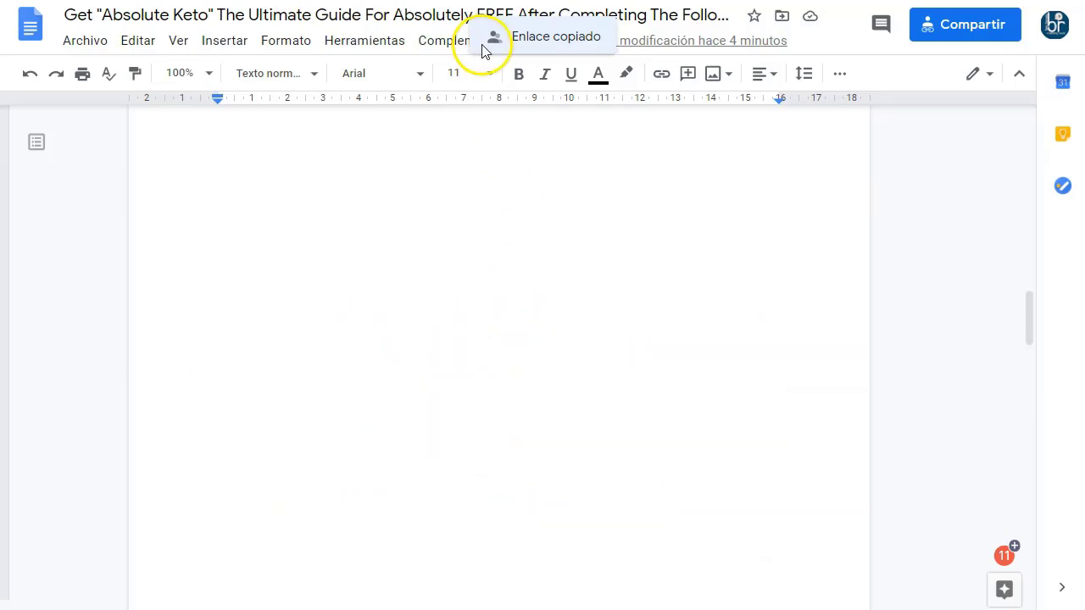
pyautogui.scroll(-15, 417, 327)
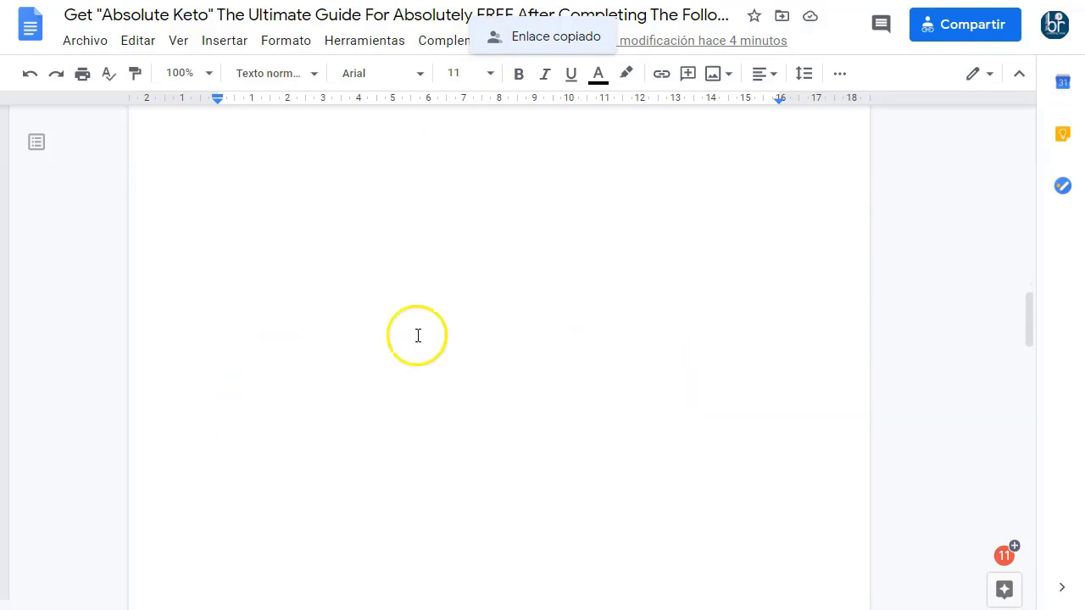
pyautogui.scroll(-5, 438, 326)
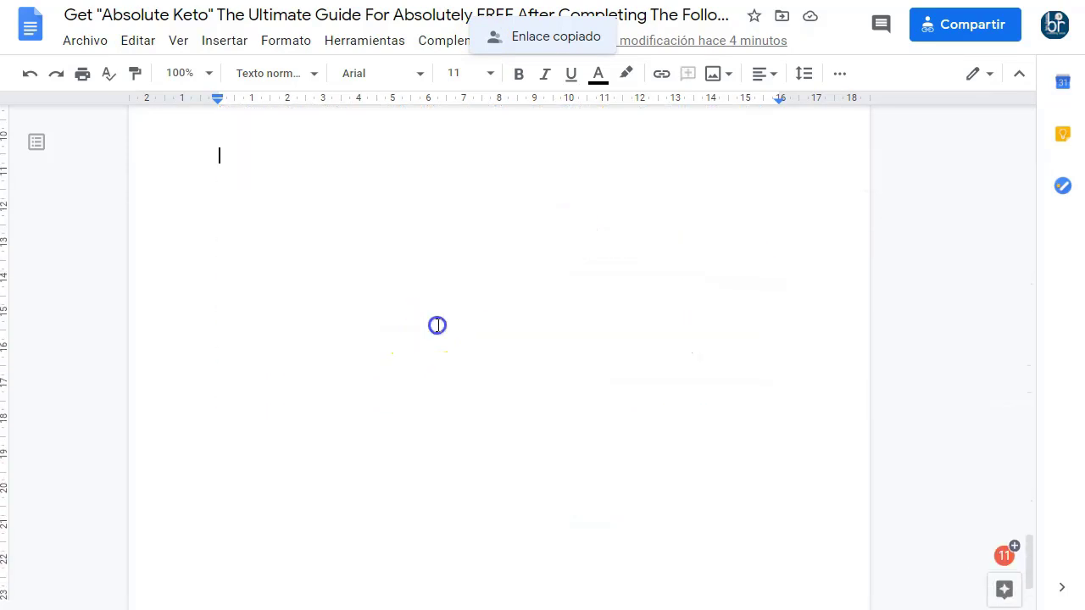
pyautogui.hotkey('ctrl', 'Return')
pyautogui.write('Promoción en me')
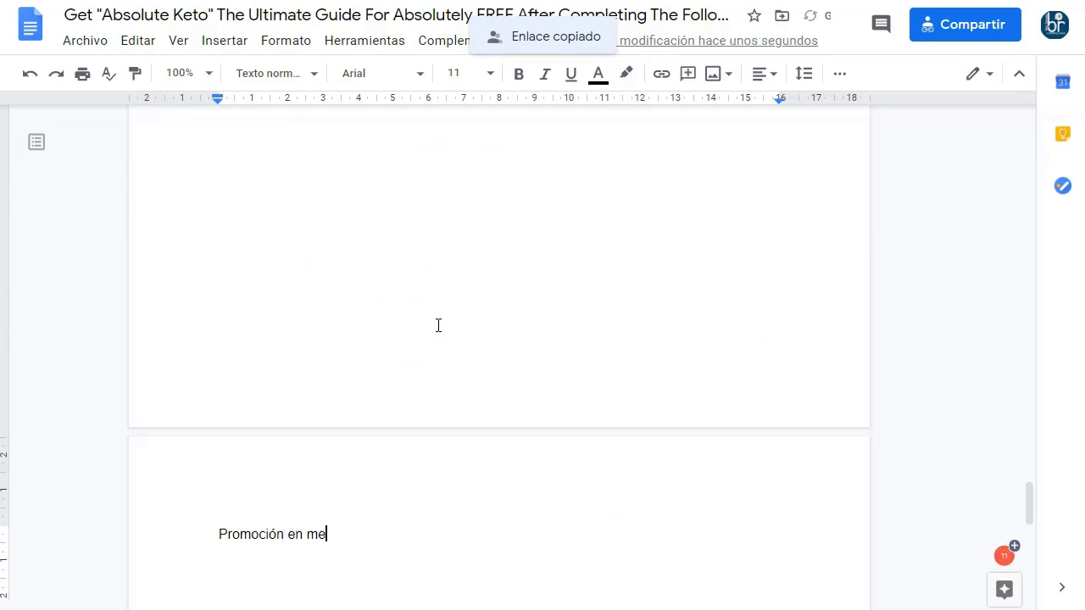
pyautogui.write('Fa')
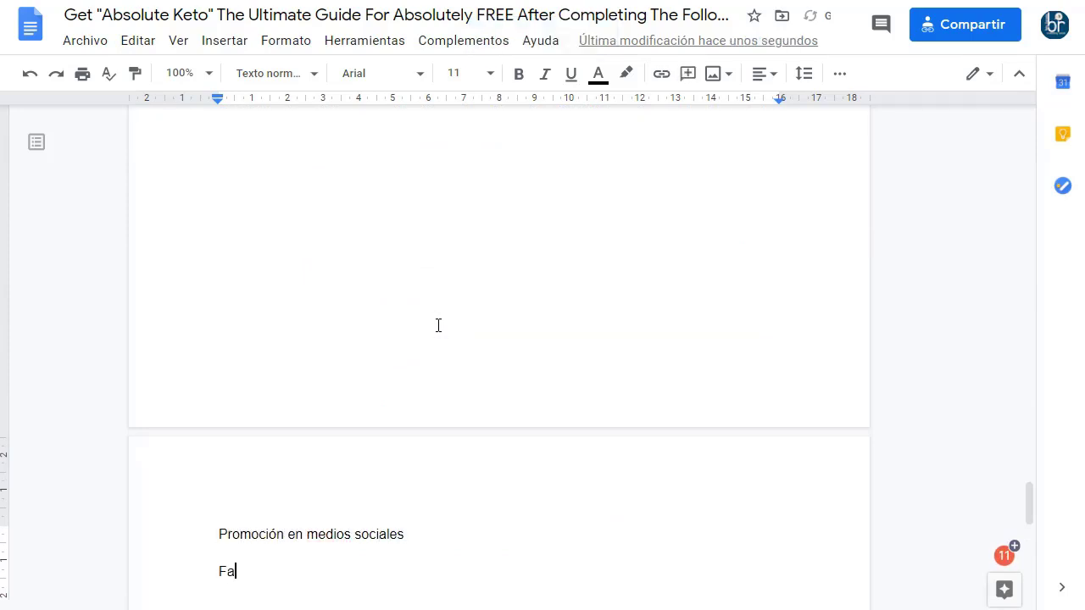
pyautogui.write('cebook')
pyautogui.press('Return')
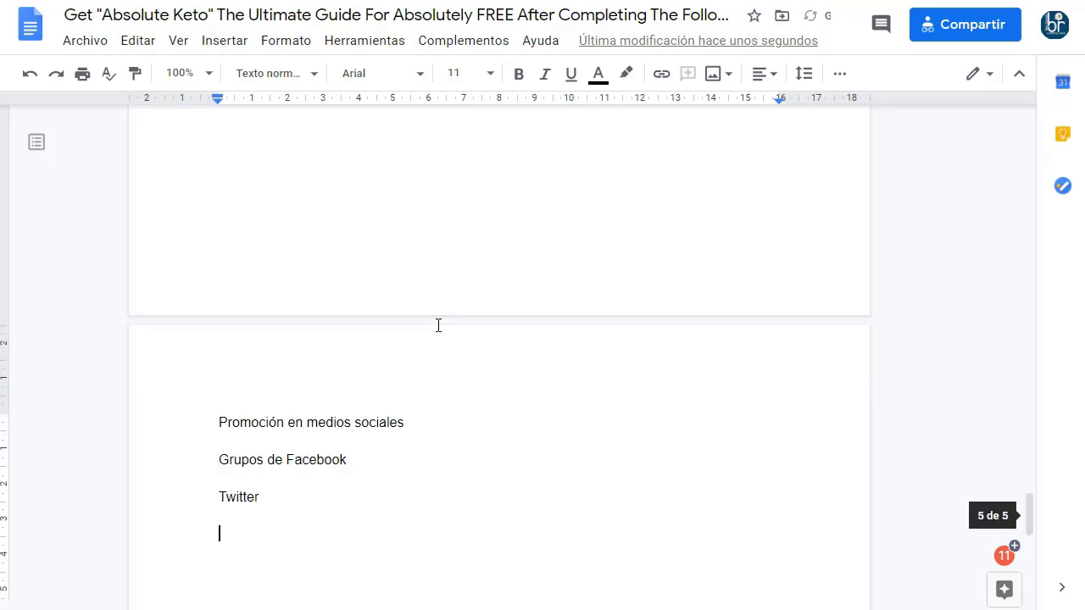
pyautogui.write('tagram')
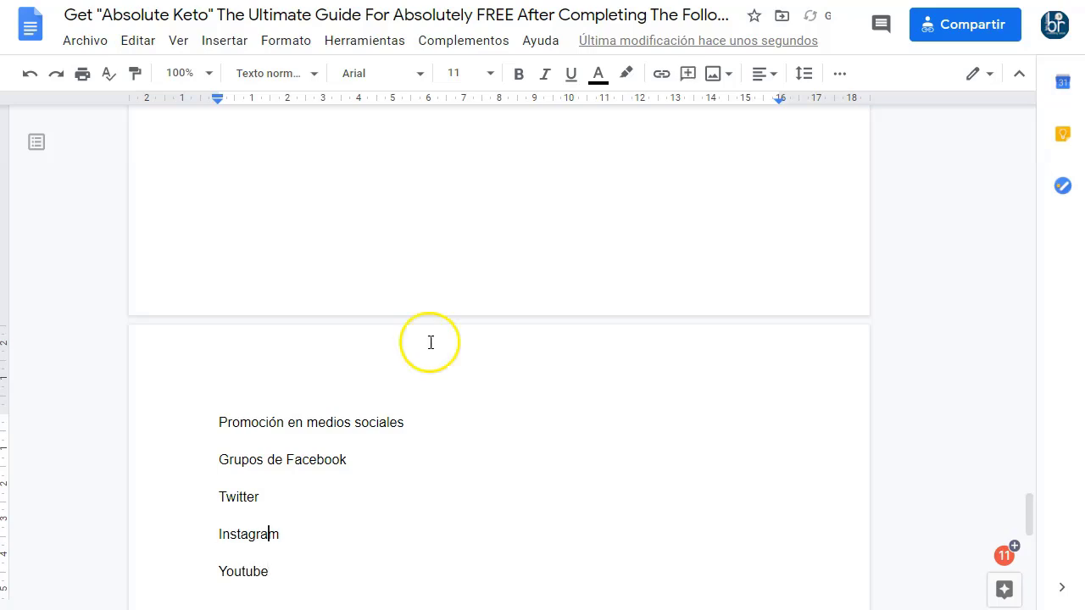
pyautogui.moveTo(233, 460); pyautogui.dragTo(240, 541)
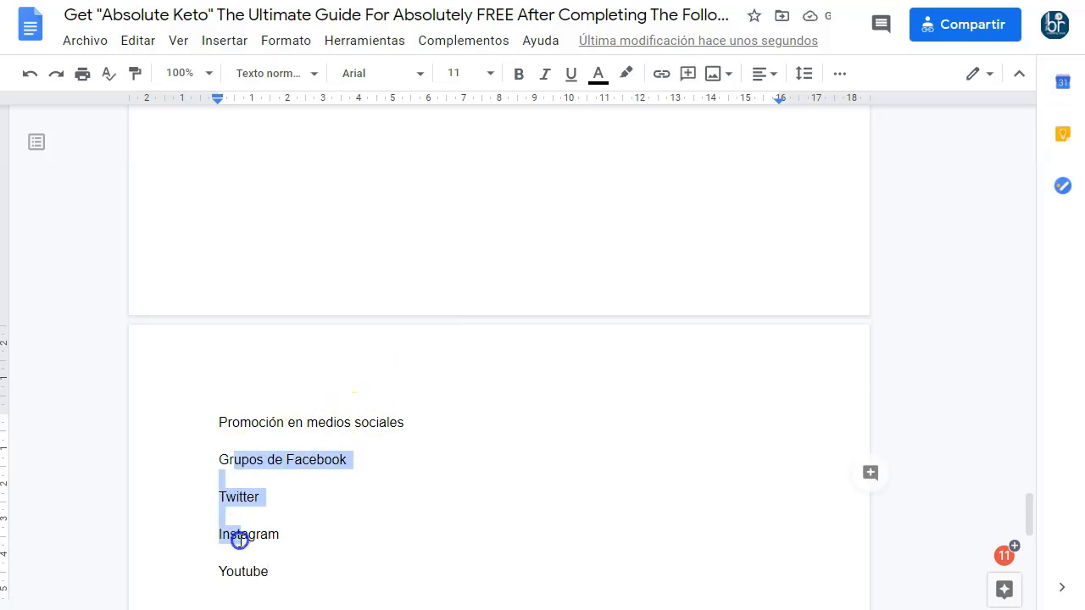
pyautogui.click(330, 519)
pyautogui.click(359, 458)
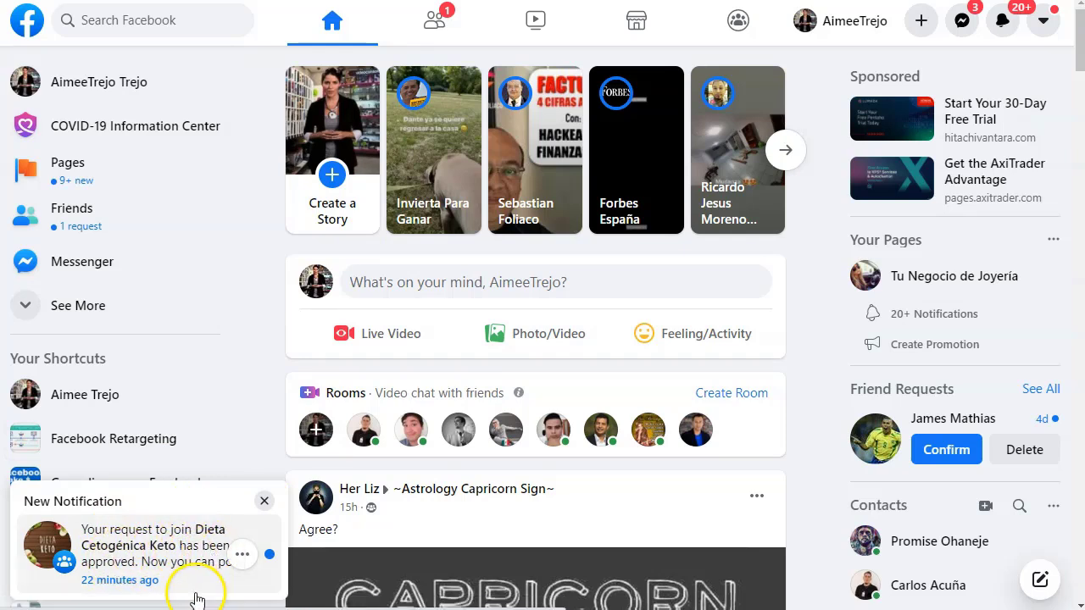
# - Switch to Facebook and open the discussion of the "Dieta Cetogénica Keto" group from its join-approval notification
pyautogui.click(197, 564)
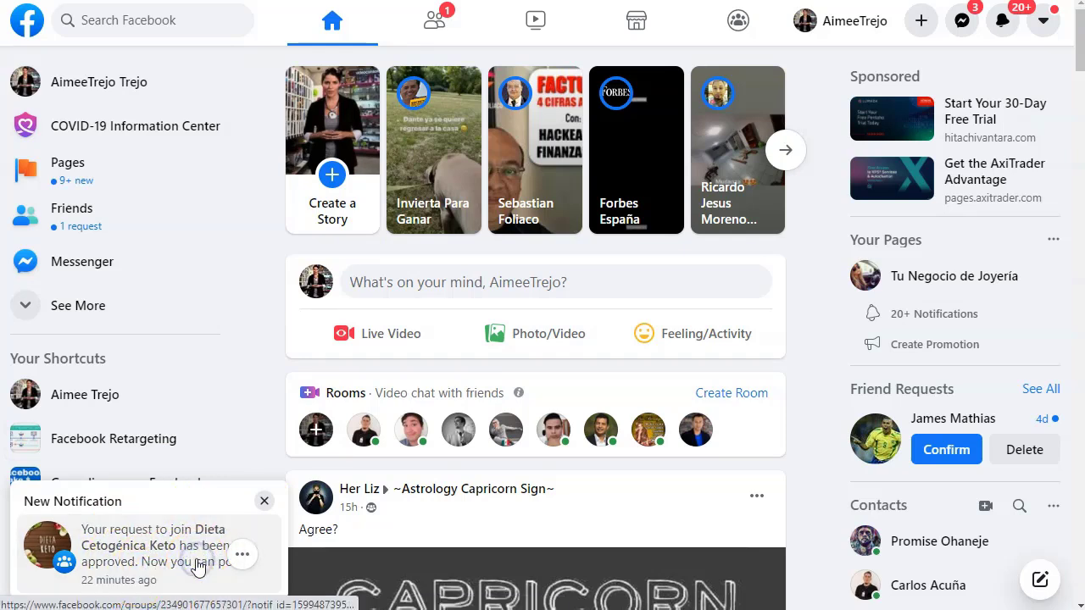
pyautogui.scroll(3, 111, 266)
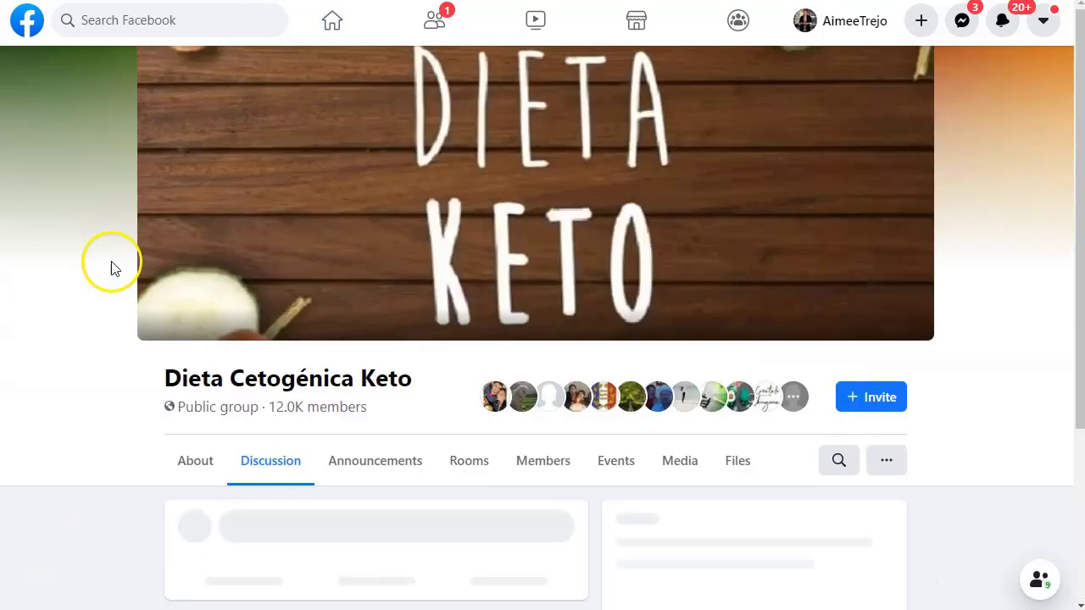
pyautogui.scroll(-4, 315, 415)
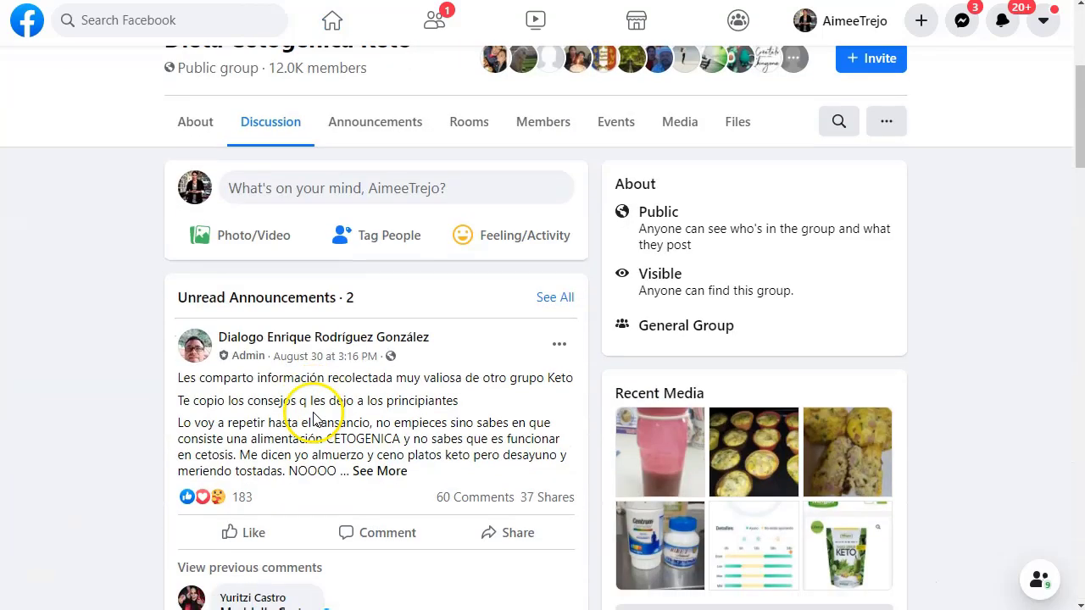